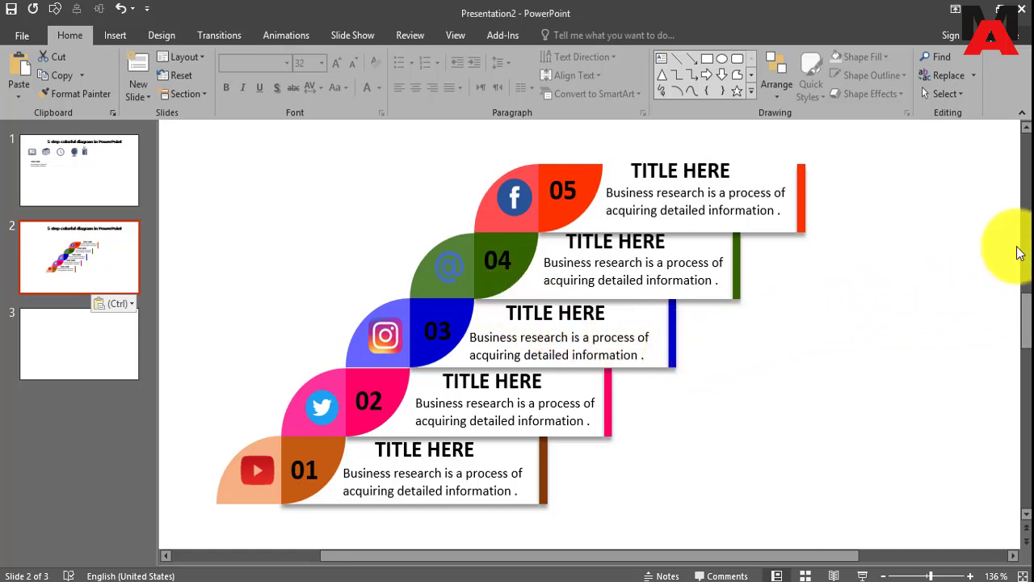
Scroll up past the finished five-step diagram and select blank slide 3.
left_click_drag(1026, 308, 1025, 250)
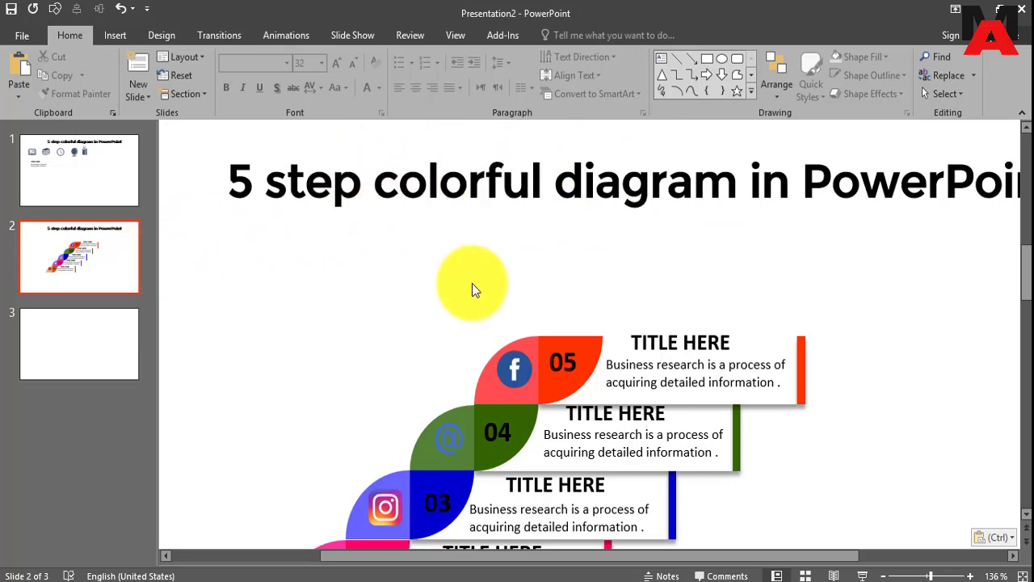
left_click(82, 356)
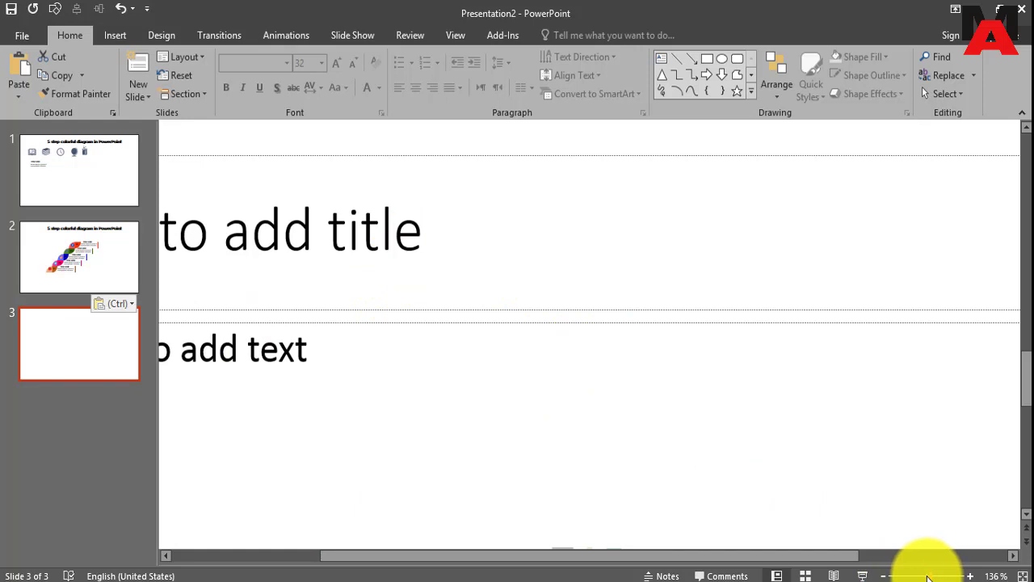
Fit the slide in view and delete its title and content placeholders.
left_click(917, 576)
left_click(915, 575)
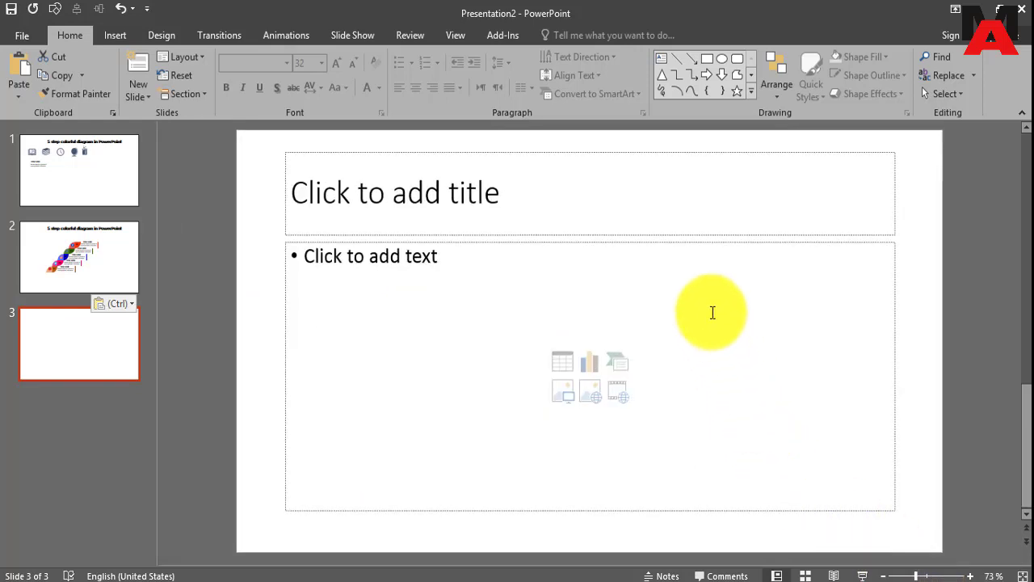
left_click(643, 151)
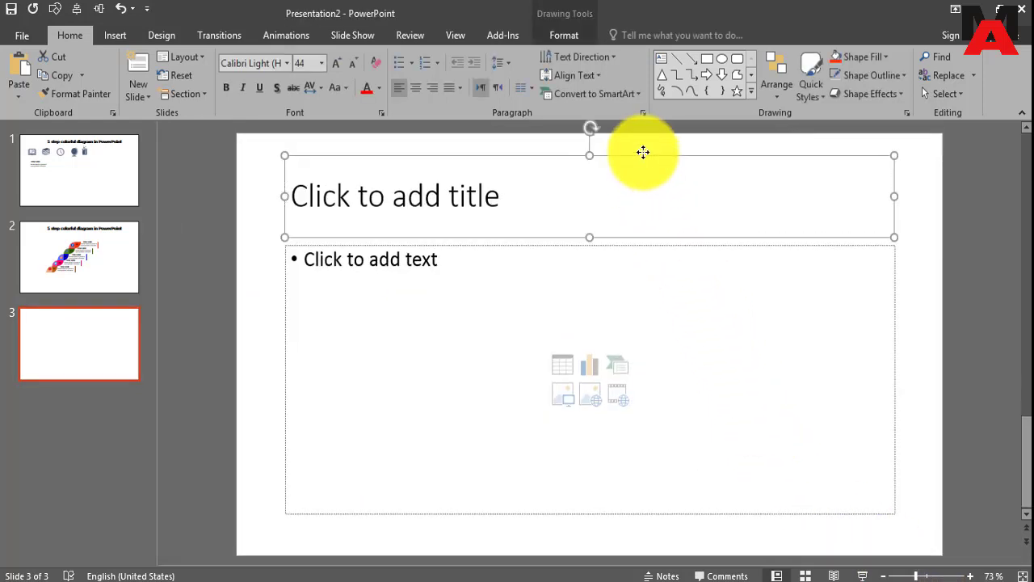
left_click(622, 246, "shift")
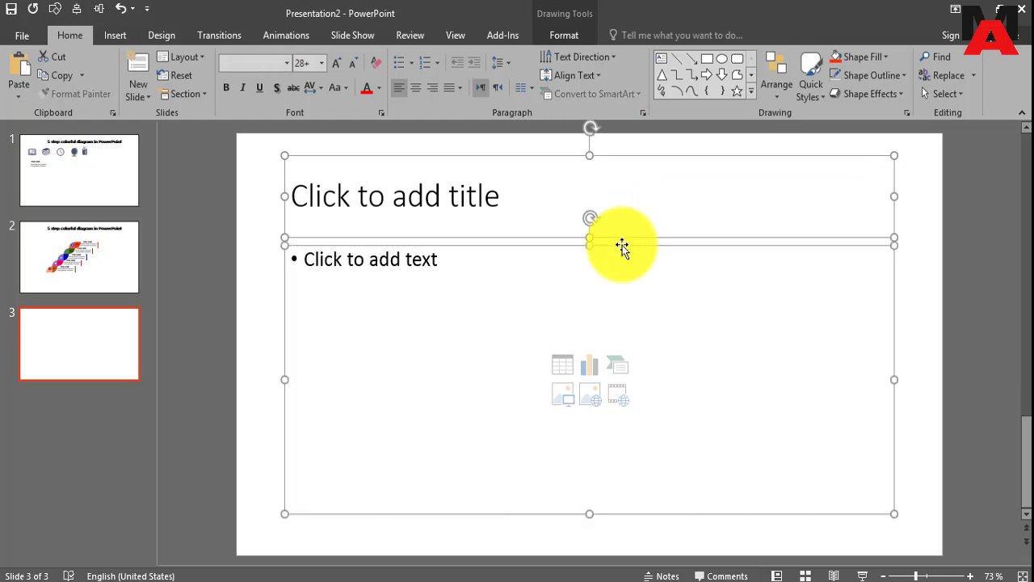
key("Delete")
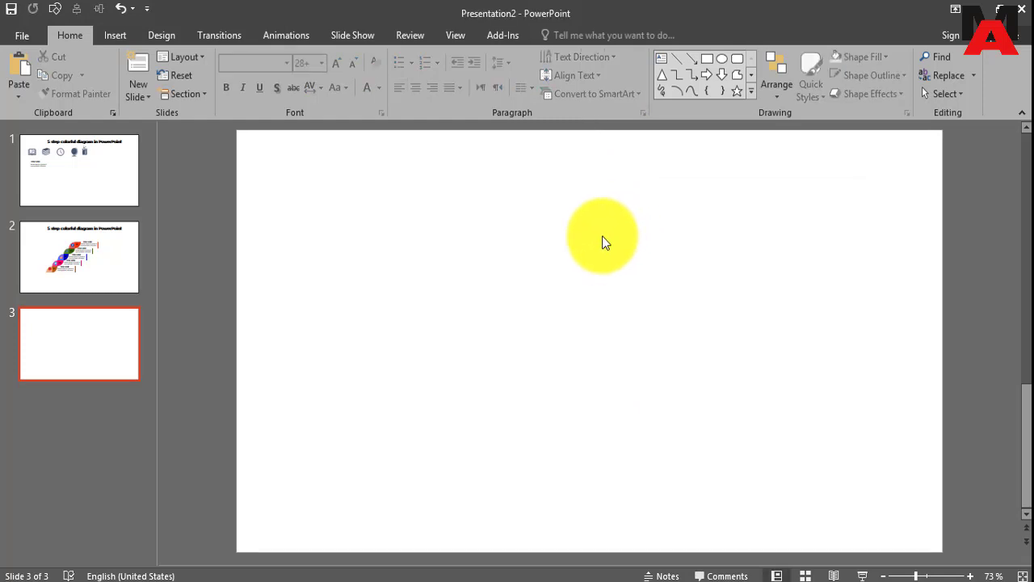
Turn on the slide's centre guides from the View tab.
left_click(457, 35)
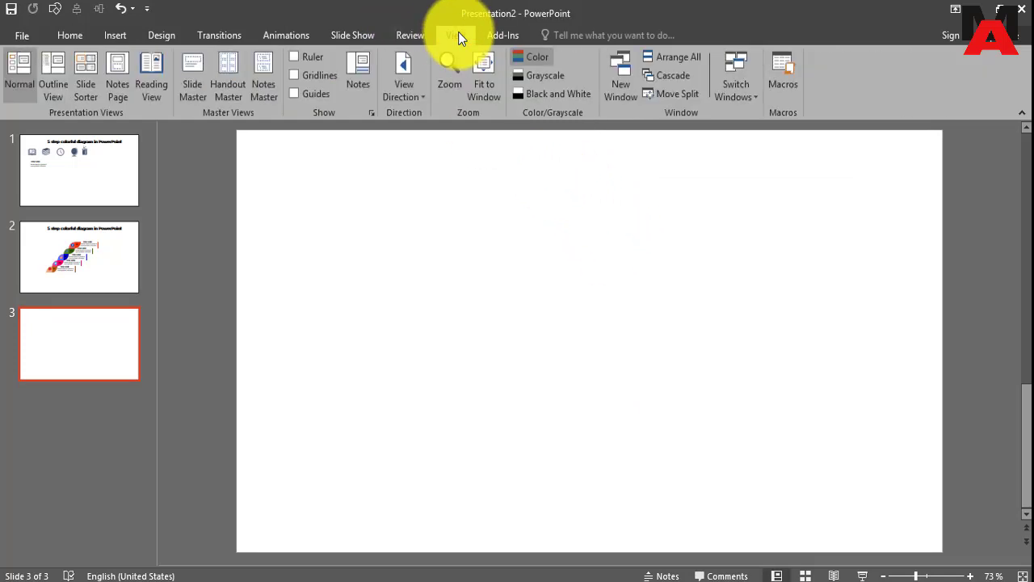
left_click(294, 94)
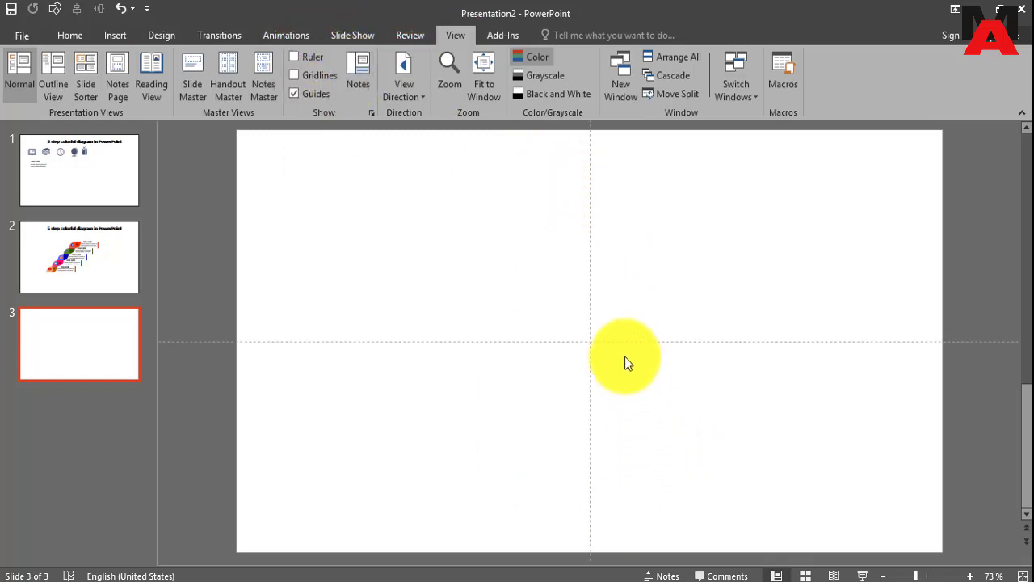
left_click(68, 32)
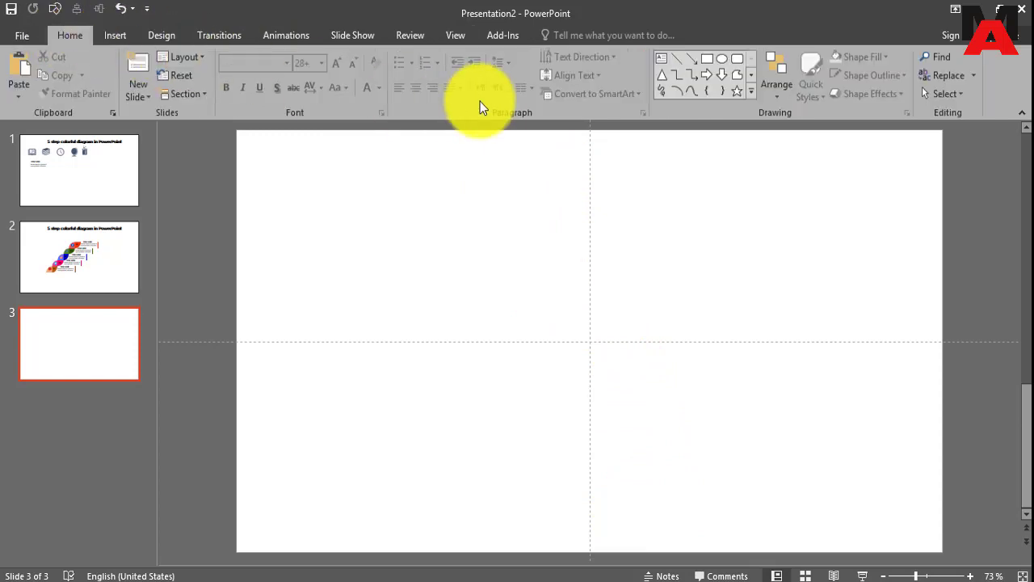
Draw a blue circle on the guides near the slide centre.
left_click(721, 59)
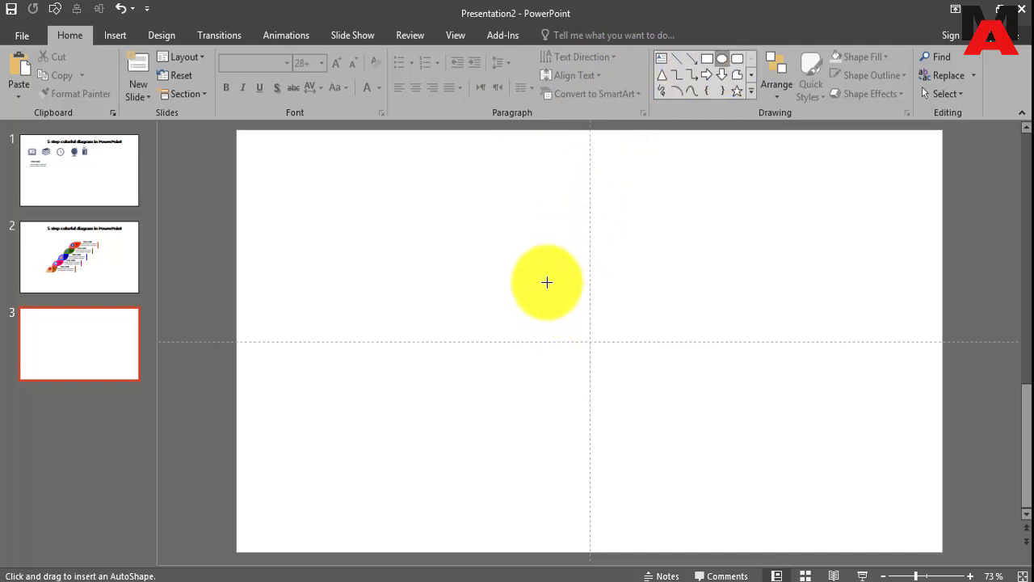
left_click_drag(547, 282, 606, 364)
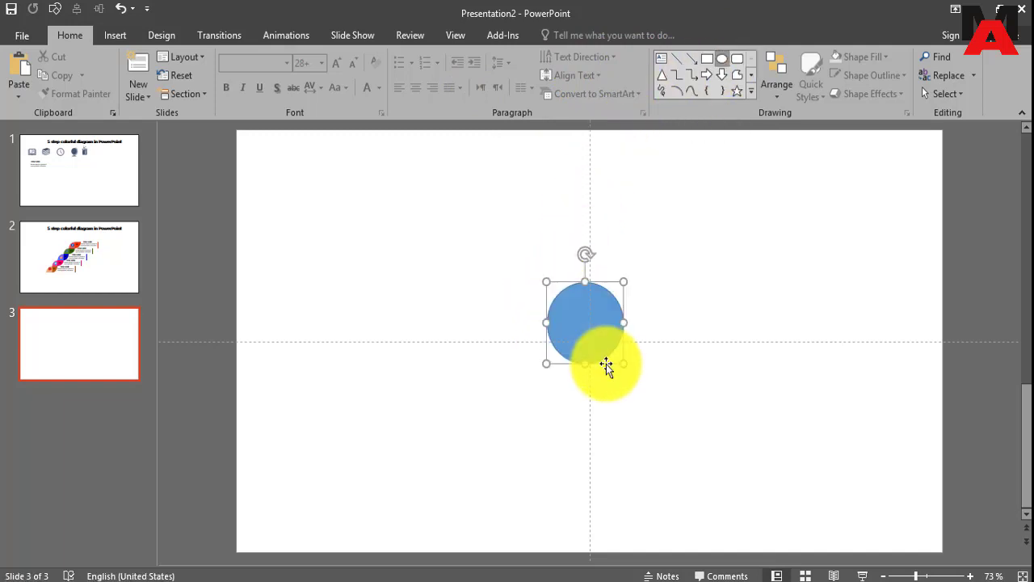
left_click_drag(575, 313, 580, 332)
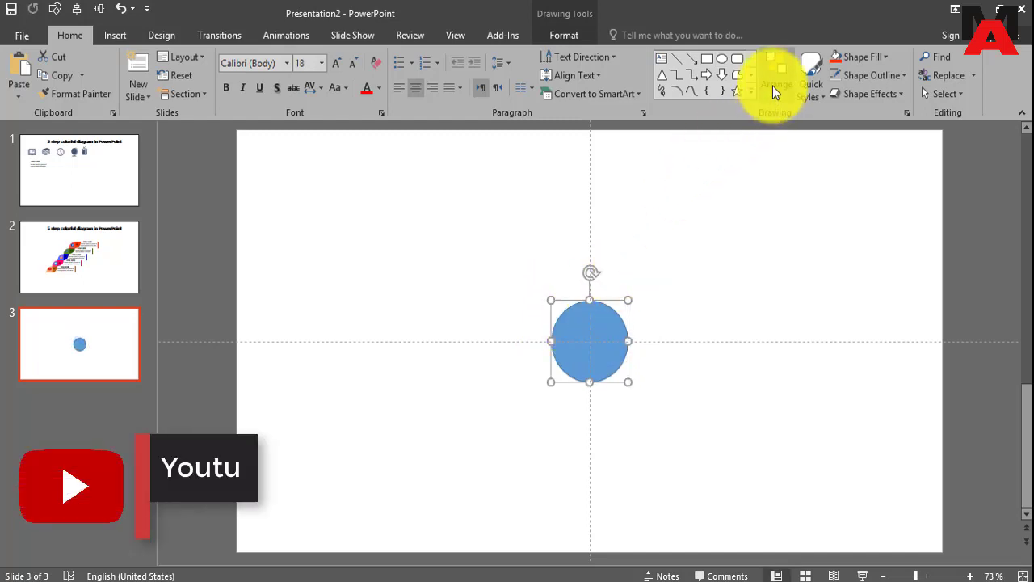
Align the circle center and middle on the slide.
left_click(773, 85)
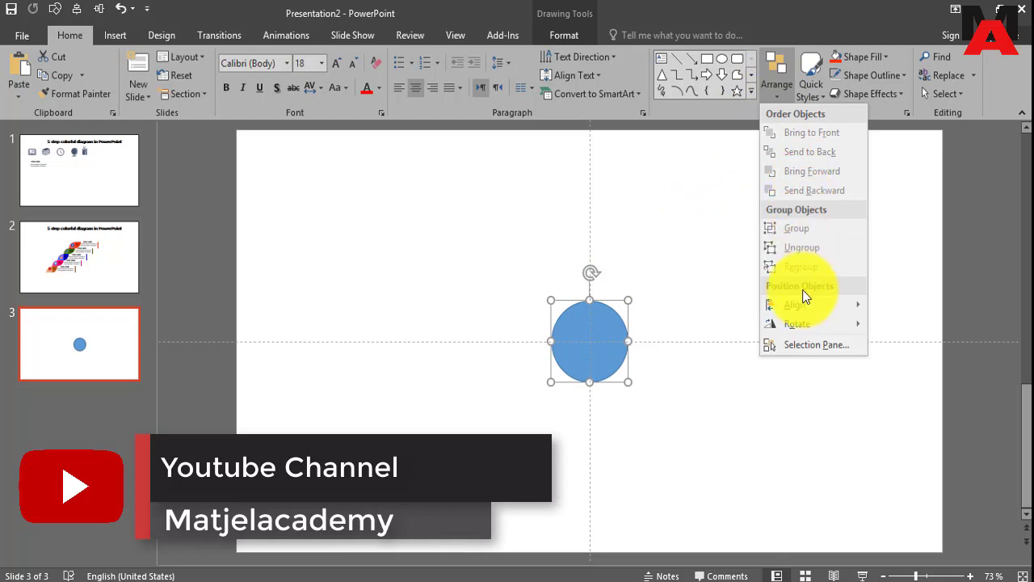
mouse_move(808, 305)
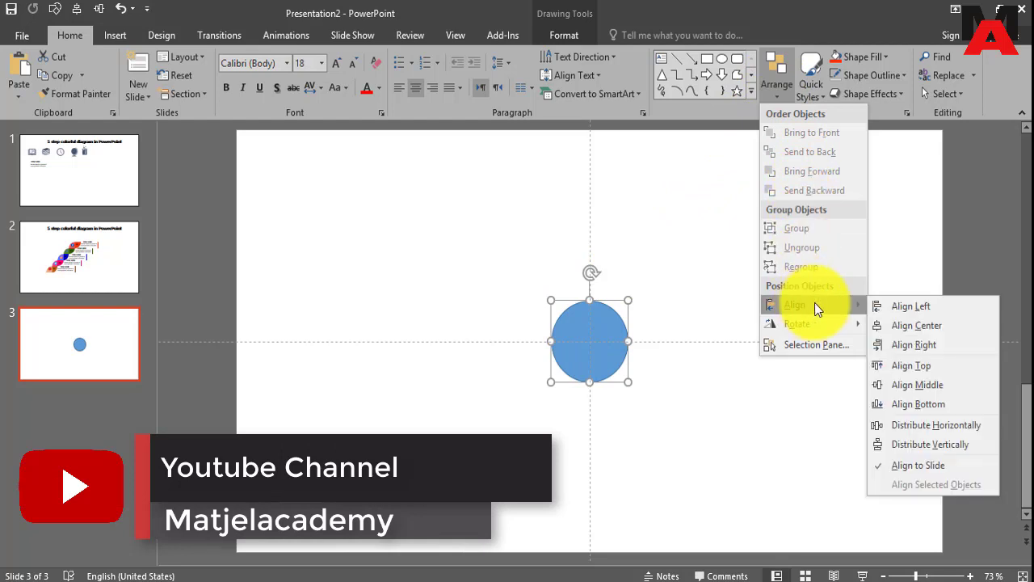
left_click(909, 319)
left_click(778, 92)
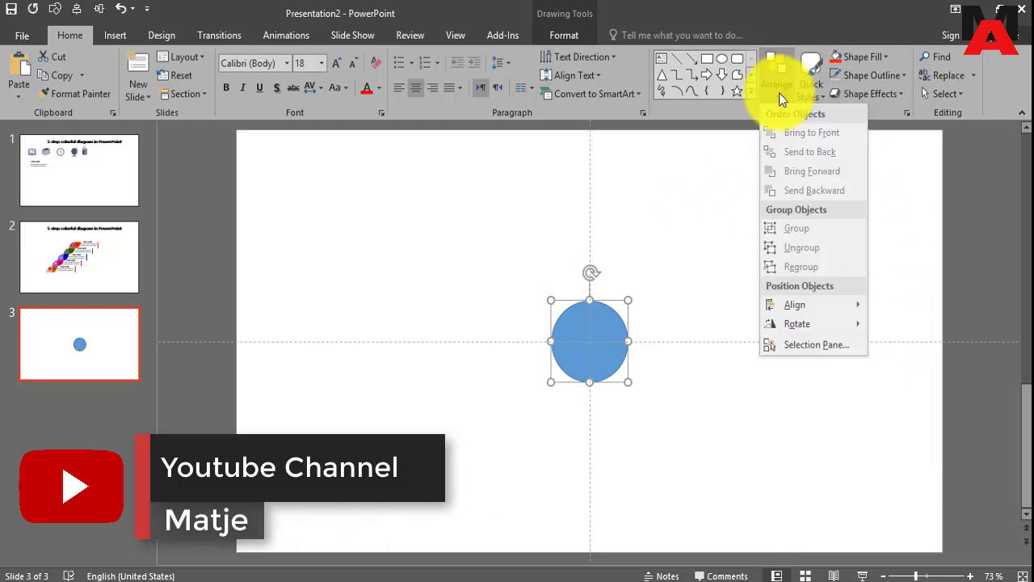
mouse_move(817, 304)
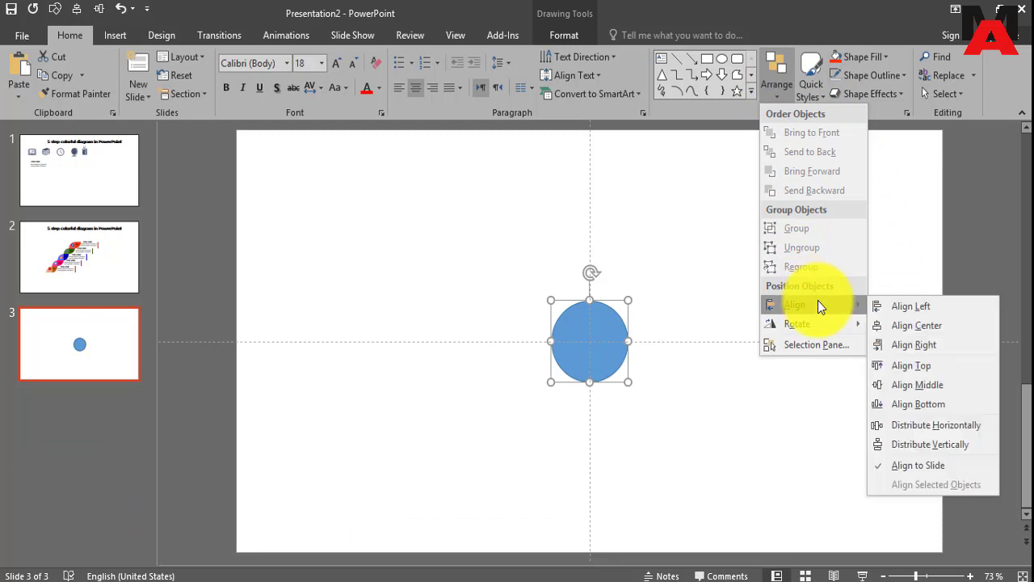
left_click(904, 384)
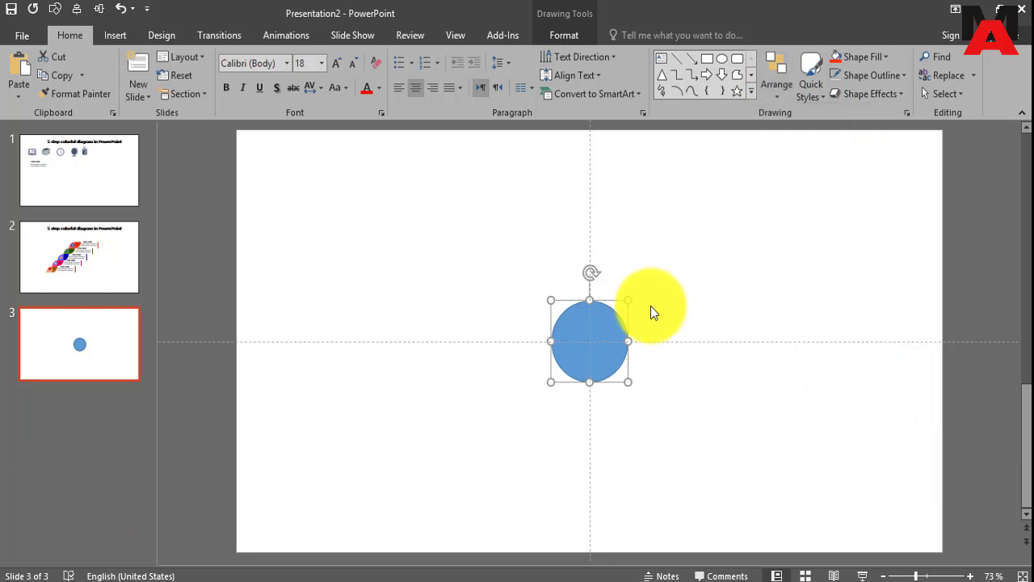
Set the circle's outline to No Outline.
left_click(897, 76)
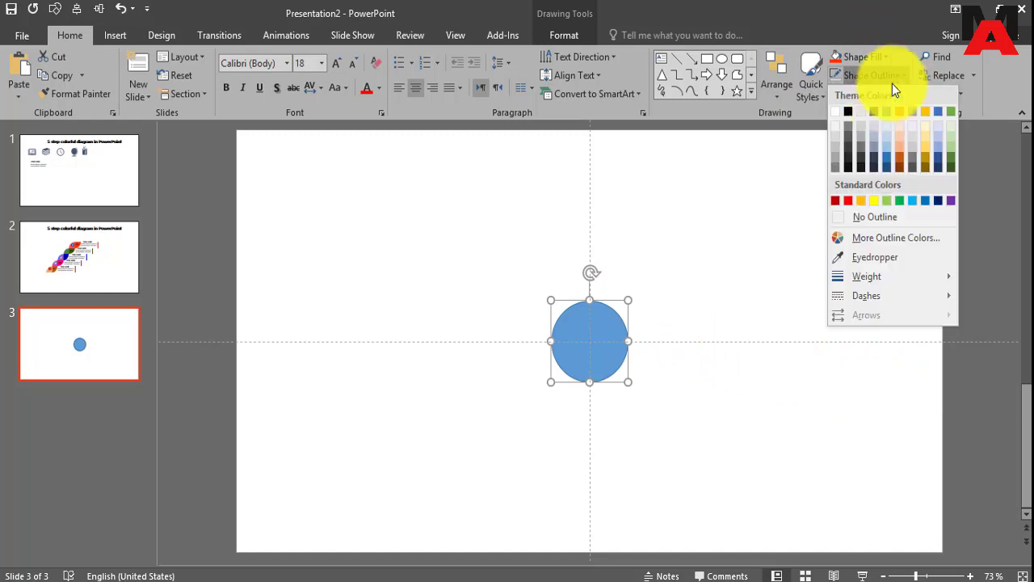
left_click(842, 216)
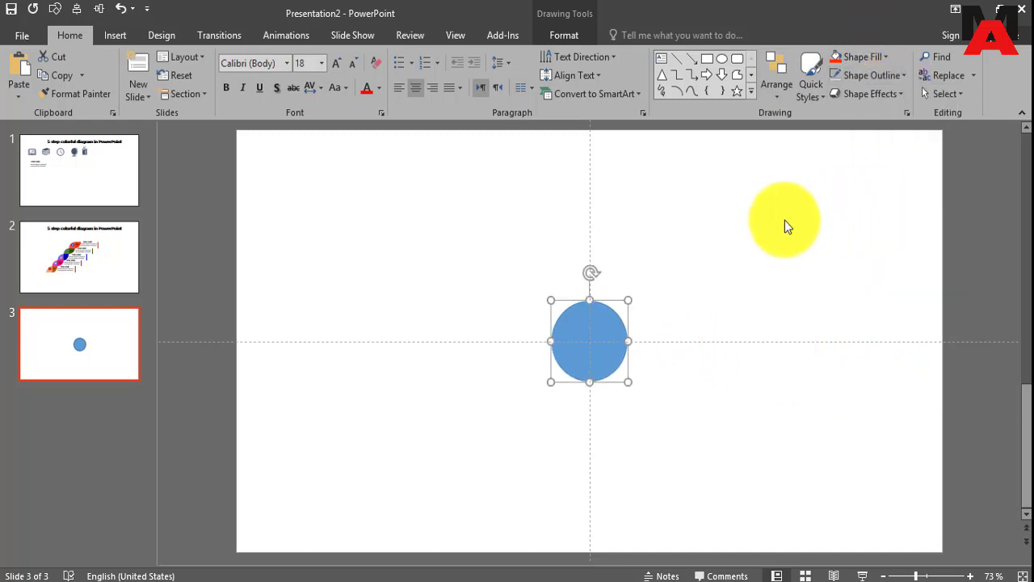
left_click(699, 264)
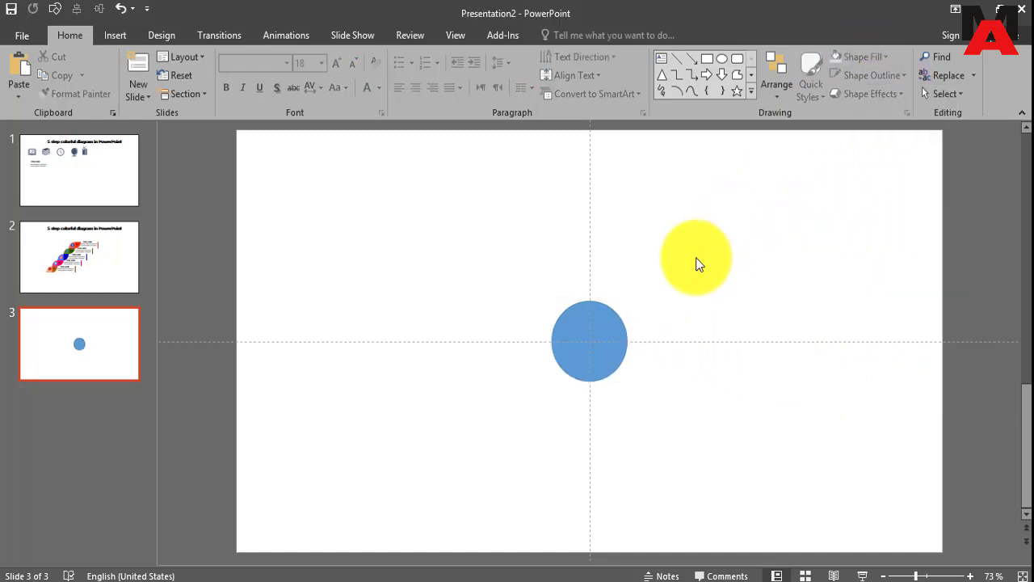
Draw a blue rectangle extending right from the circle's centre.
left_click(707, 65)
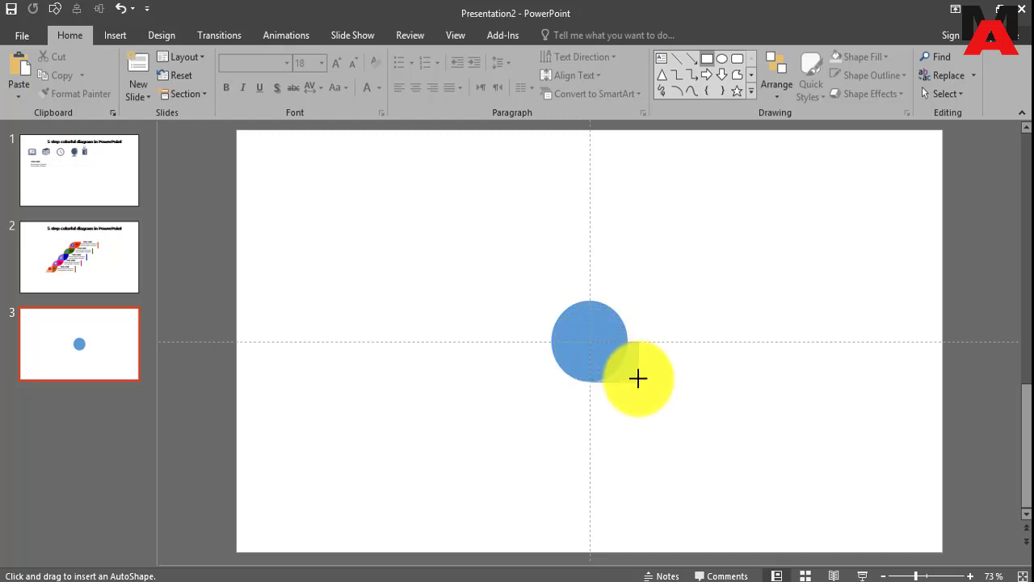
left_click_drag(639, 378, 773, 392)
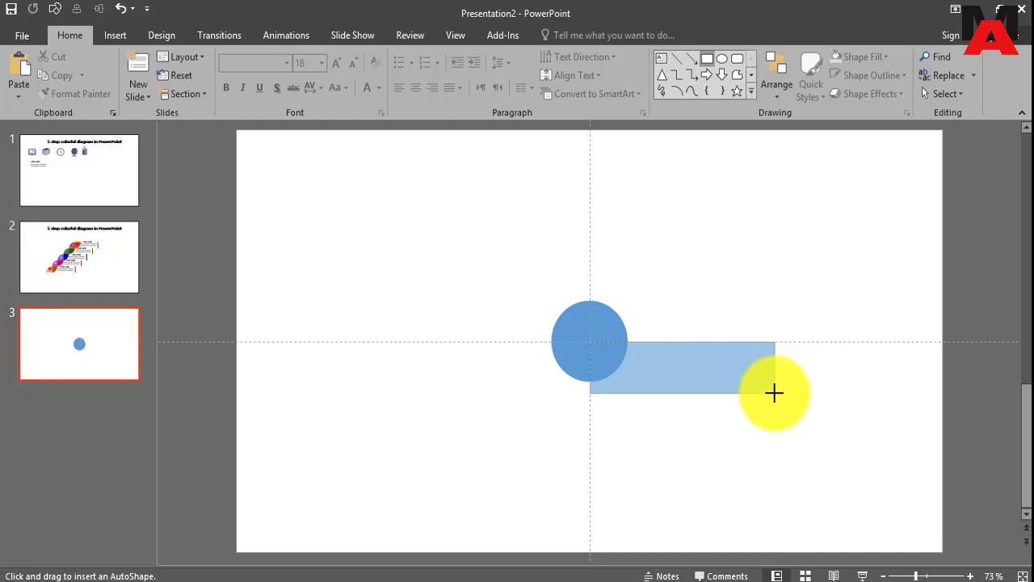
left_click_drag(777, 392, 811, 395)
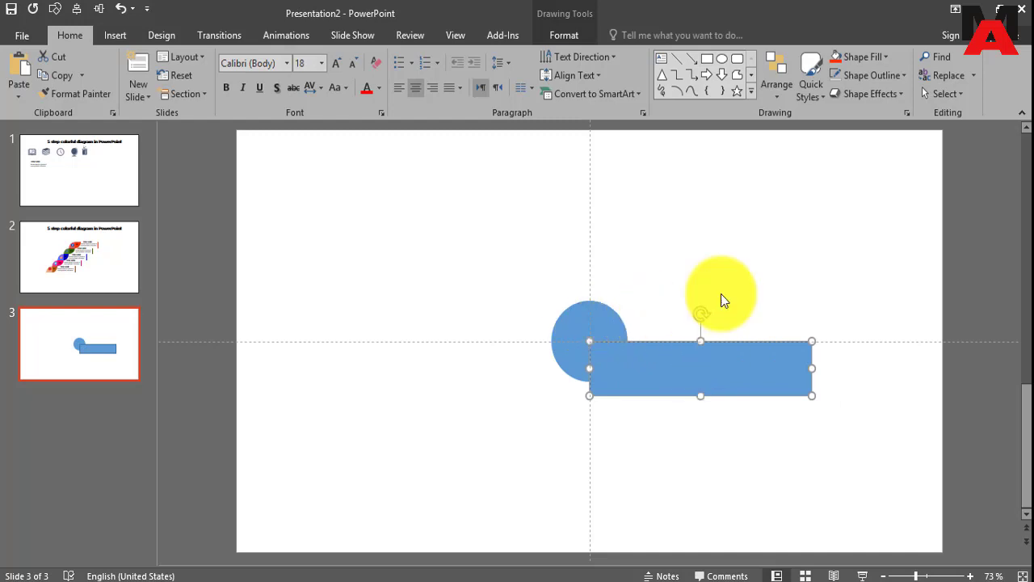
left_click(903, 74)
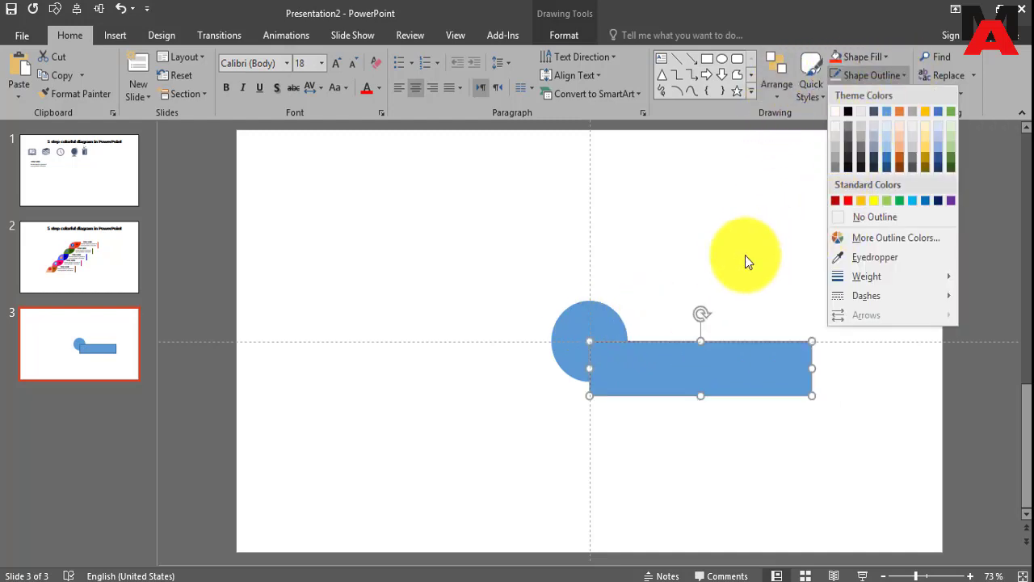
left_click(602, 317)
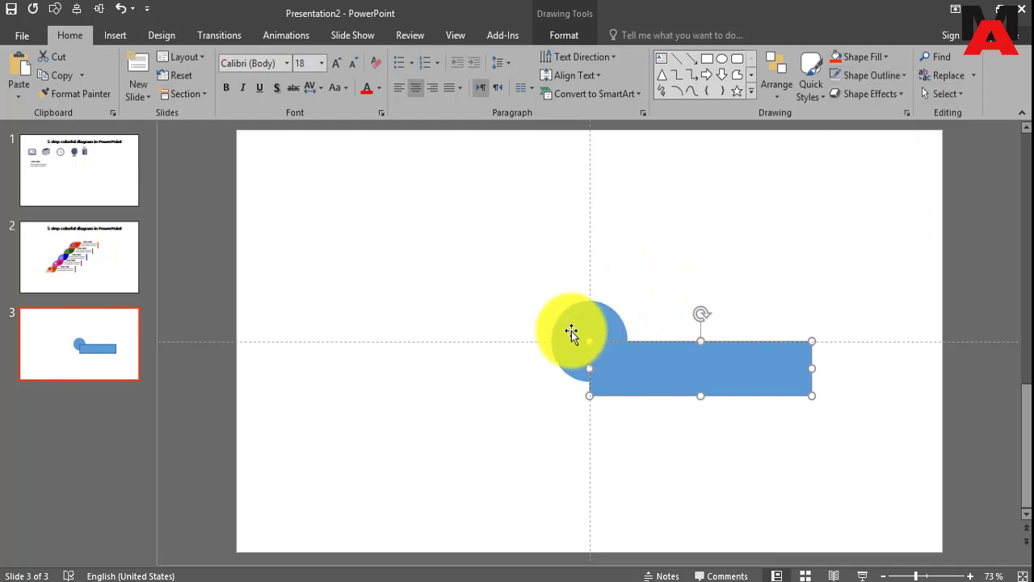
Enlarge the circle to the rectangle's height and fill it Orange, Accent 2, Darker 50%.
left_click(572, 331)
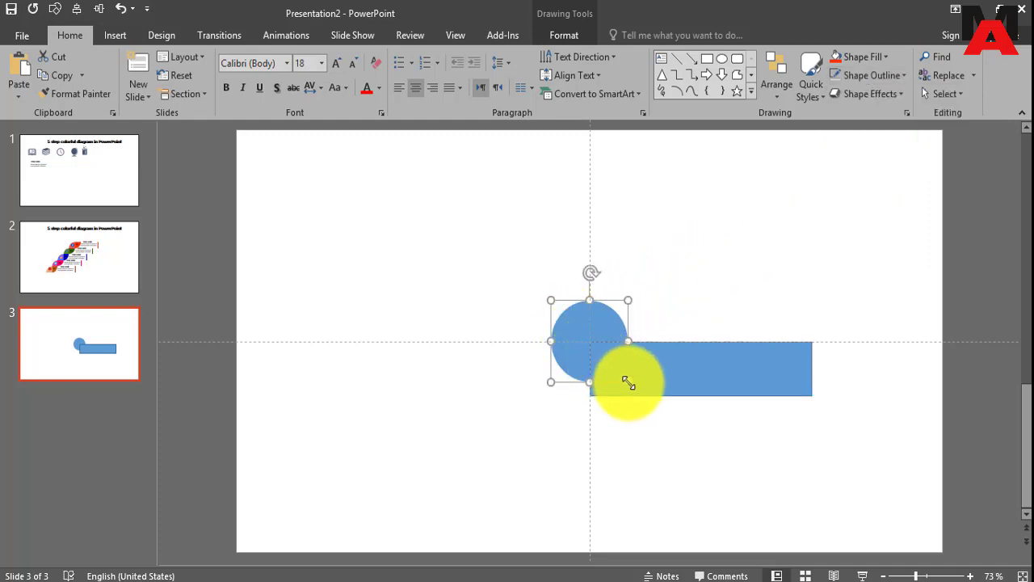
left_click_drag(628, 382, 640, 395)
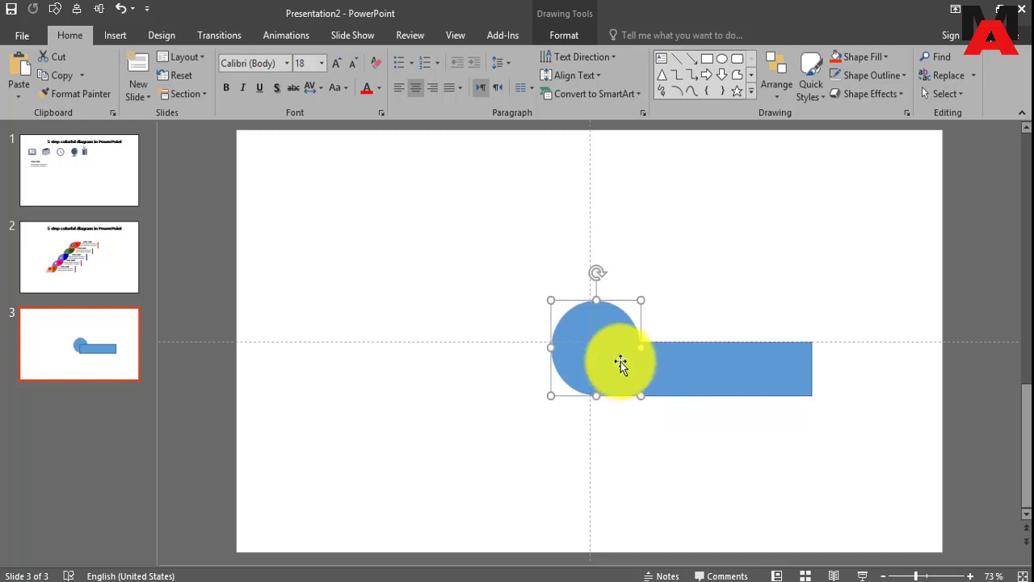
left_click(716, 305)
left_click(602, 339)
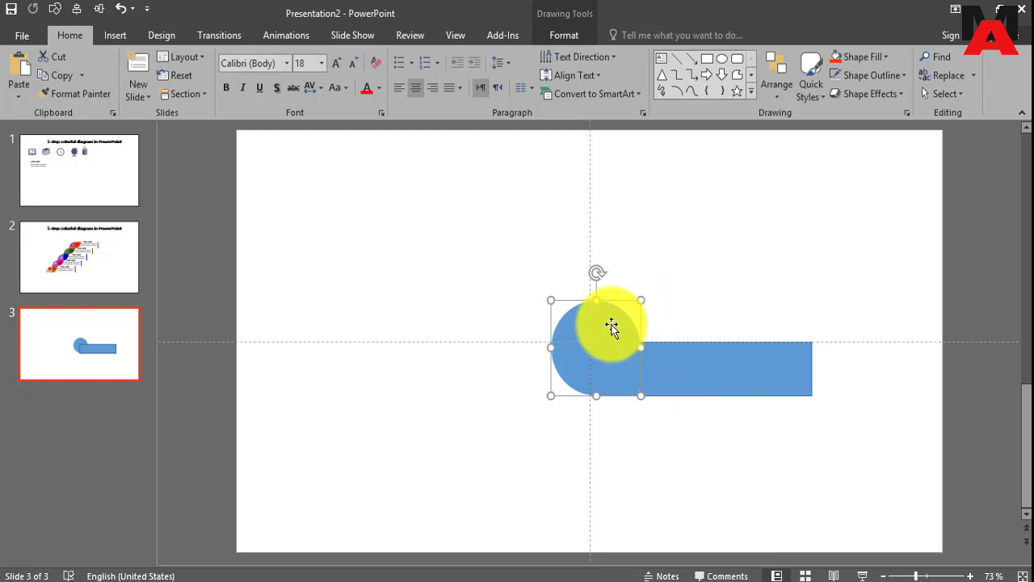
left_click(884, 55)
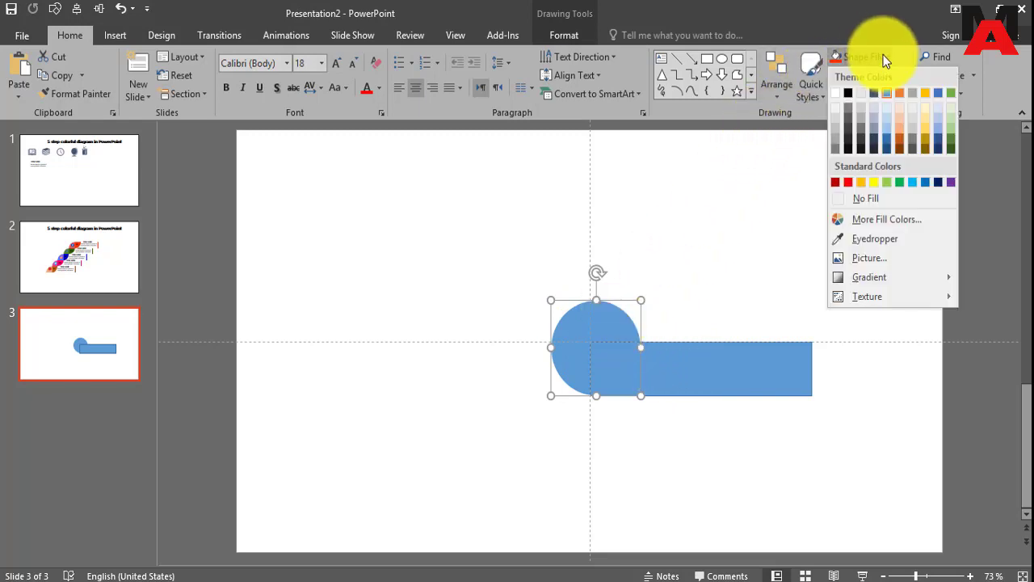
left_click(900, 149)
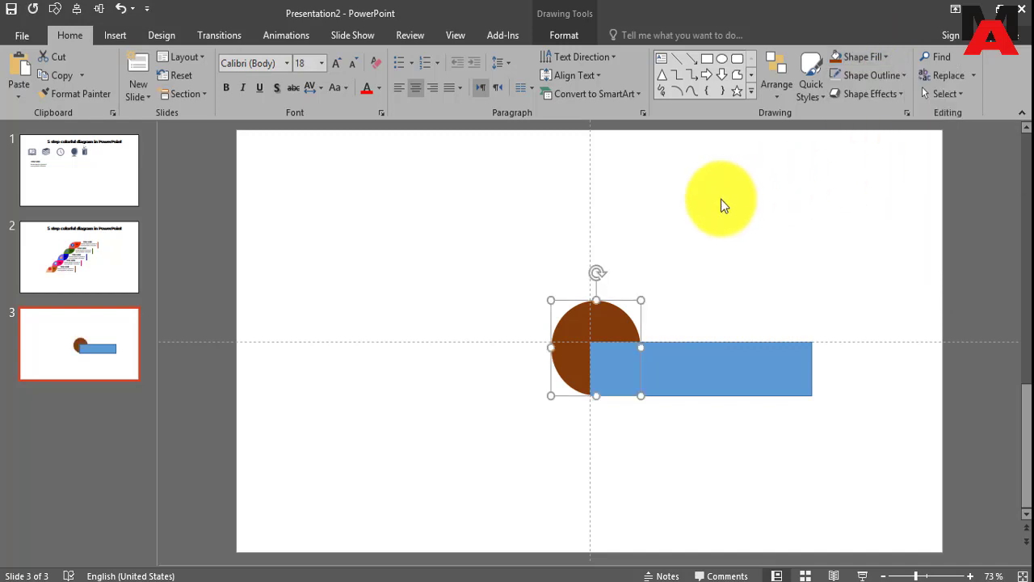
left_click(720, 199)
left_click(603, 326)
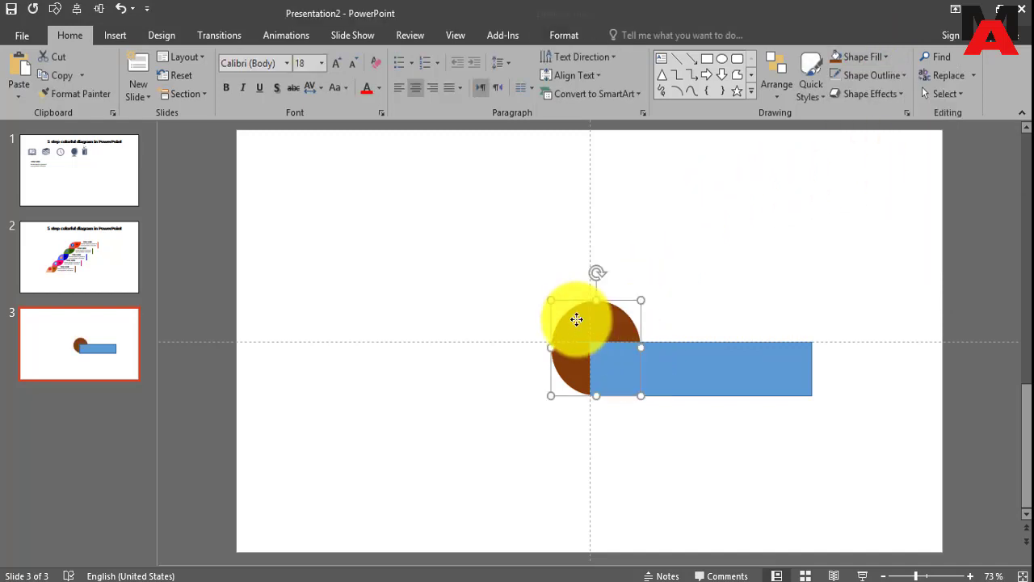
Merge the circle and rectangle with Intersect, leaving a brown quarter-circle.
left_click(676, 367, "shift")
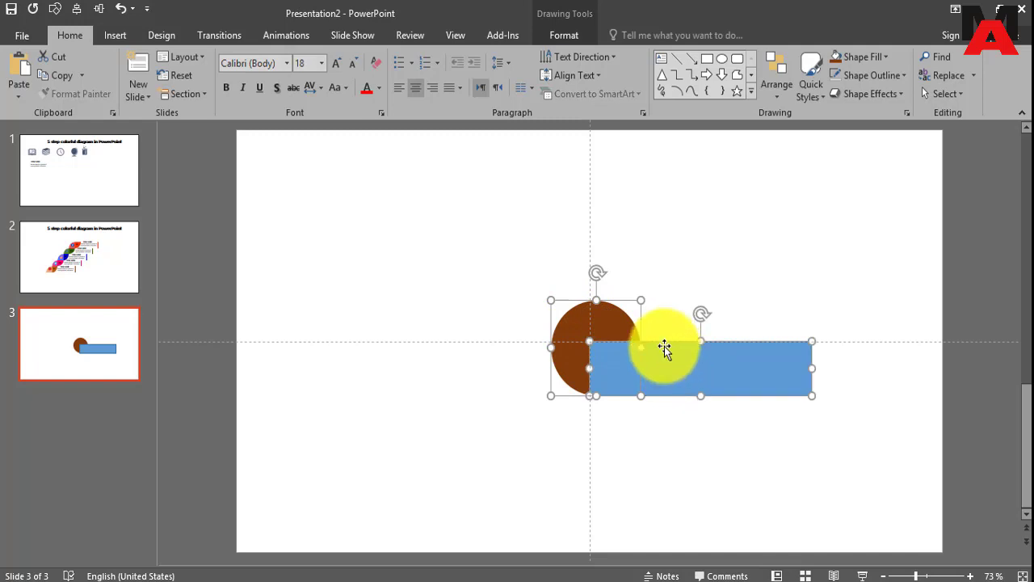
left_click(554, 35)
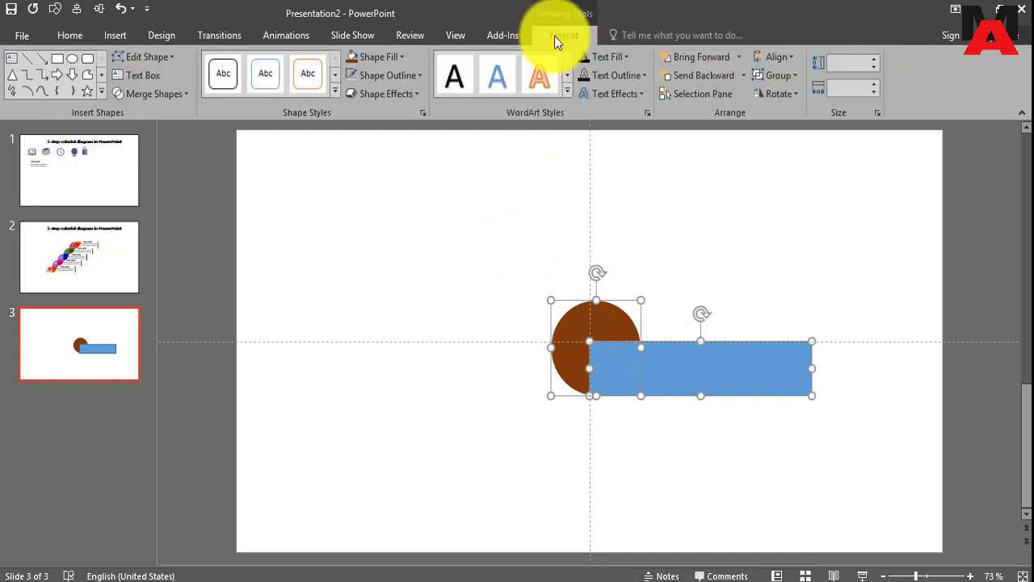
left_click(179, 92)
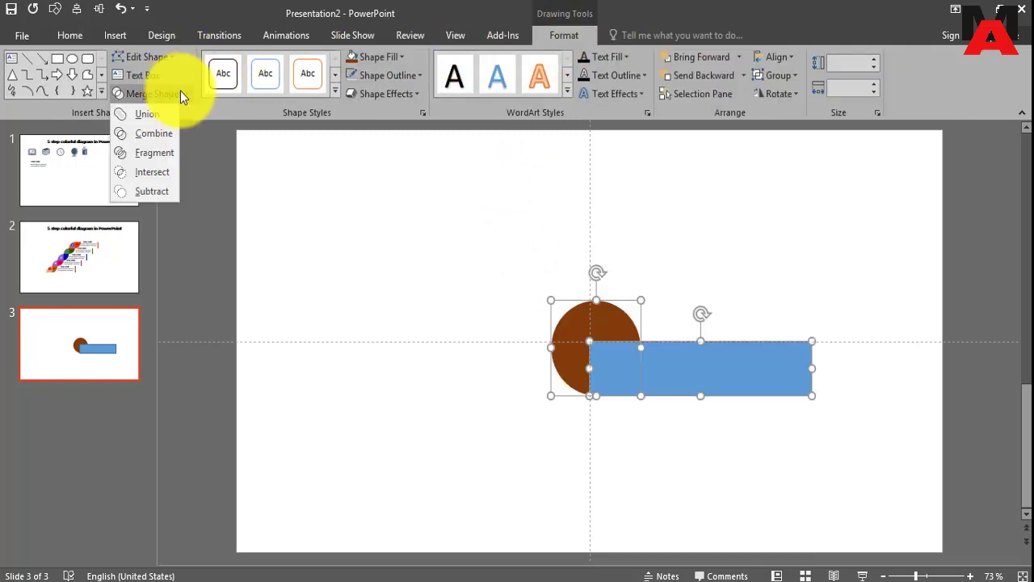
left_click(156, 168)
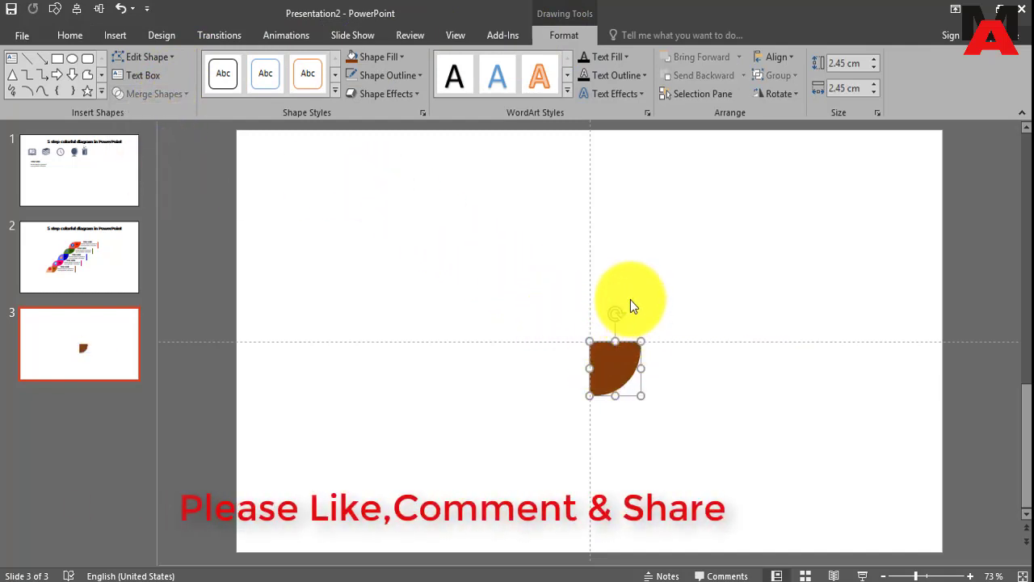
left_click(629, 300)
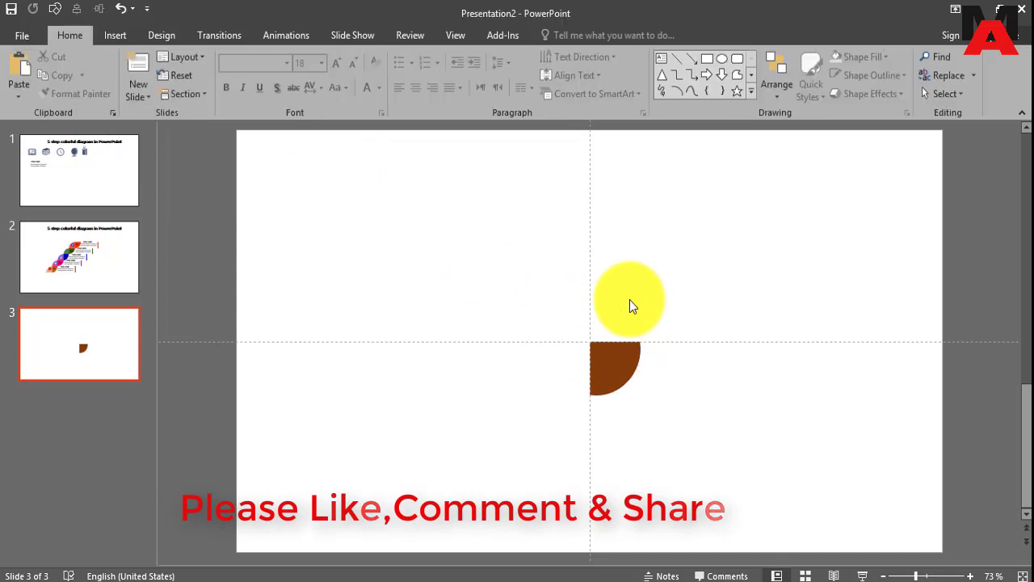
left_click(708, 61)
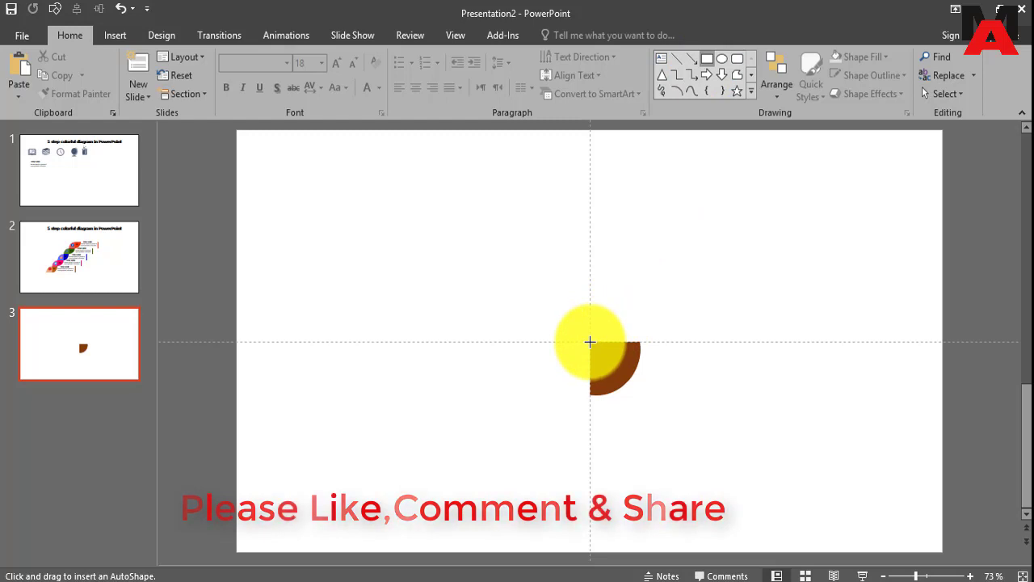
Draw a blue rectangle from the guide intersection with no outline.
mouse_move(589, 343)
left_mouse_down()
mouse_move(638, 395)
mouse_move(806, 395)
left_mouse_up()
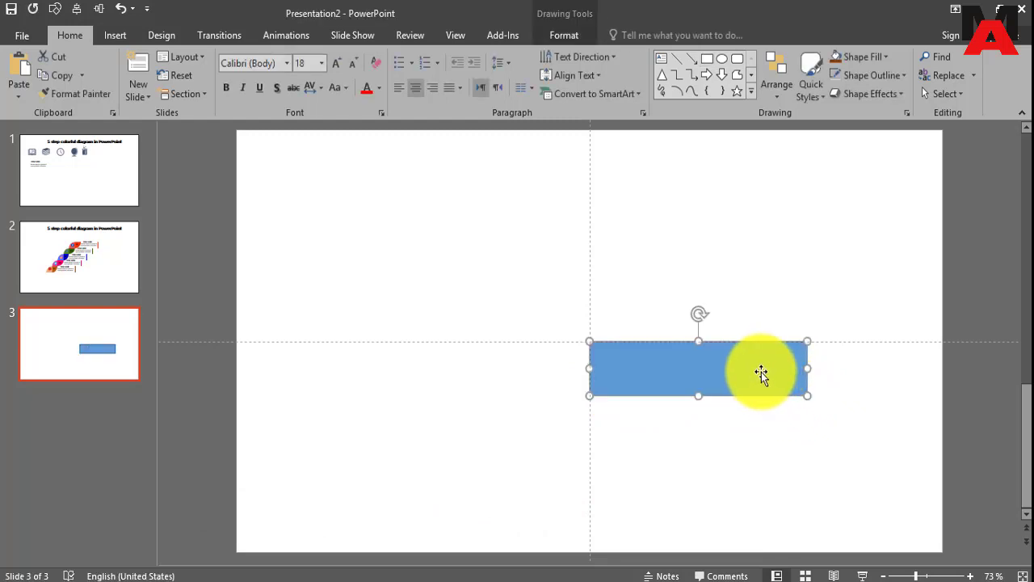
left_click(872, 58)
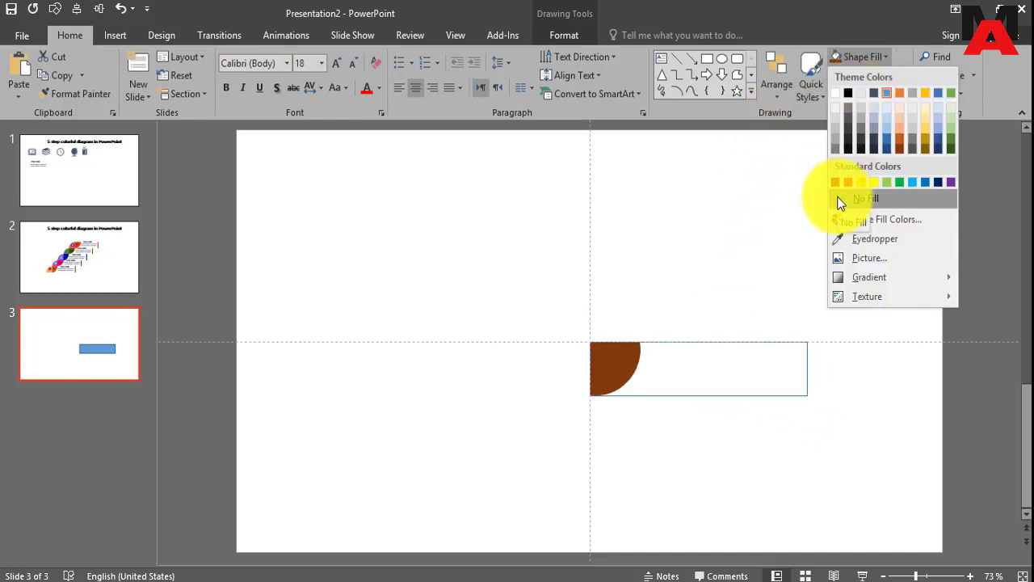
left_click(887, 62)
left_click(903, 76)
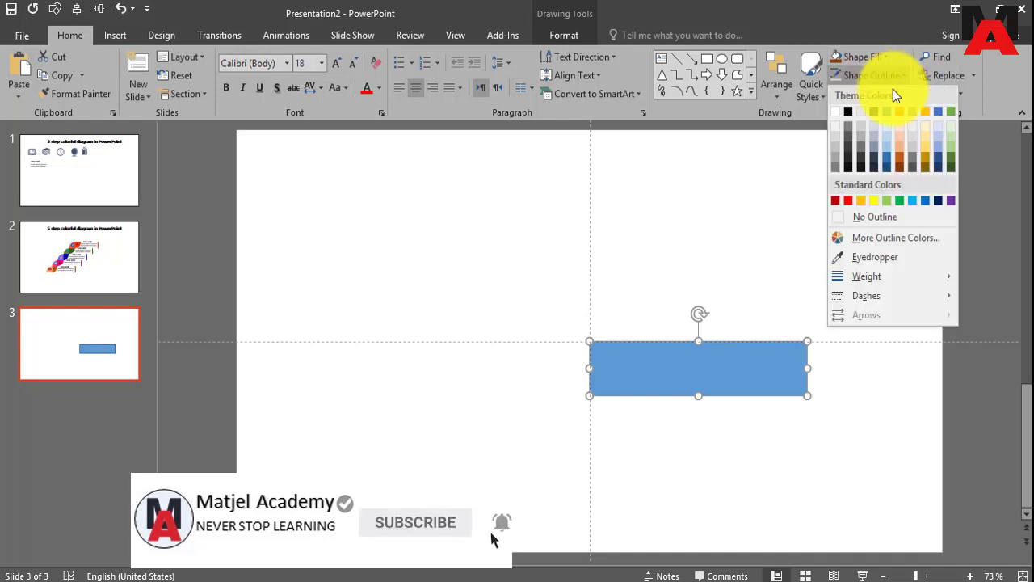
left_click(869, 217)
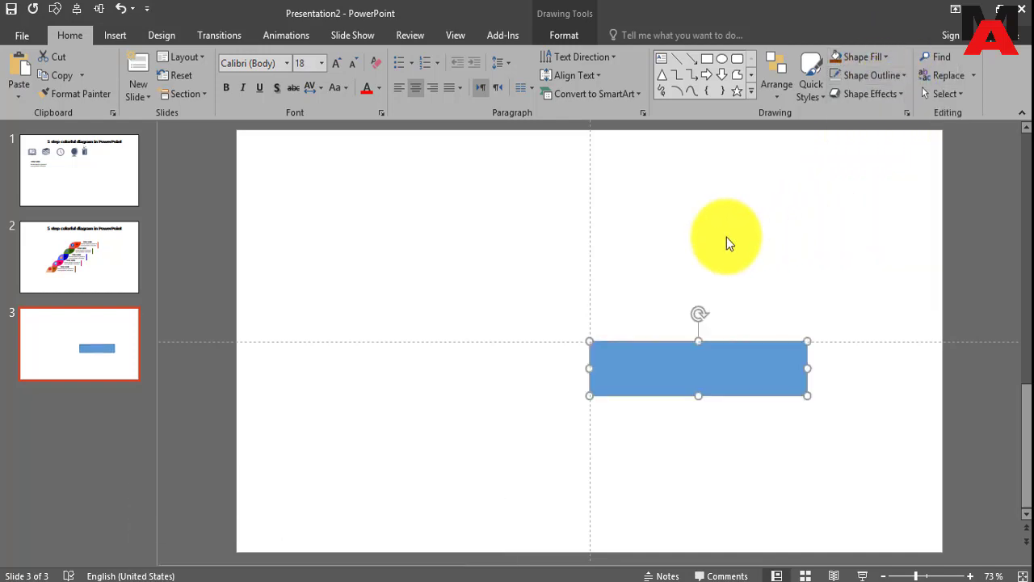
Send the rectangle to back behind the brown quarter-circle and zoom to 84%.
right_click(618, 369)
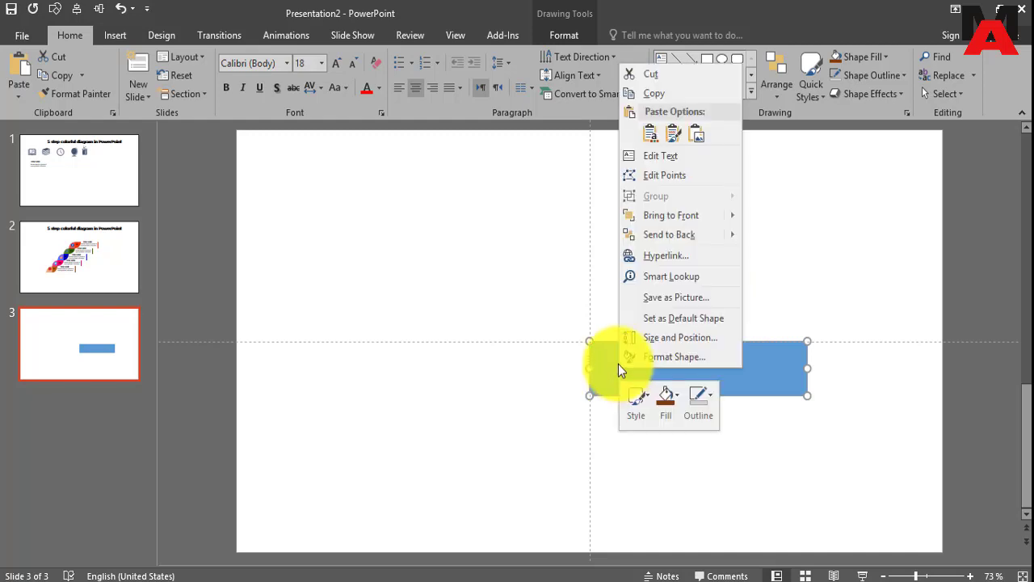
mouse_move(674, 234)
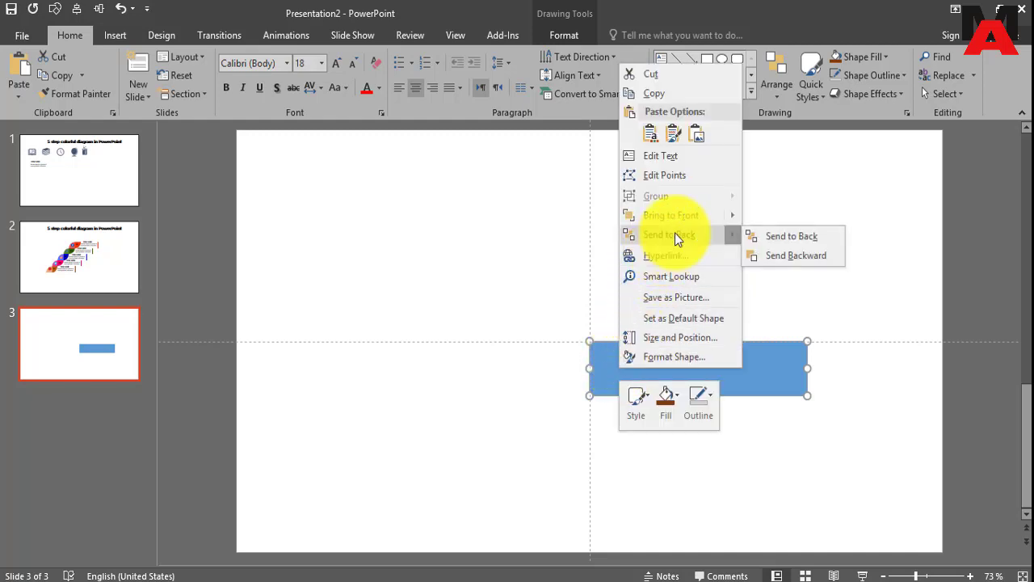
left_click(782, 238)
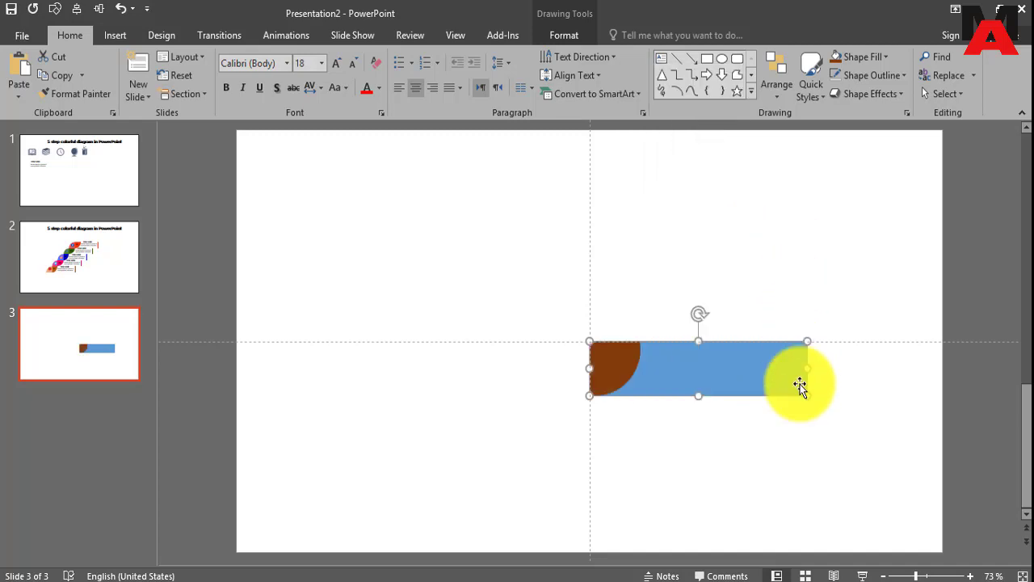
left_click(917, 578)
left_click_drag(916, 579, 921, 579)
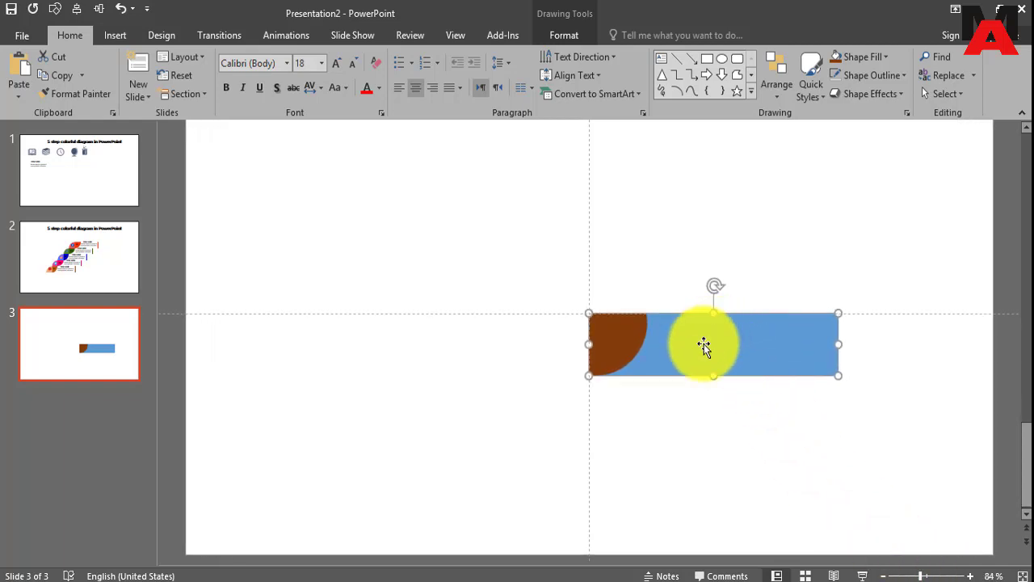
Place a copy of the quarter-circle to its left and rotate it 180°.
left_click(637, 399)
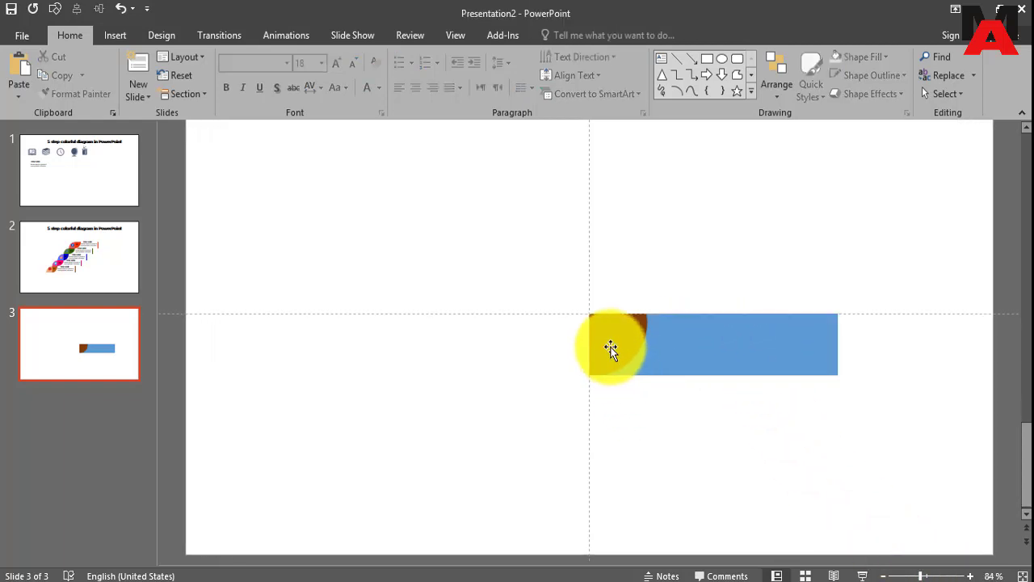
left_click(609, 347)
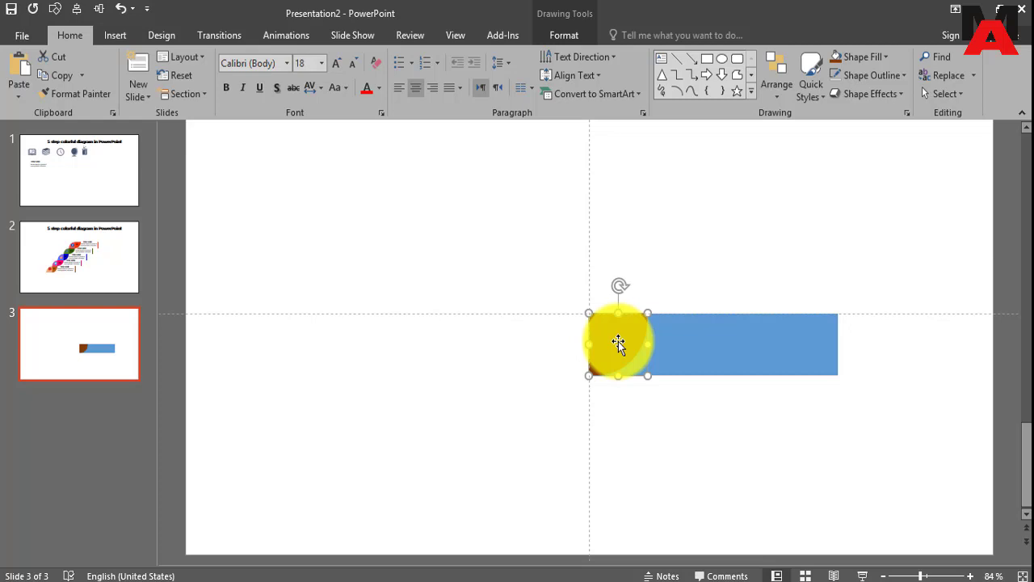
left_click_drag(618, 341, 566, 349)
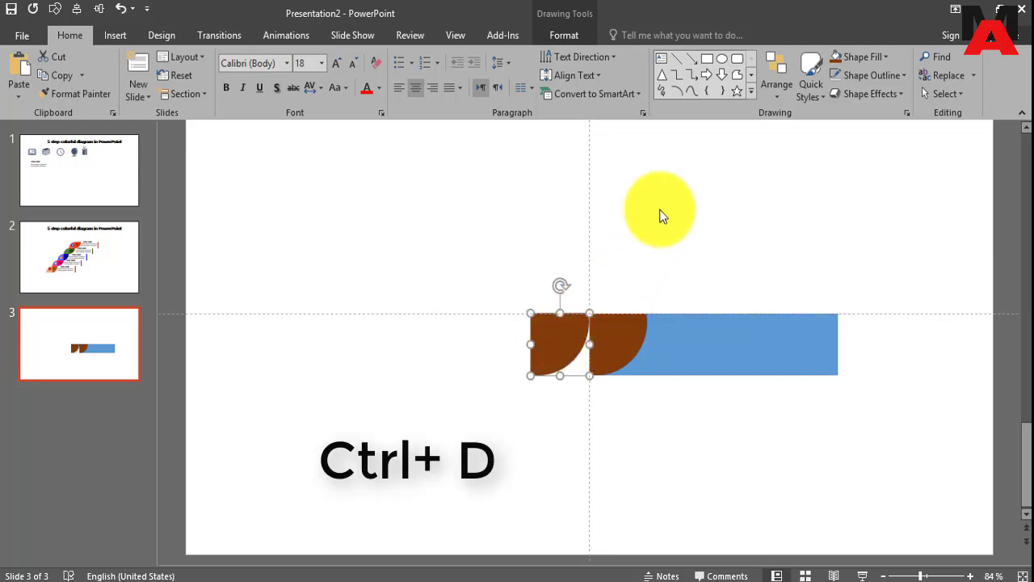
left_click(774, 93)
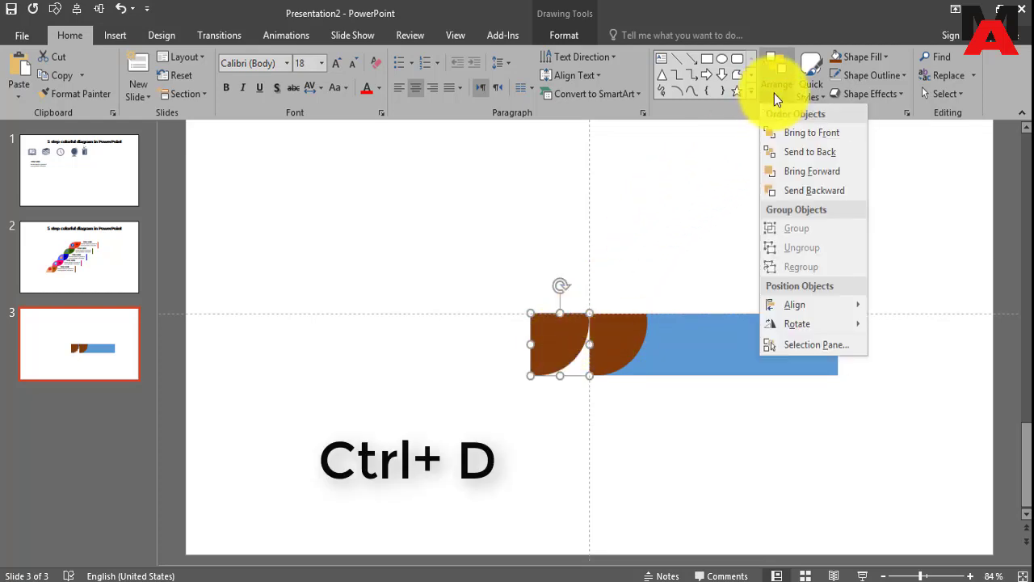
mouse_move(827, 318)
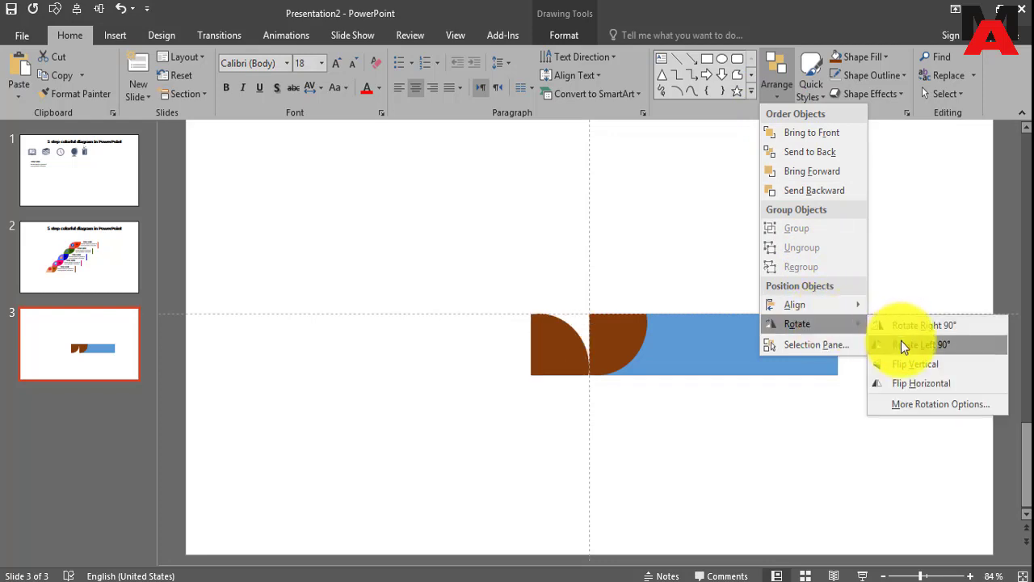
left_click(902, 345)
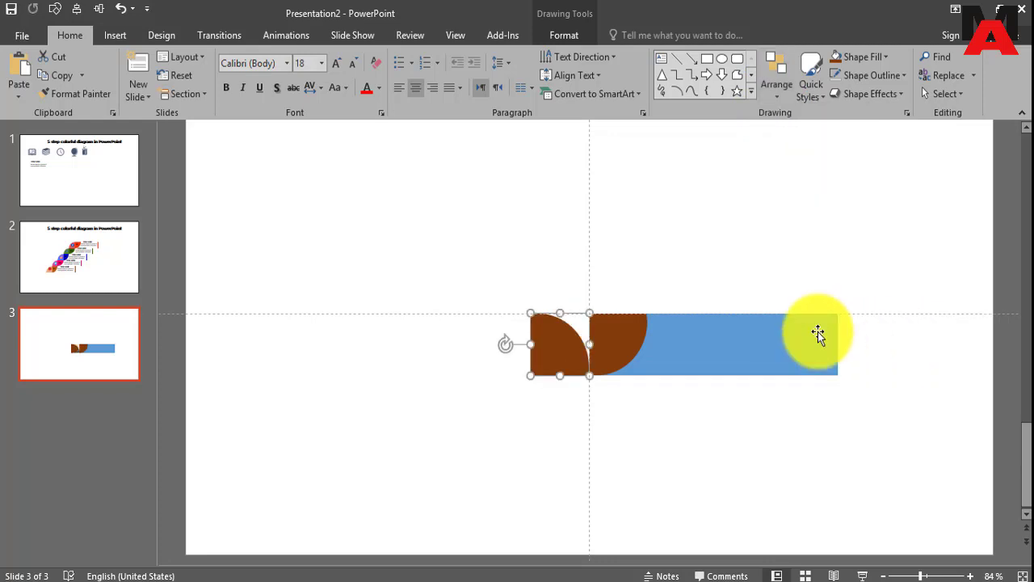
left_click(771, 97)
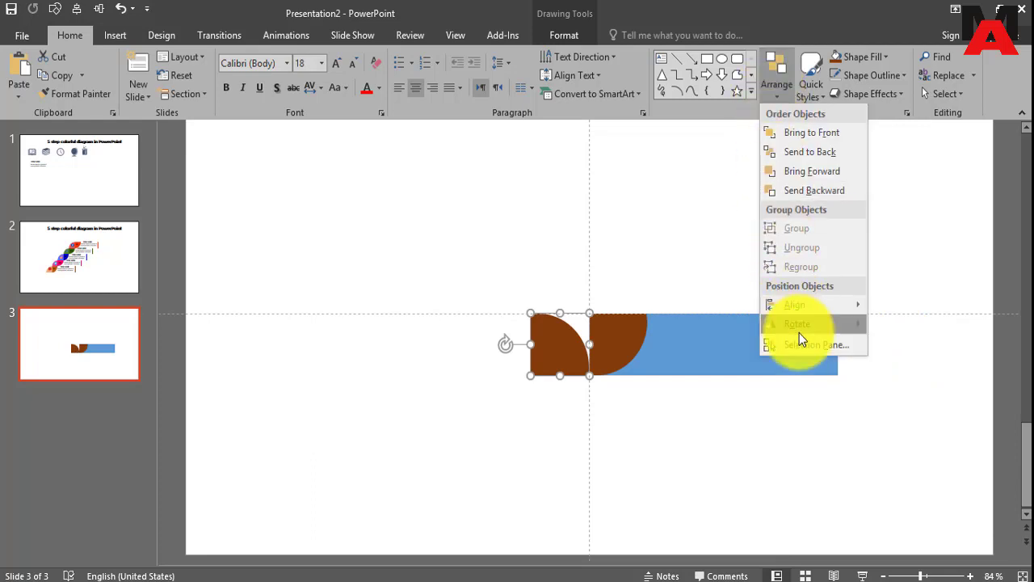
mouse_move(816, 323)
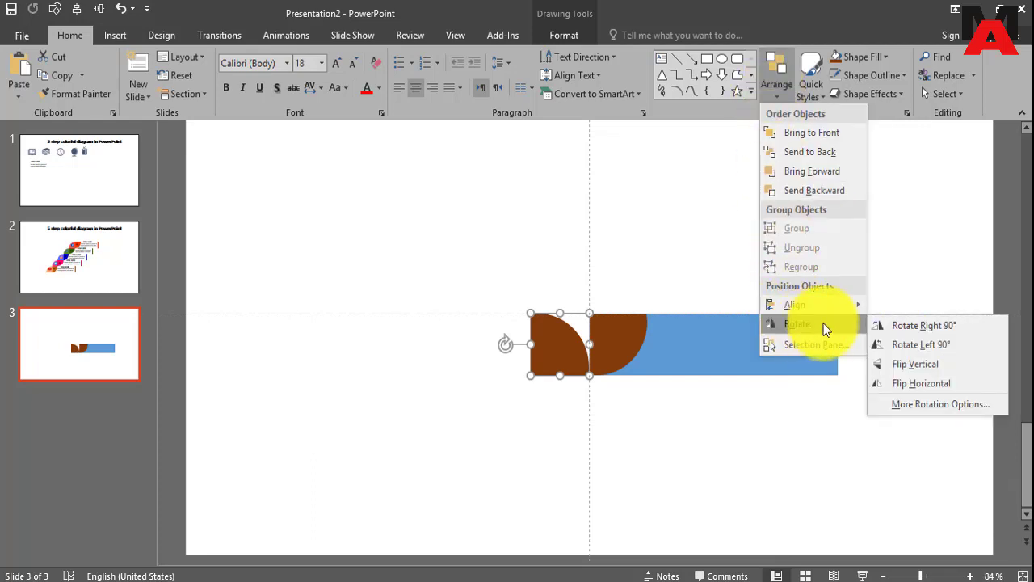
left_click(911, 344)
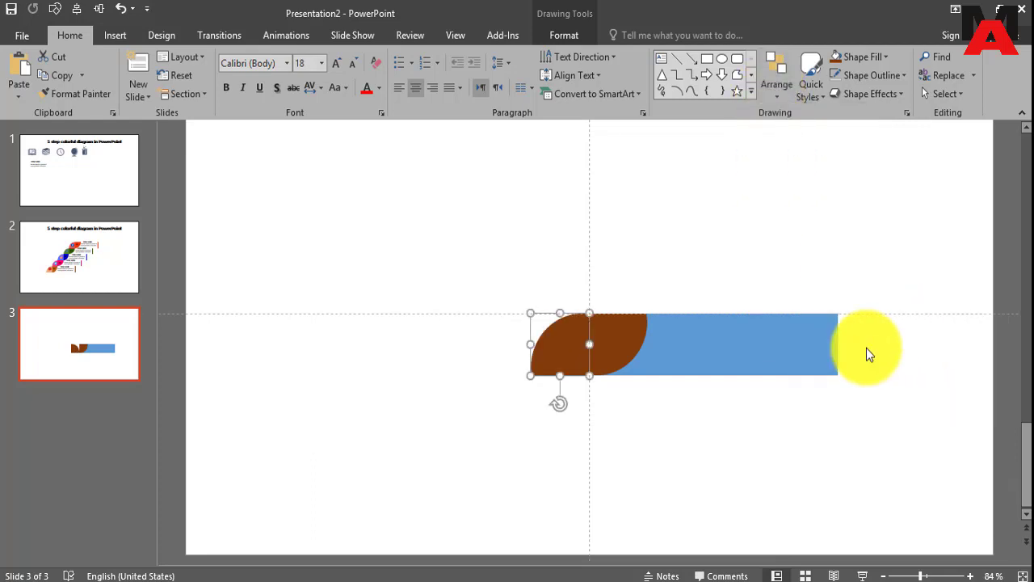
Fill the left leaf piece dark orange and butt it against the brown piece.
left_click(531, 409)
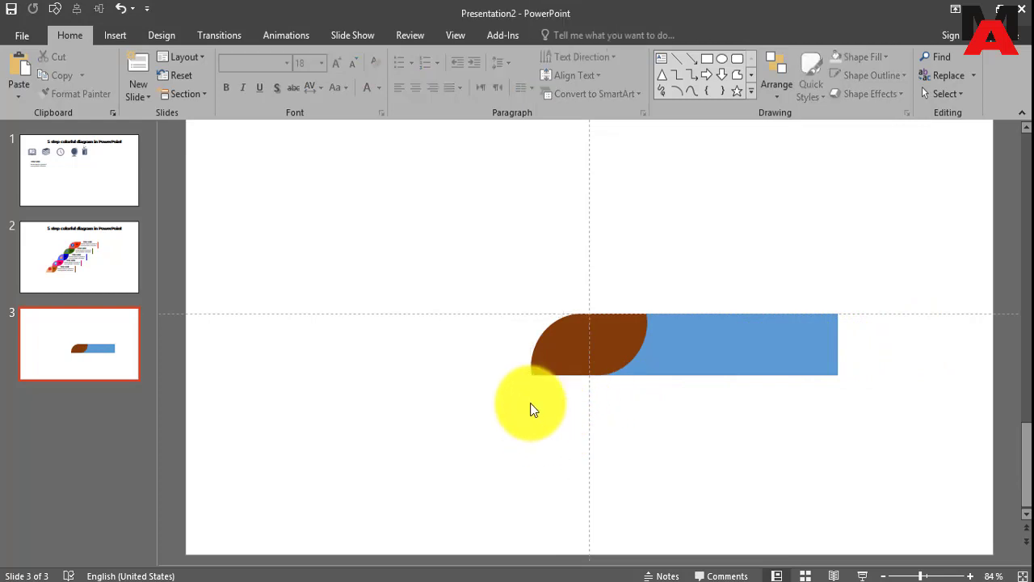
left_click(573, 340)
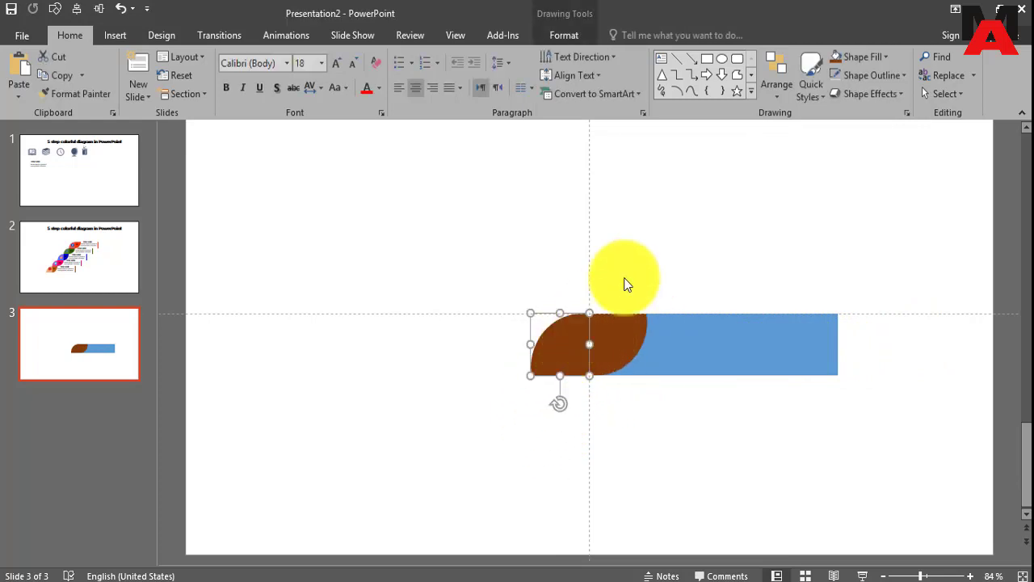
left_click(880, 54)
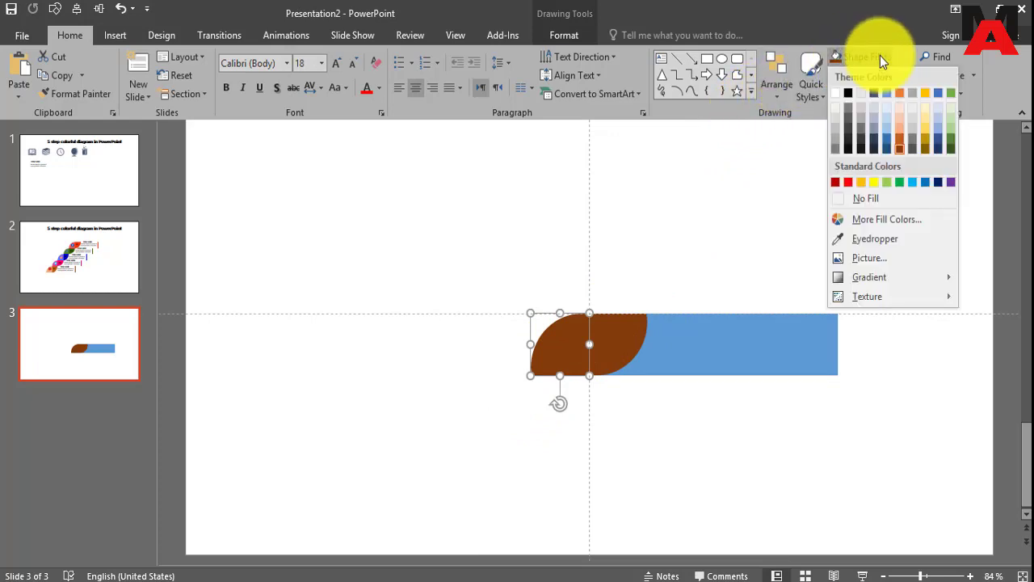
left_click(899, 139)
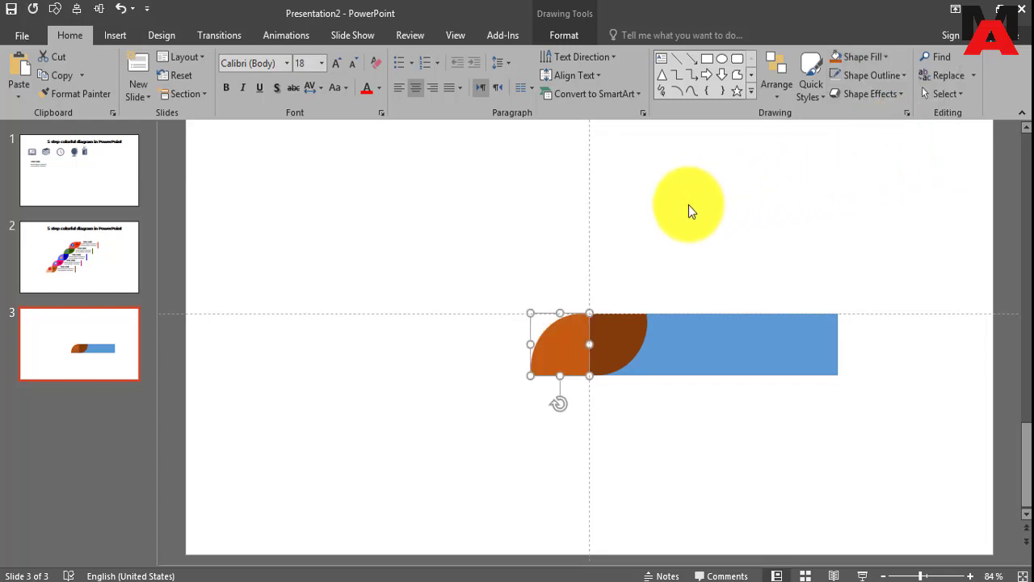
left_click(687, 204)
left_click_drag(534, 349, 572, 349)
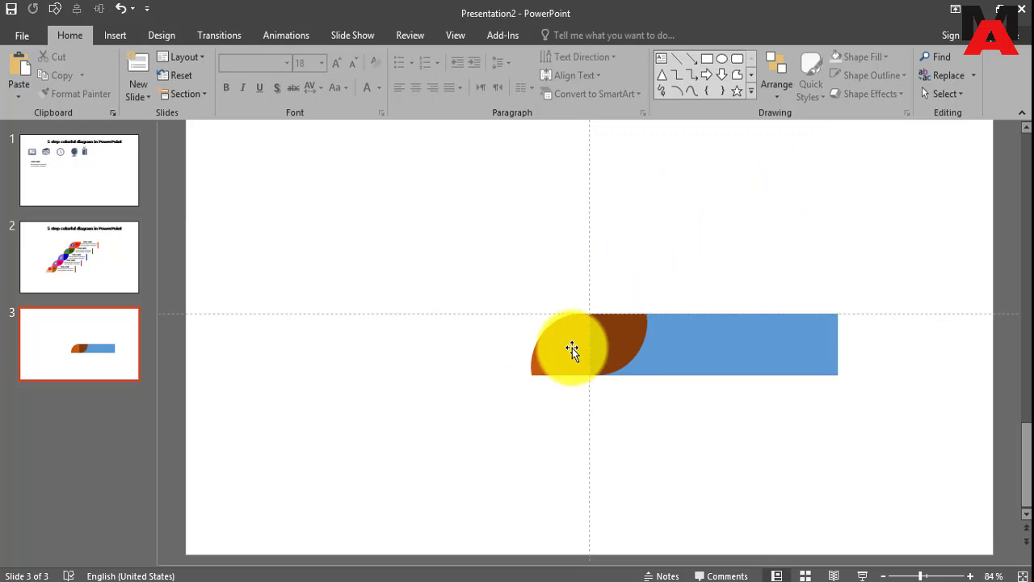
Move the orange, brown and blue pieces together toward the slide's bottom-left.
left_click(572, 347)
left_click(619, 328, "shift")
left_click(686, 339, "shift")
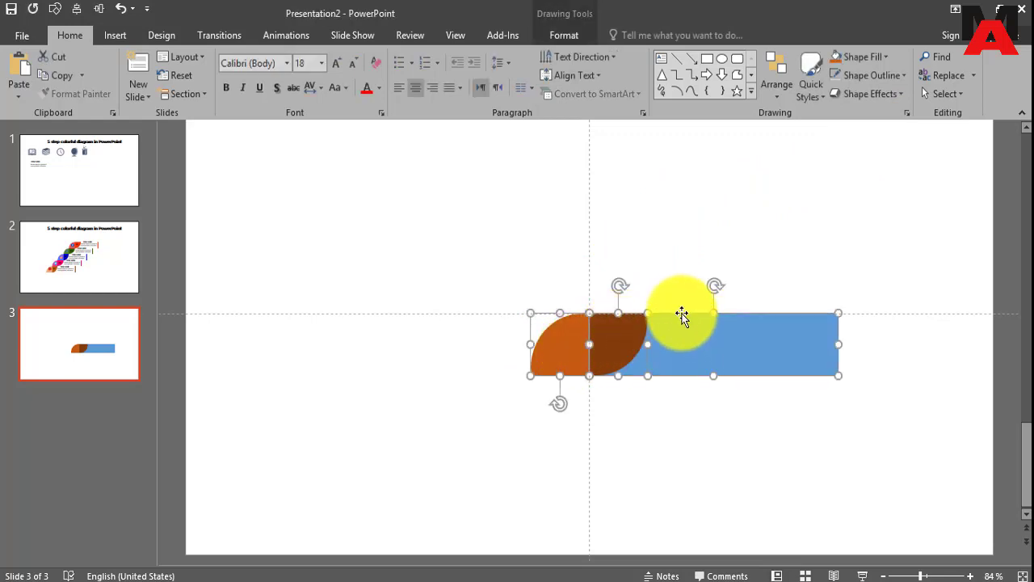
left_click_drag(682, 315, 546, 448)
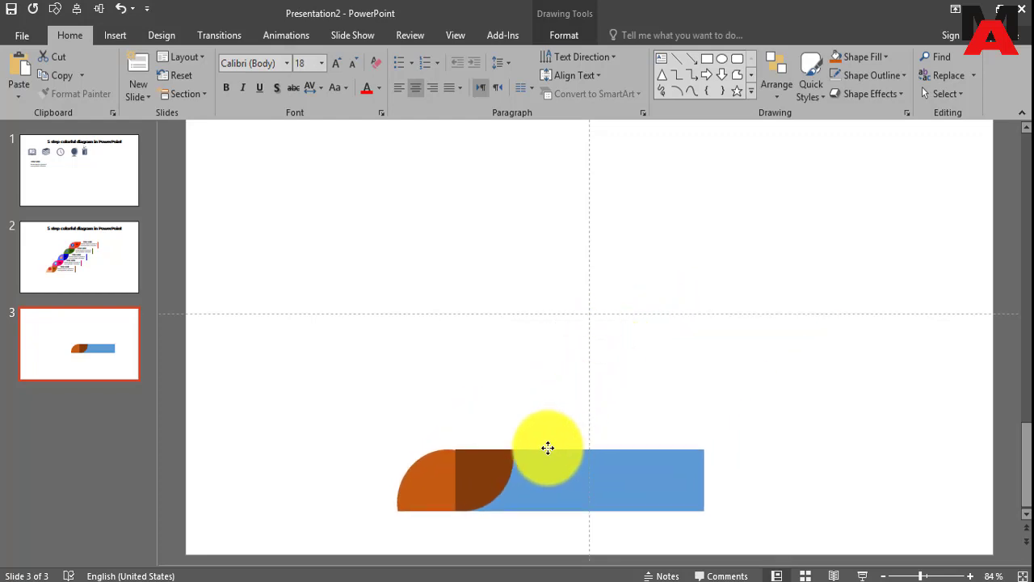
left_click_drag(545, 447, 545, 449)
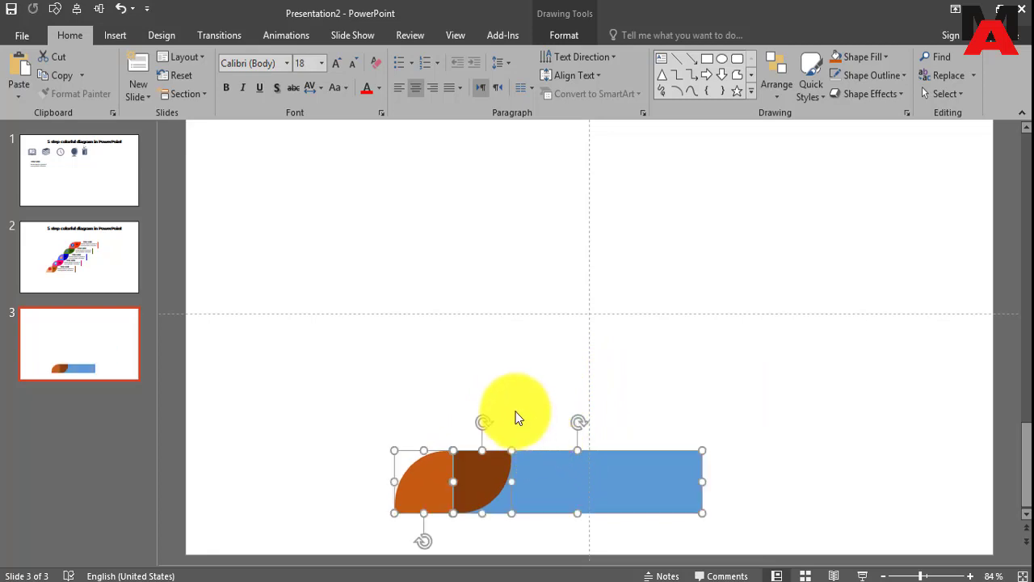
left_click(518, 415)
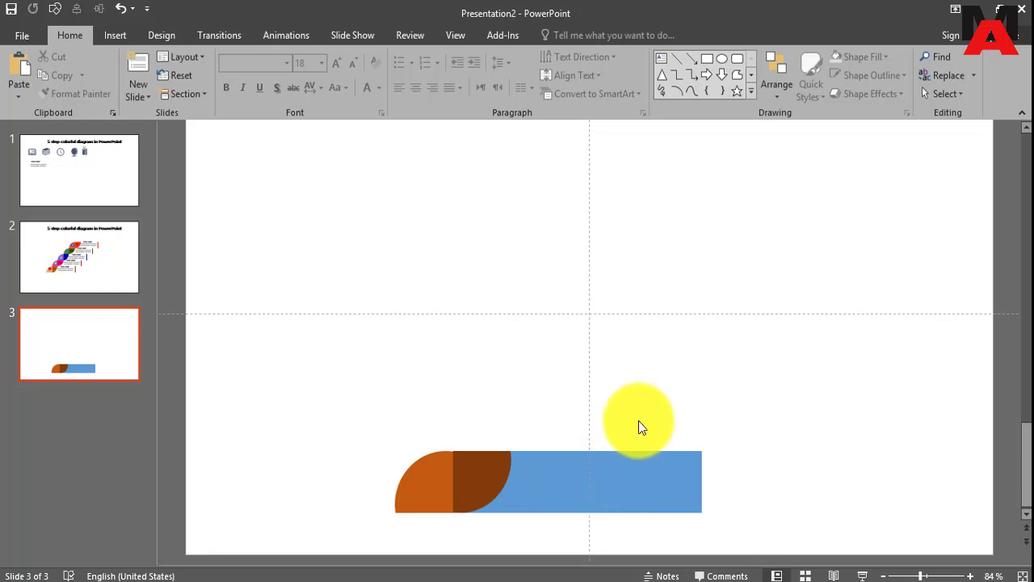
Draw a thin rectangle fitted to the blue strip's right end.
left_click(707, 60)
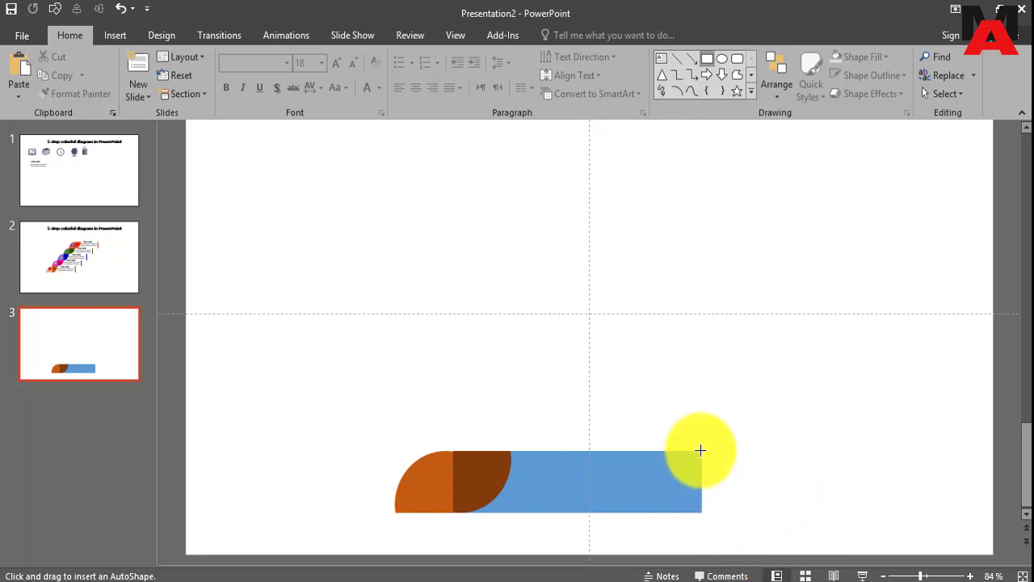
left_click_drag(700, 451, 715, 506)
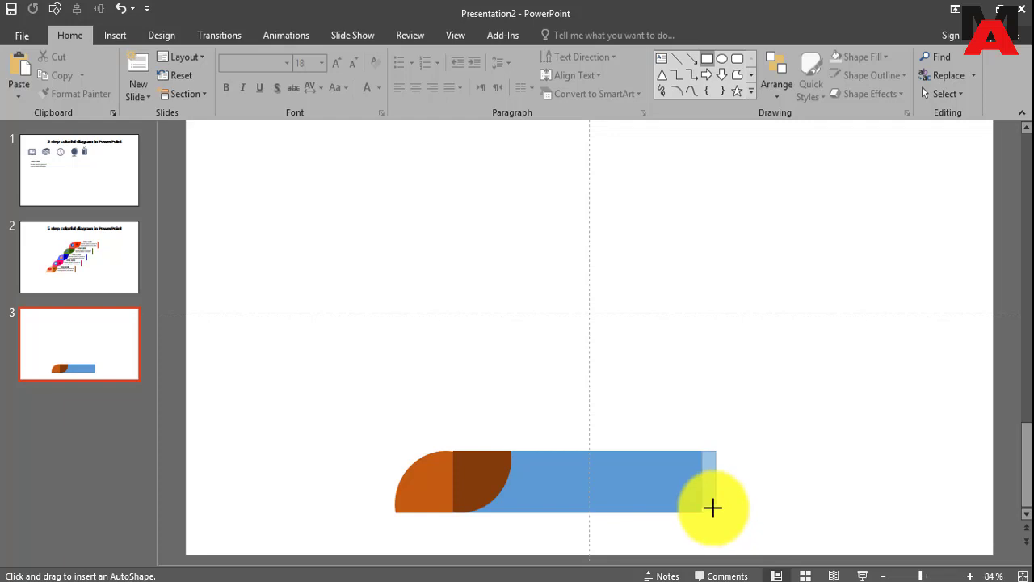
left_click_drag(712, 507, 710, 506)
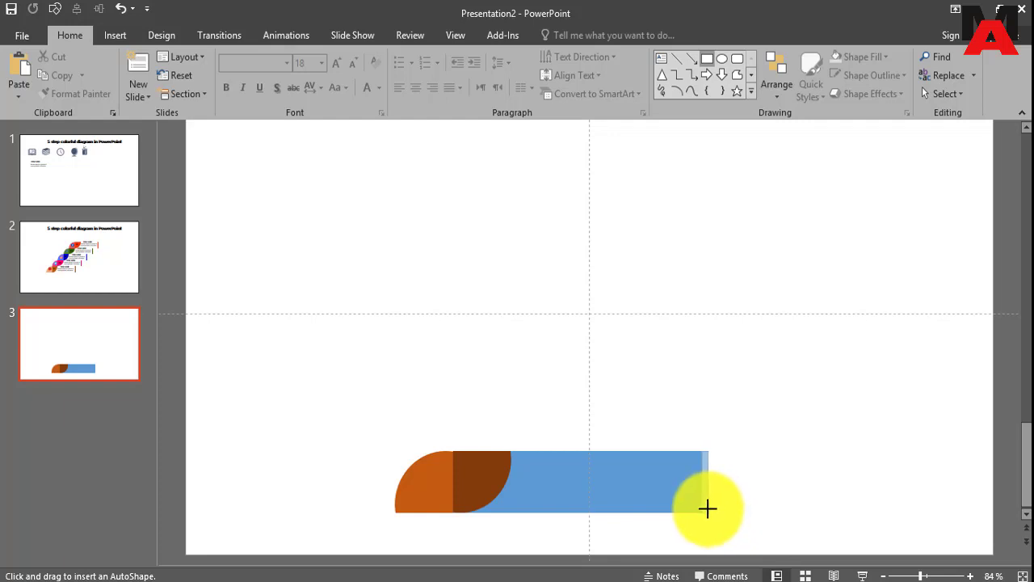
left_click_drag(708, 507, 709, 512)
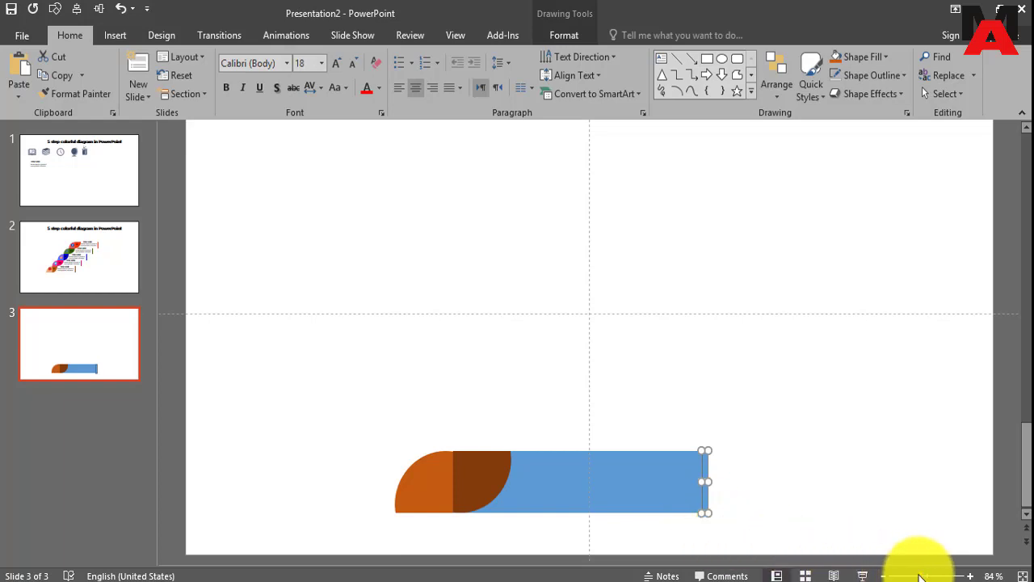
left_click_drag(921, 575, 931, 577)
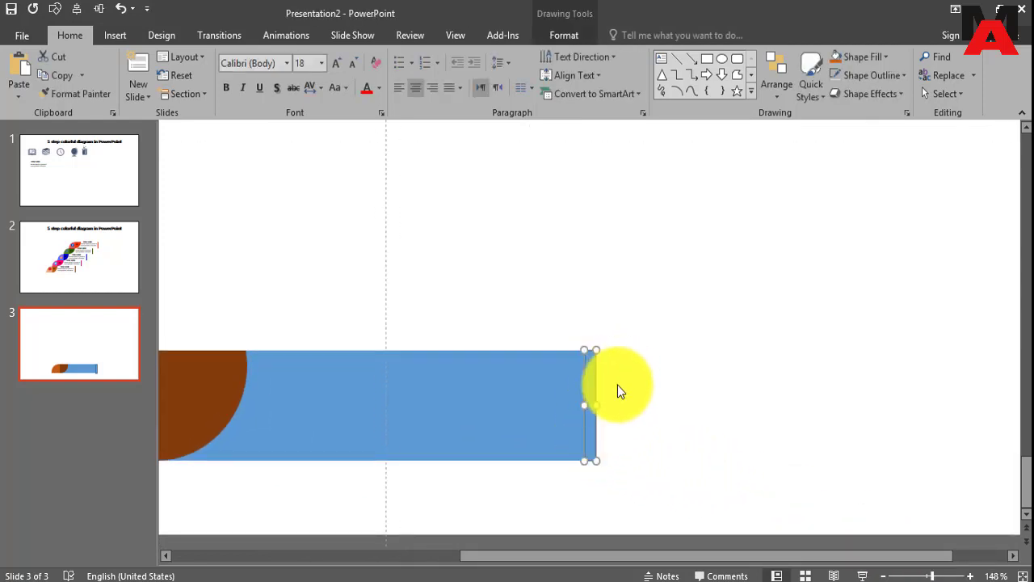
left_click_drag(594, 462, 596, 461)
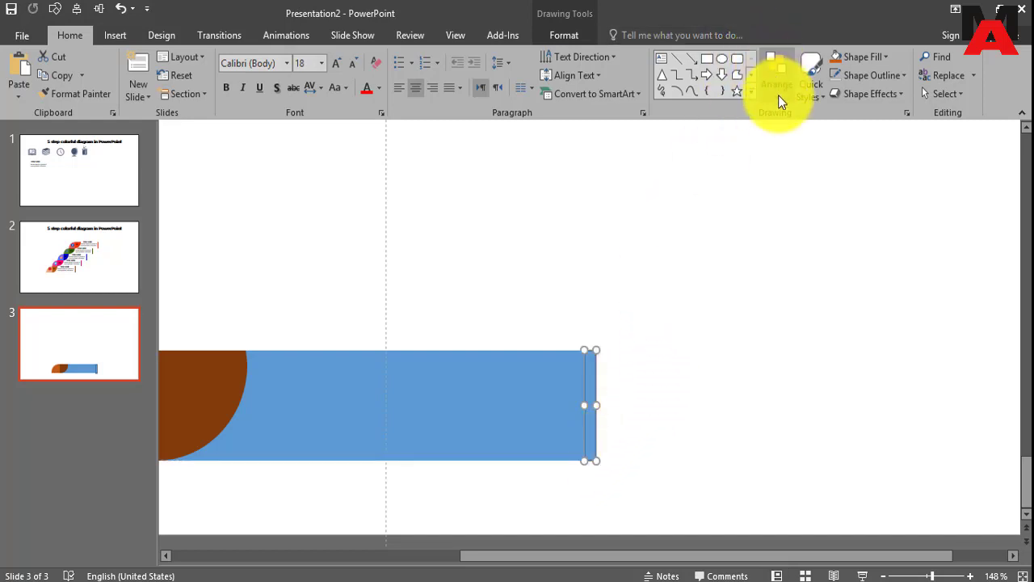
Fill the thin bar dark brown with no outline, then zoom out.
left_click(878, 54)
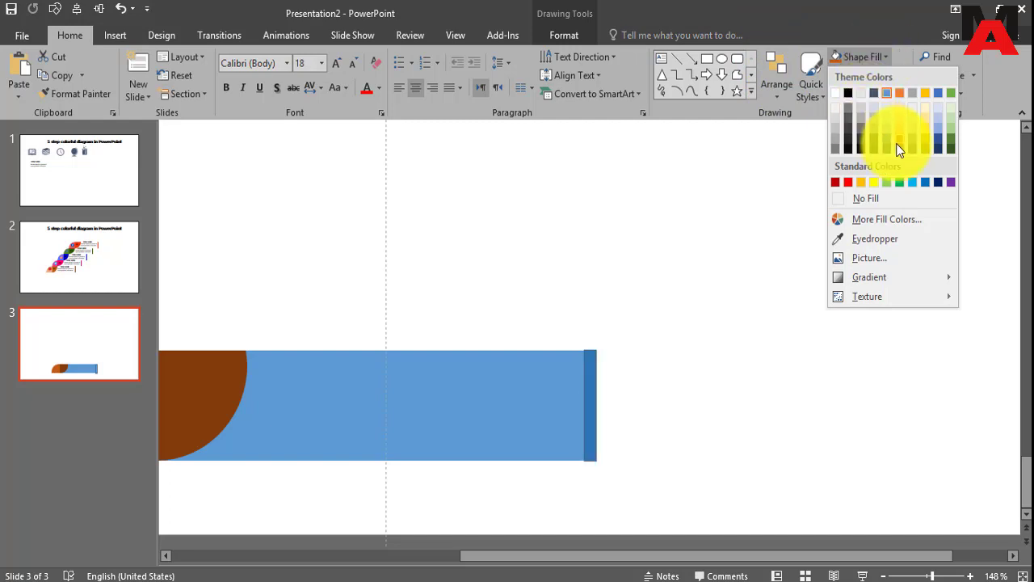
left_click(898, 146)
left_click(885, 76)
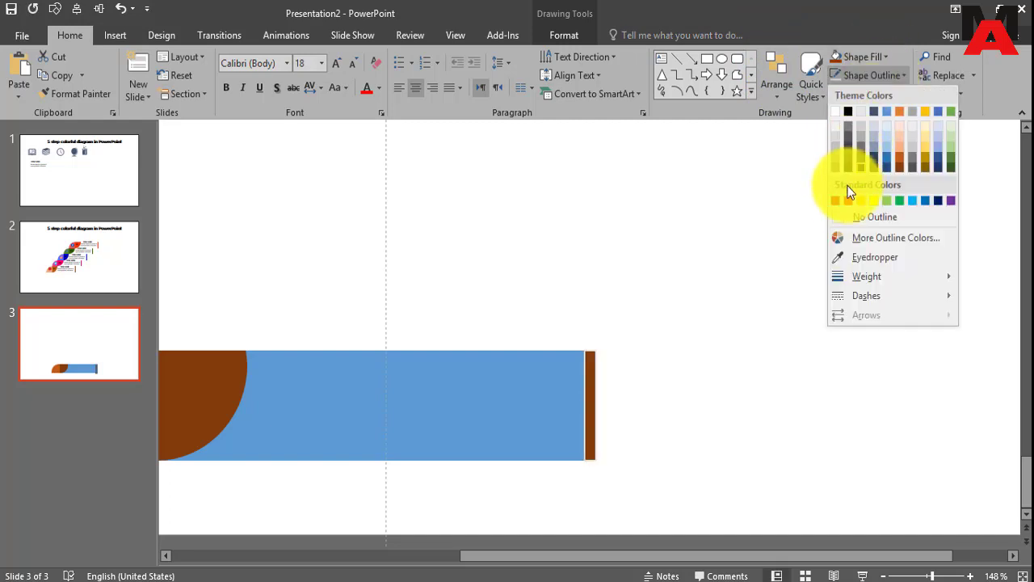
left_click(838, 224)
left_click(714, 269)
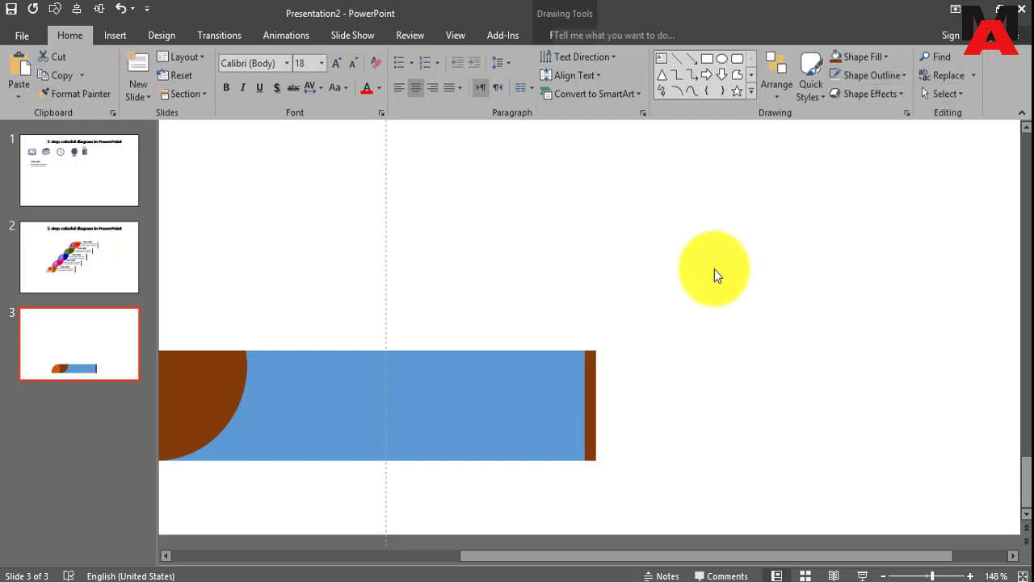
left_click(928, 575)
left_click(927, 576)
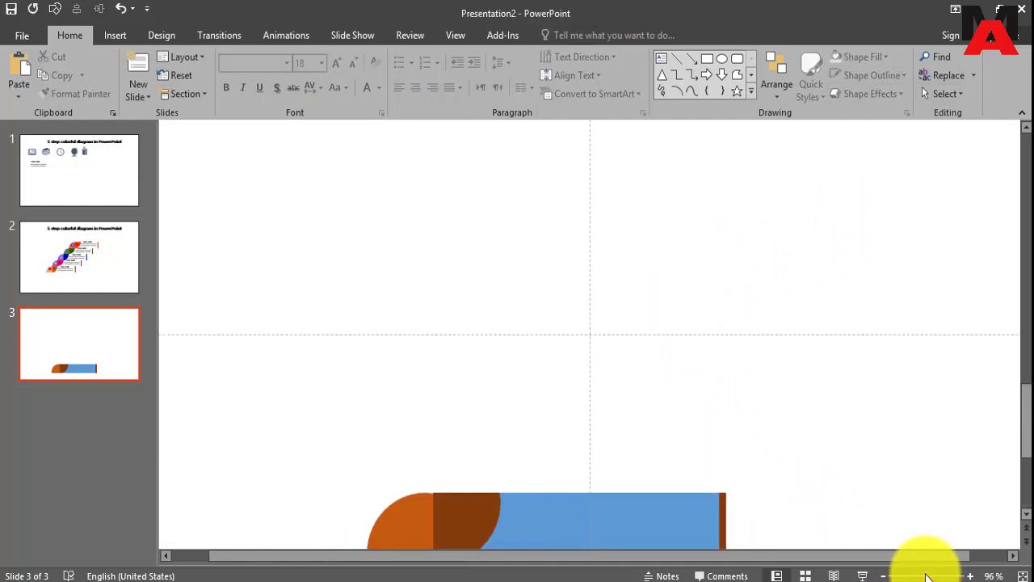
scroll(899, 498, "down", 3)
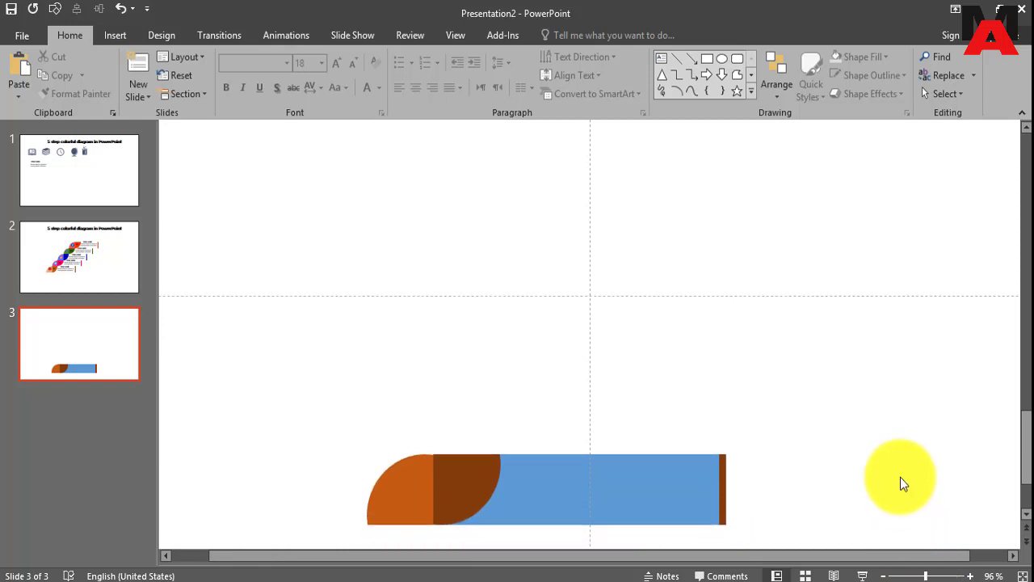
Give the long strip and thin brown bar an Offset Bottom outer shadow.
left_click(602, 461)
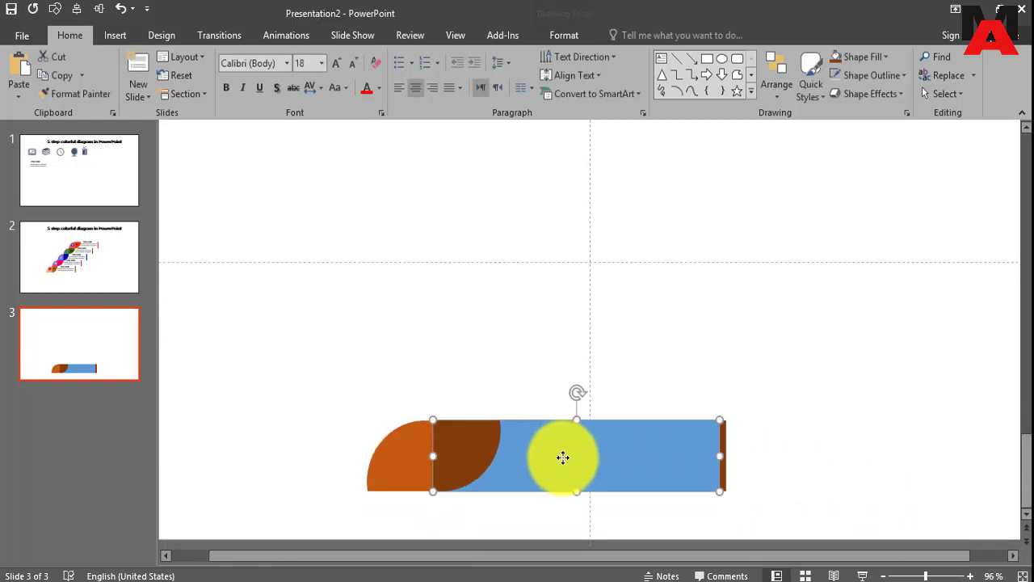
left_click(722, 440, "shift")
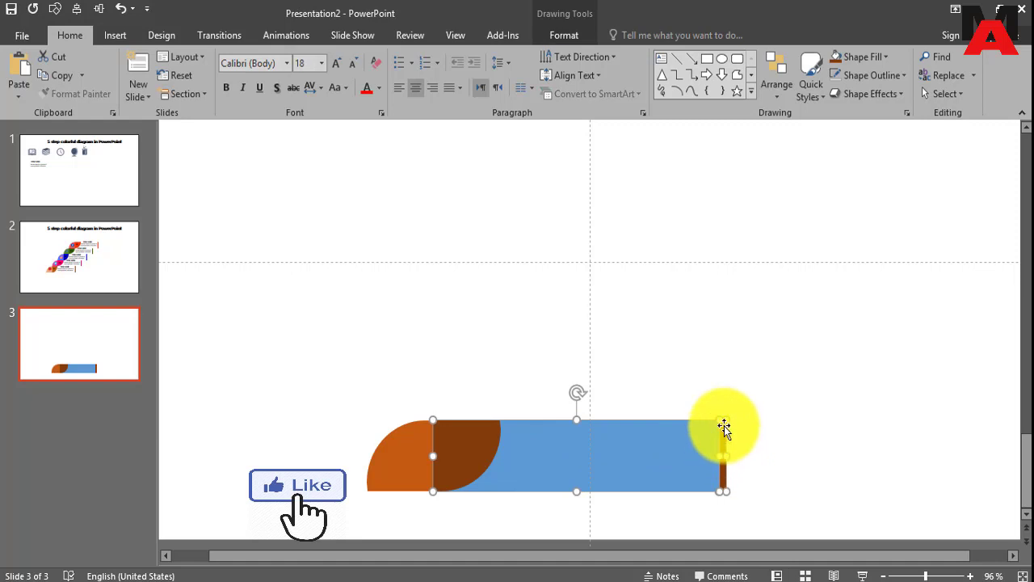
left_click(907, 112)
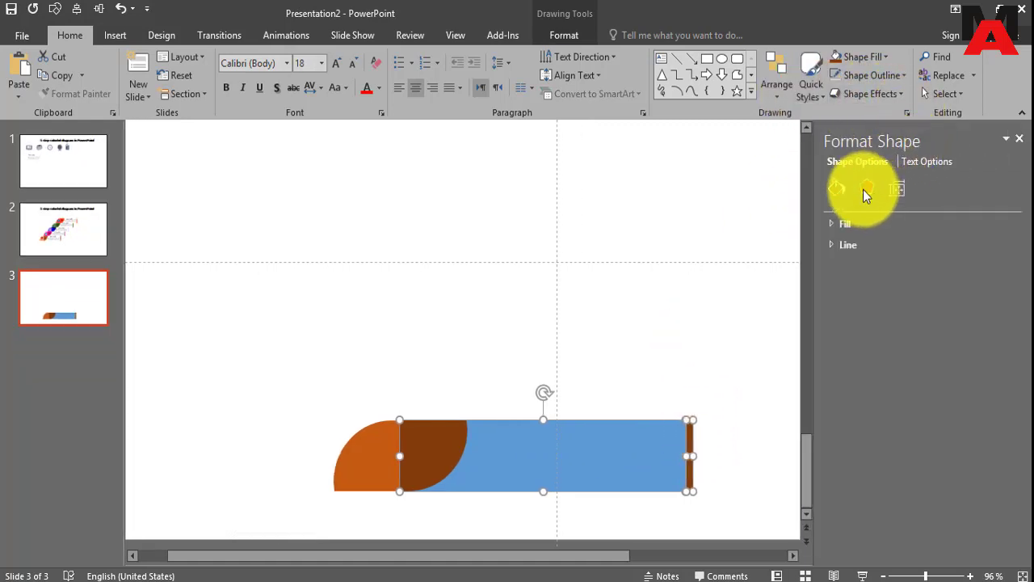
left_click(862, 189)
left_click(856, 223)
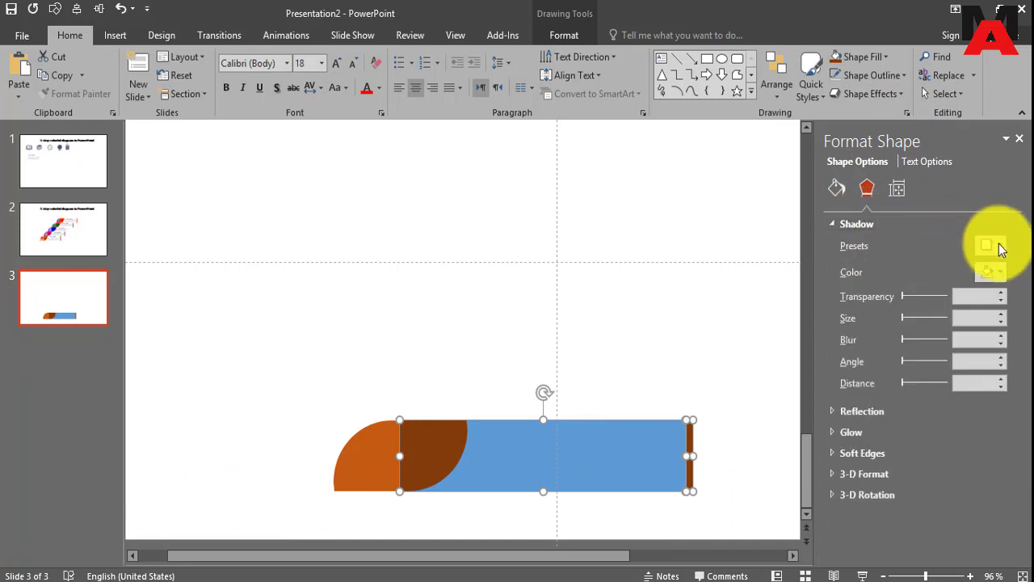
left_click(992, 246)
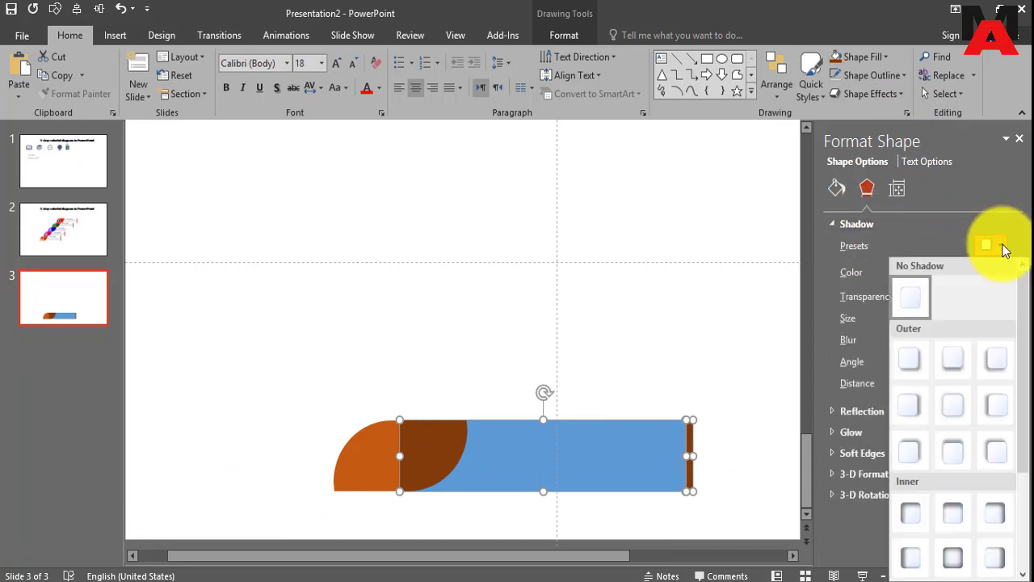
left_click(944, 367)
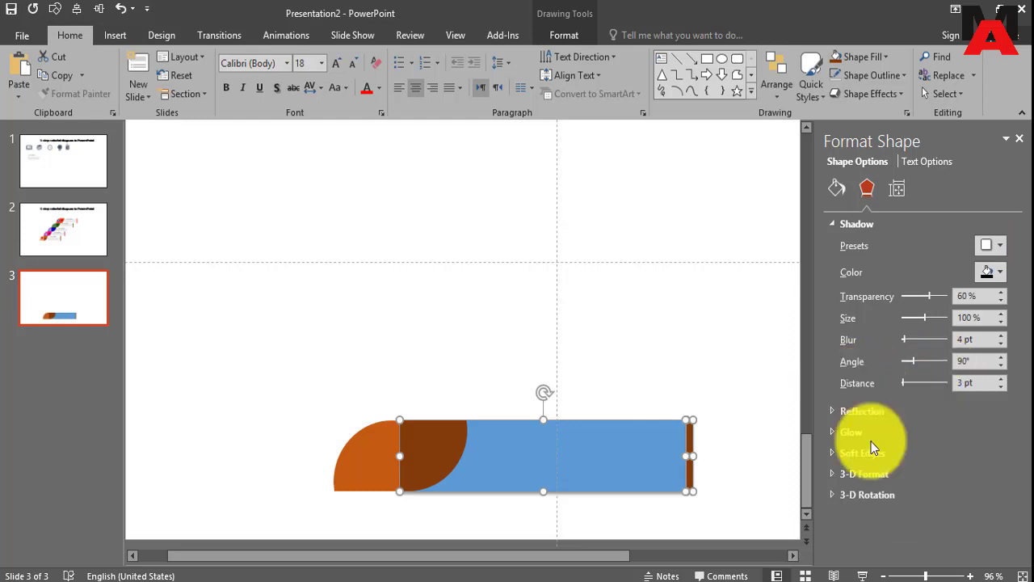
left_click(757, 362)
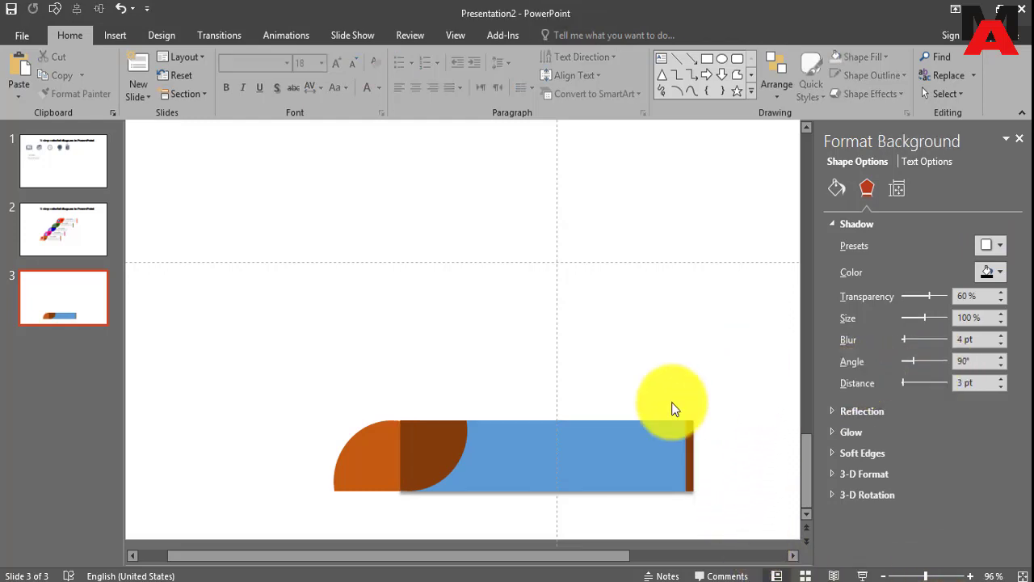
Change the long strip's fill colour to white.
left_click(587, 455)
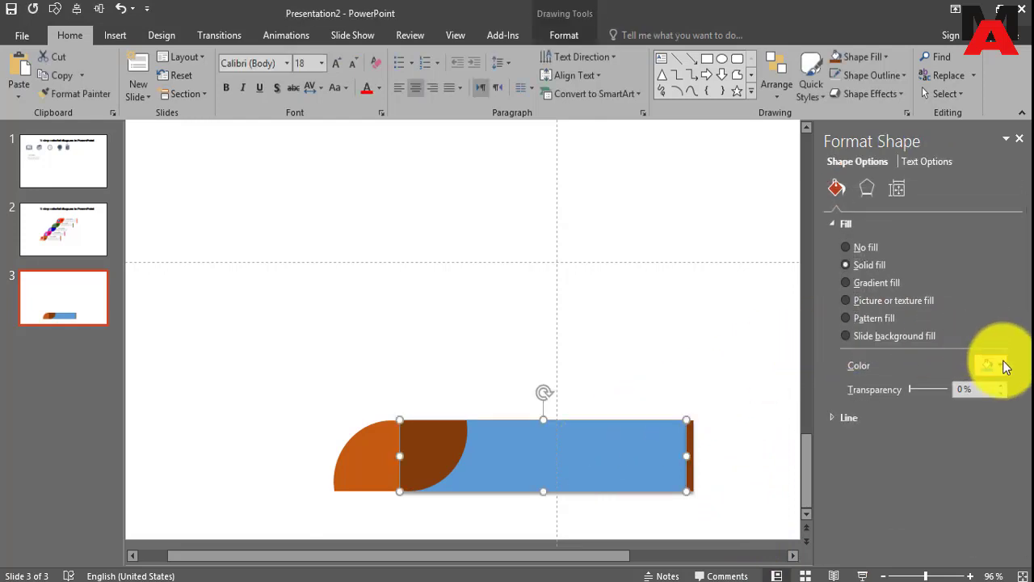
left_click(1000, 366)
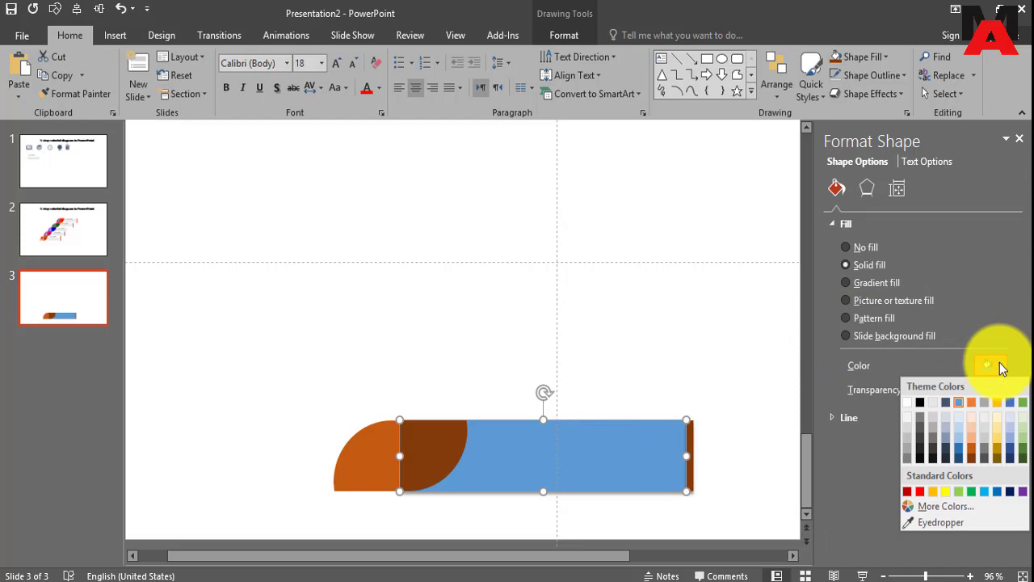
left_click(906, 402)
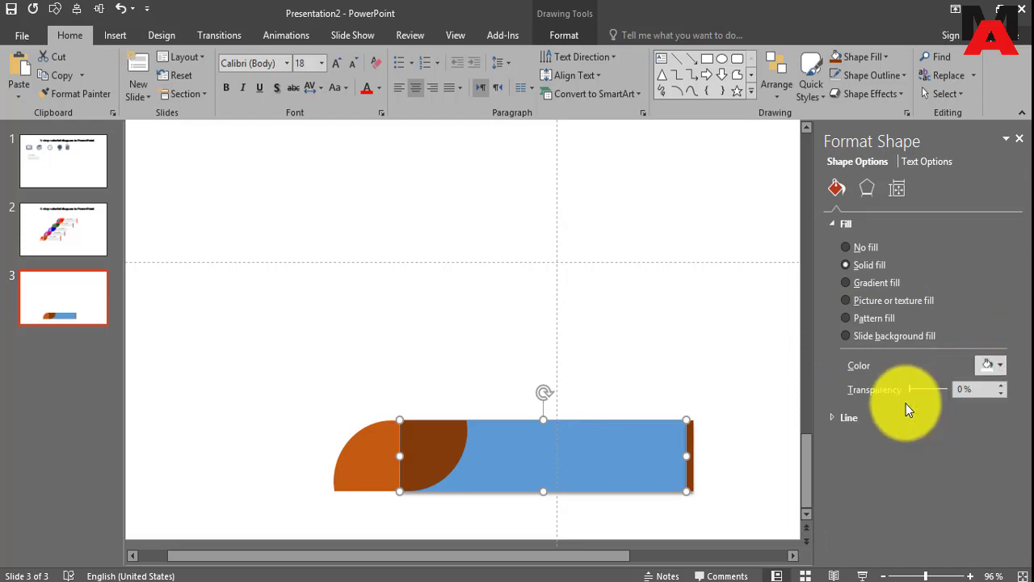
left_click(722, 367)
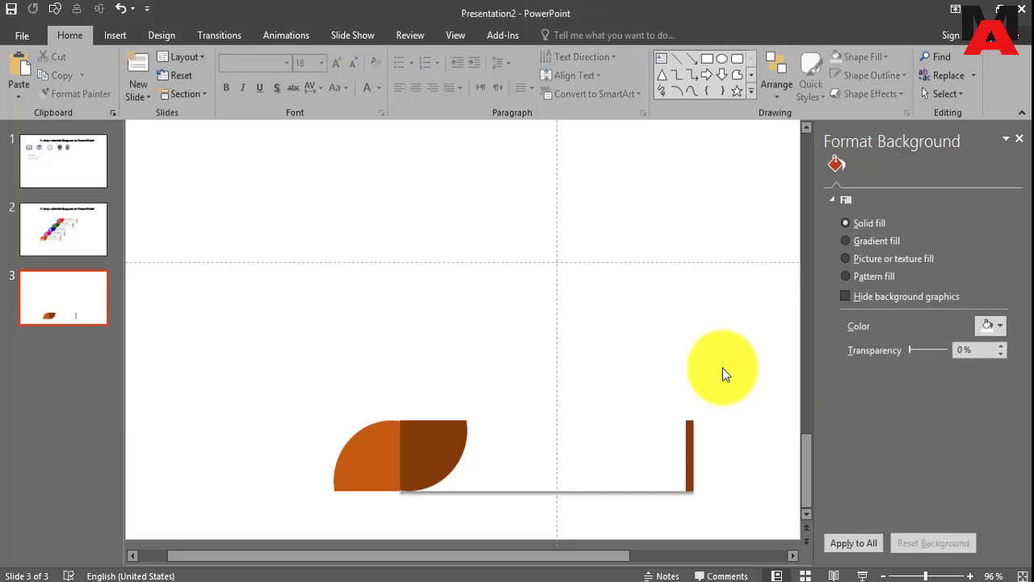
Set the slide background to a solid light blue after briefly trying near-black.
left_click(636, 438)
left_click(708, 309)
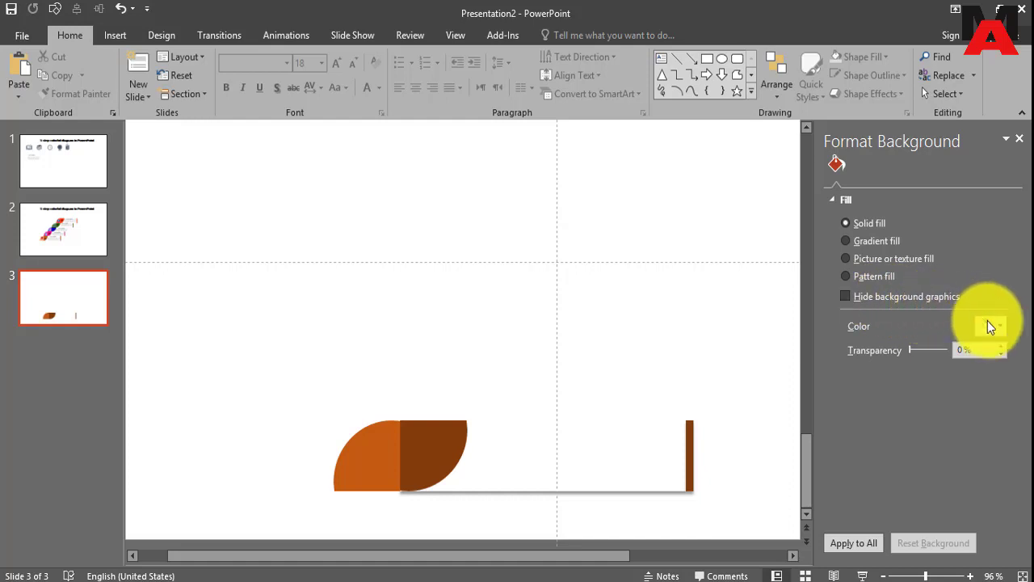
left_click(996, 325)
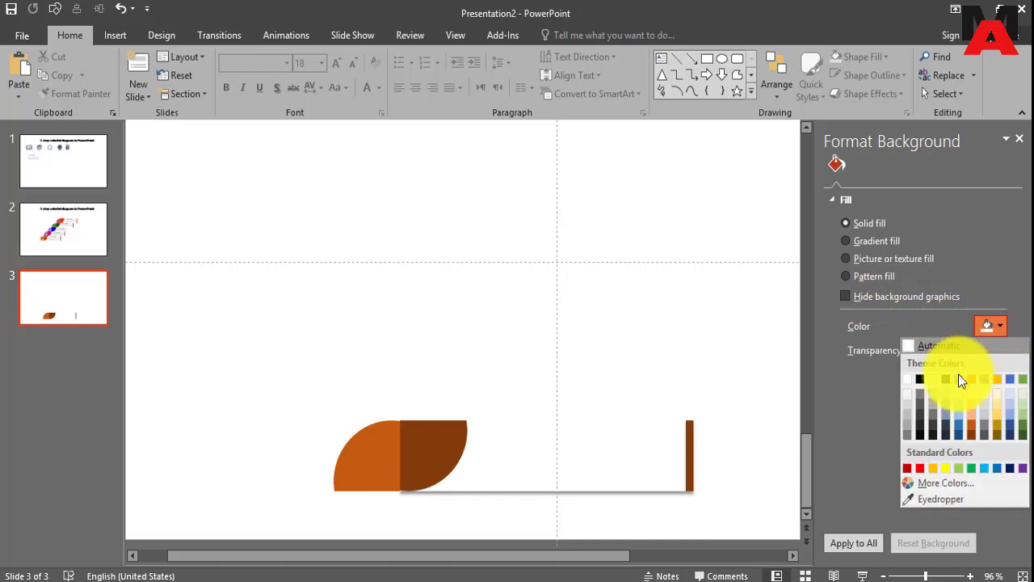
left_click(921, 432)
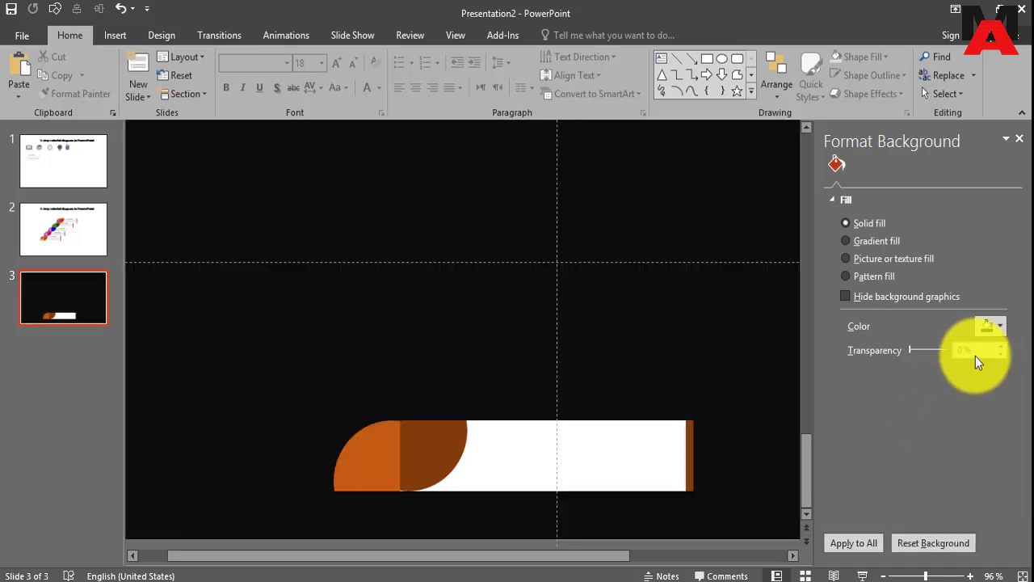
left_click(1001, 325)
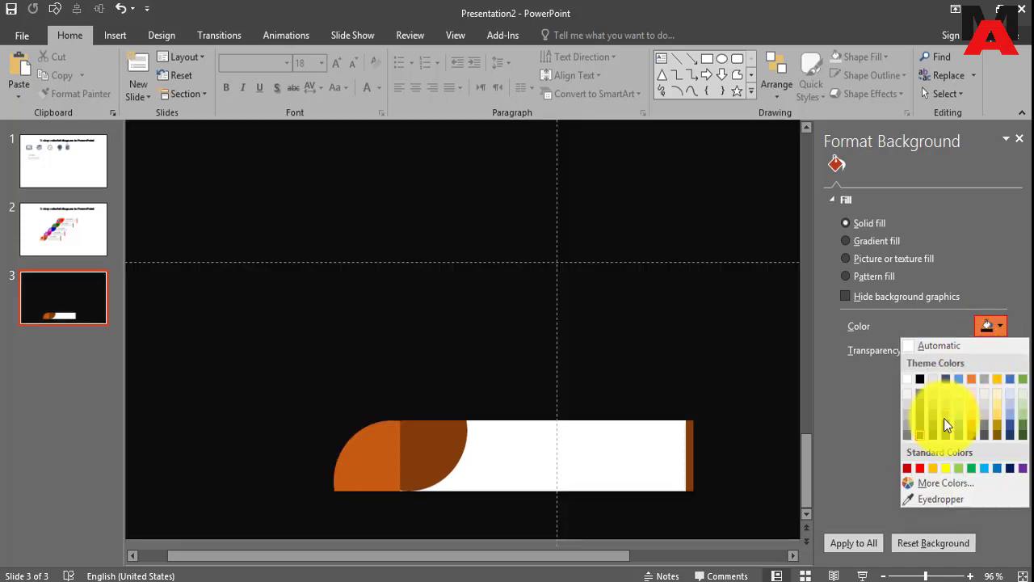
left_click(956, 414)
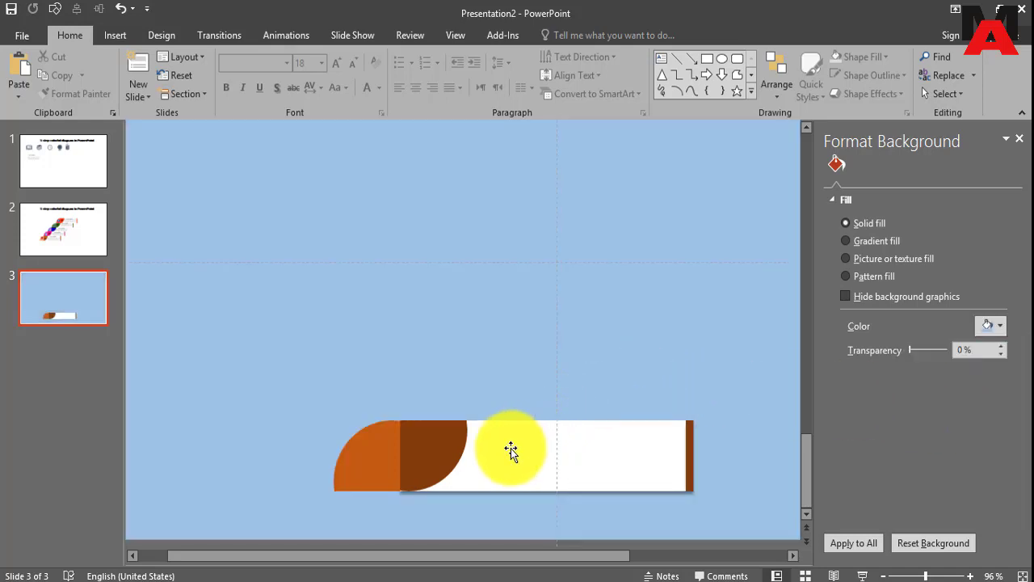
Select the orange piece, brown leaf and white bar together.
left_click(380, 454)
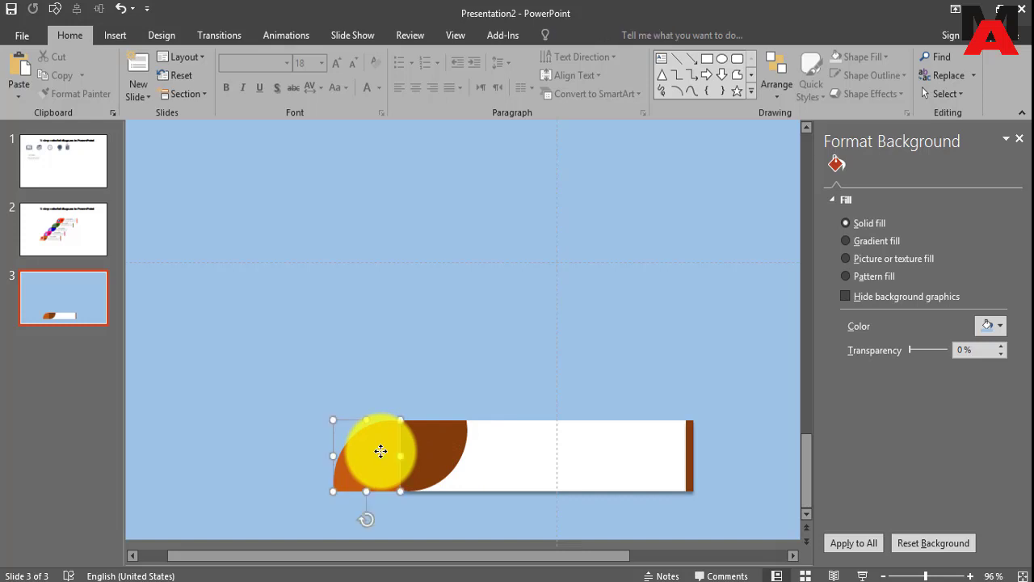
left_click(436, 458, "shift")
left_click(517, 457, "shift")
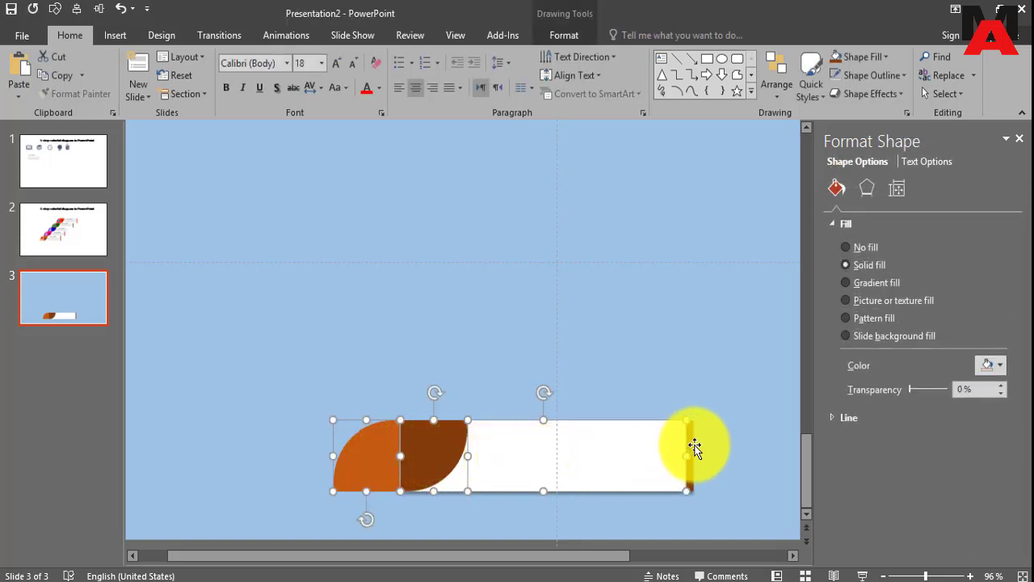
Add the thin brown strip to the selection and group the orange half-circle, brown leaf, white bar and strip.
left_click(692, 453, "shift")
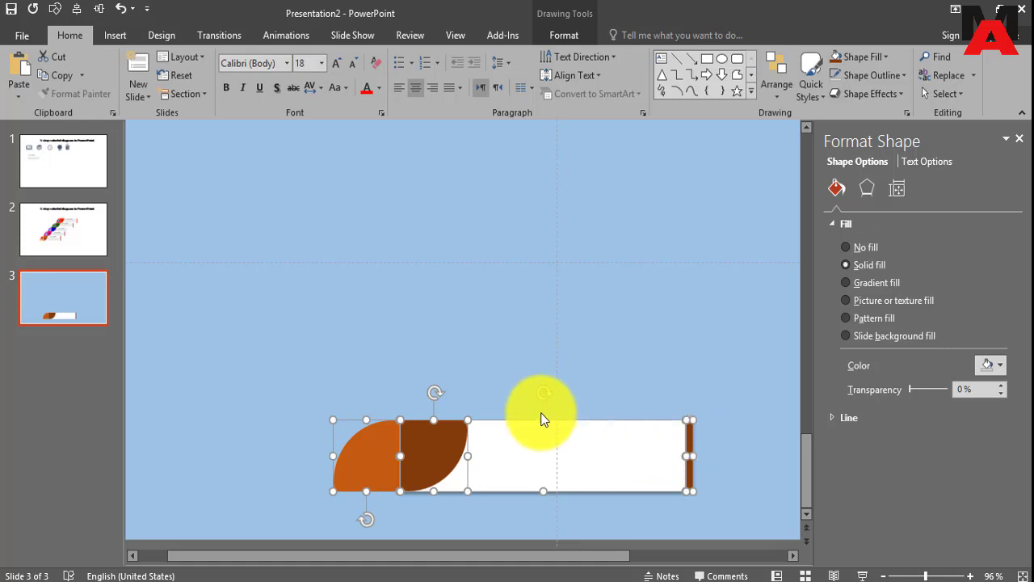
key("ctrl+g")
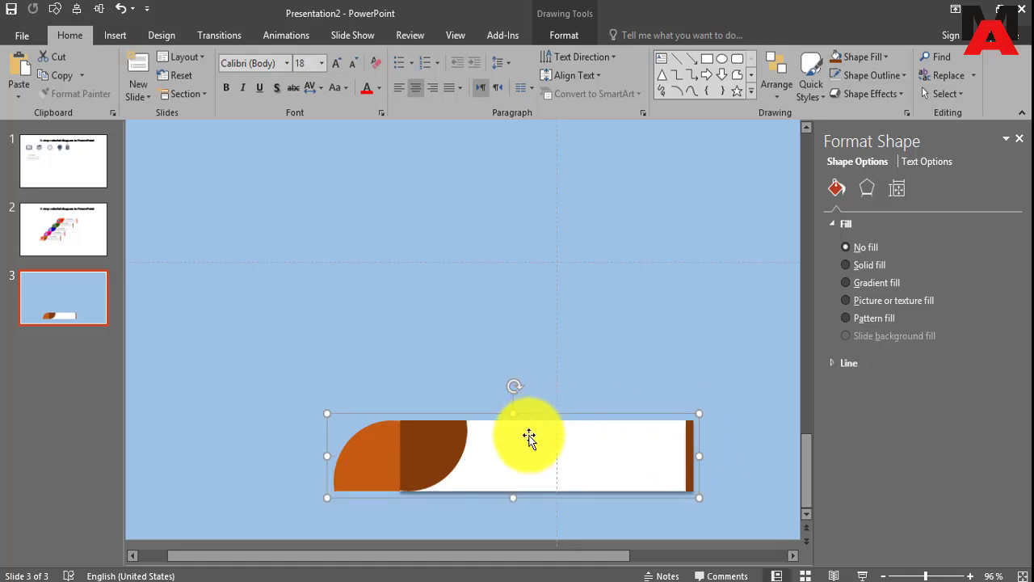
key("ctrl+shift+g")
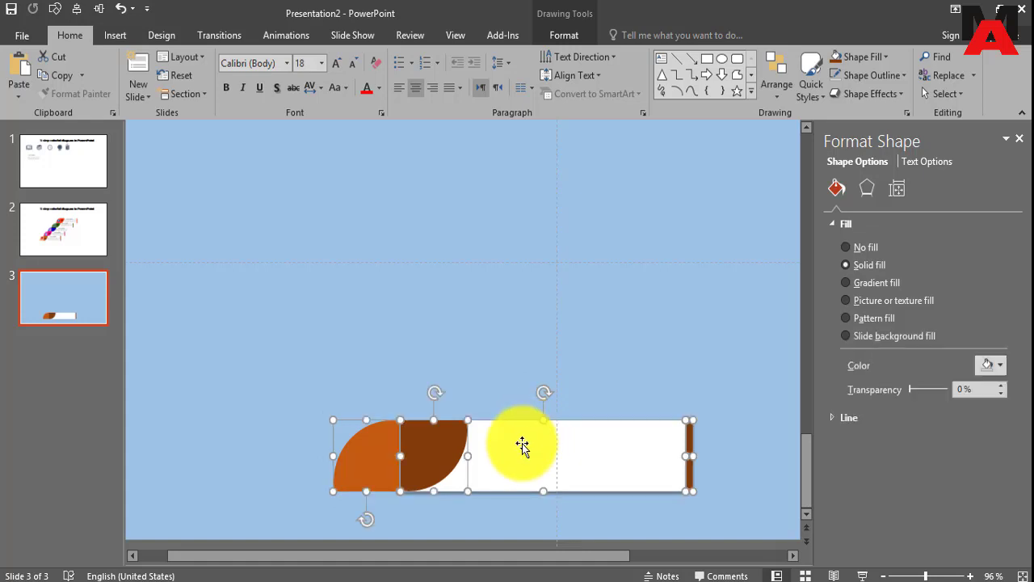
right_click(521, 444)
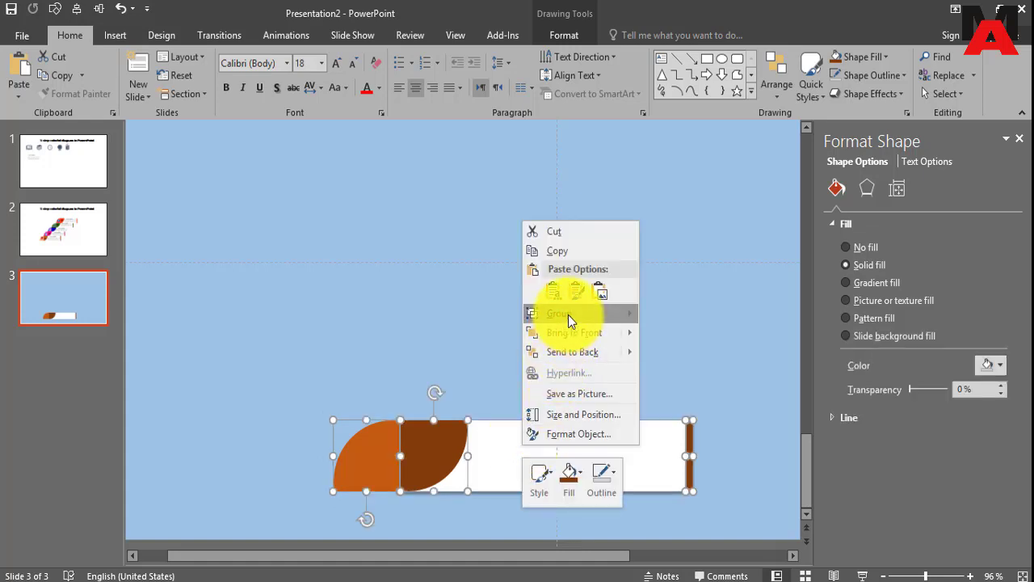
mouse_move(628, 318)
key("ctrl+g")
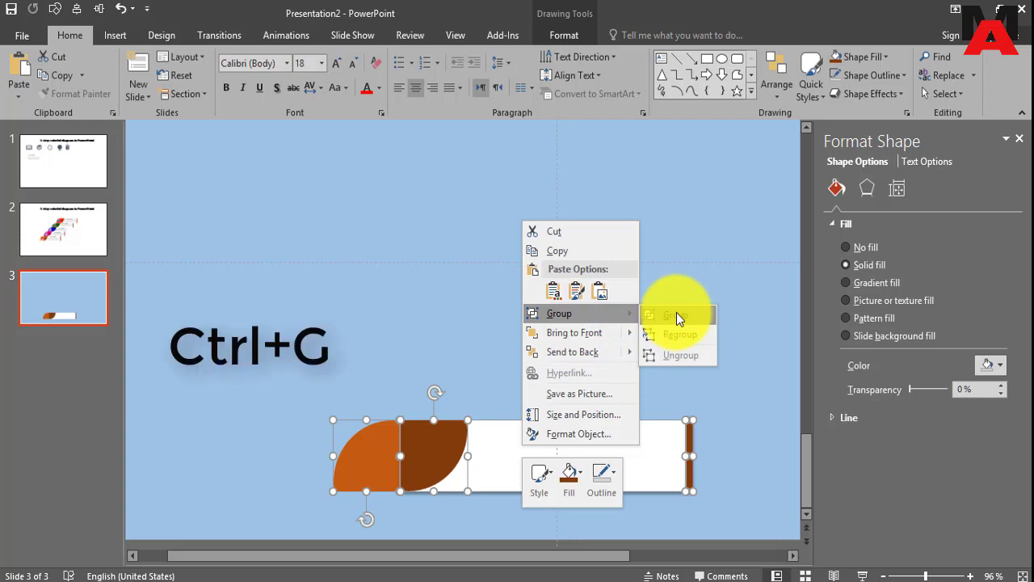
left_click(677, 319)
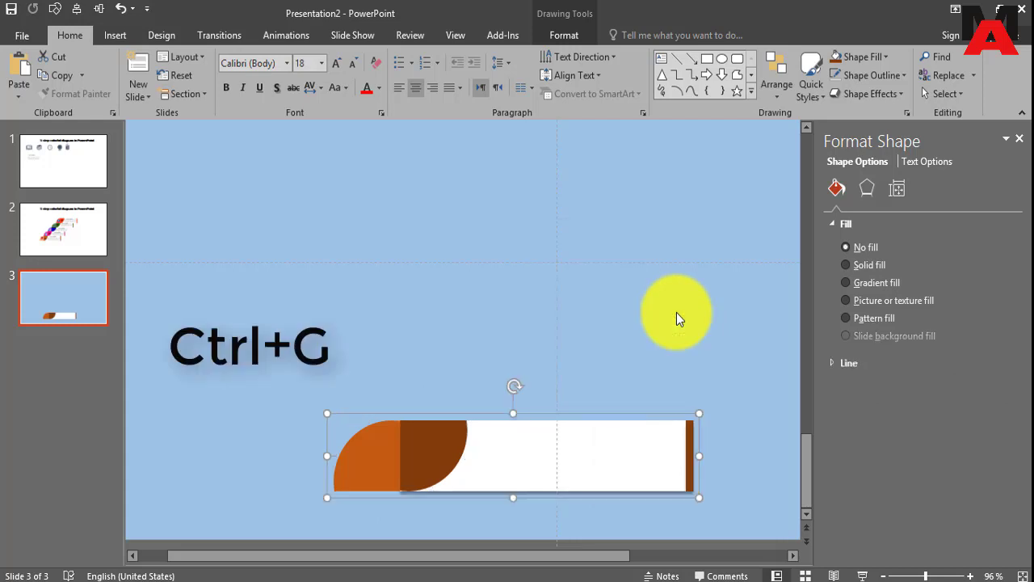
left_click(426, 354)
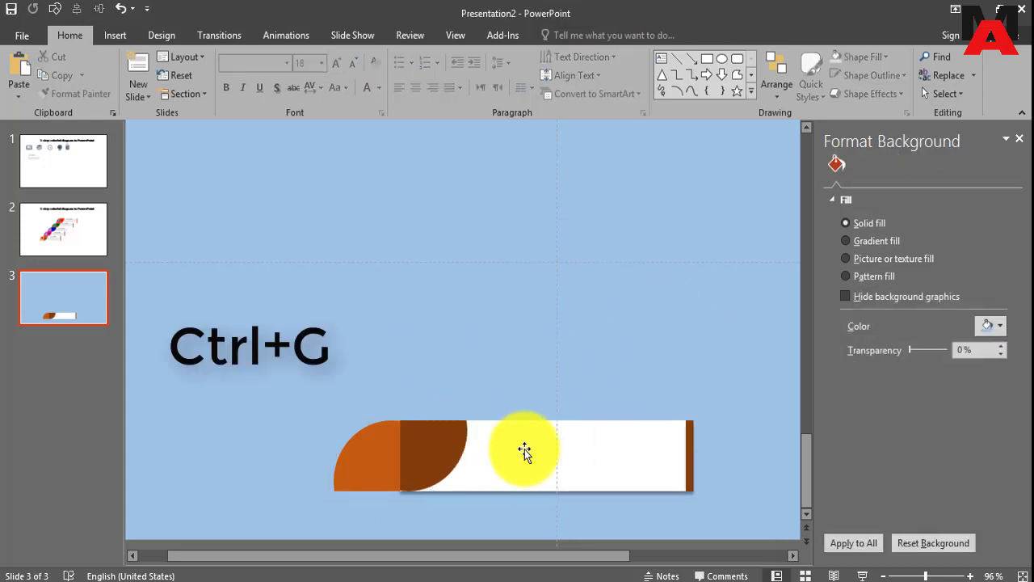
Move the grouped step to the lower left of the slide and start dragging a copy upward.
mouse_move(524, 451)
left_mouse_down()
mouse_move(472, 449)
mouse_move(444, 471)
left_mouse_up()
left_click(435, 395)
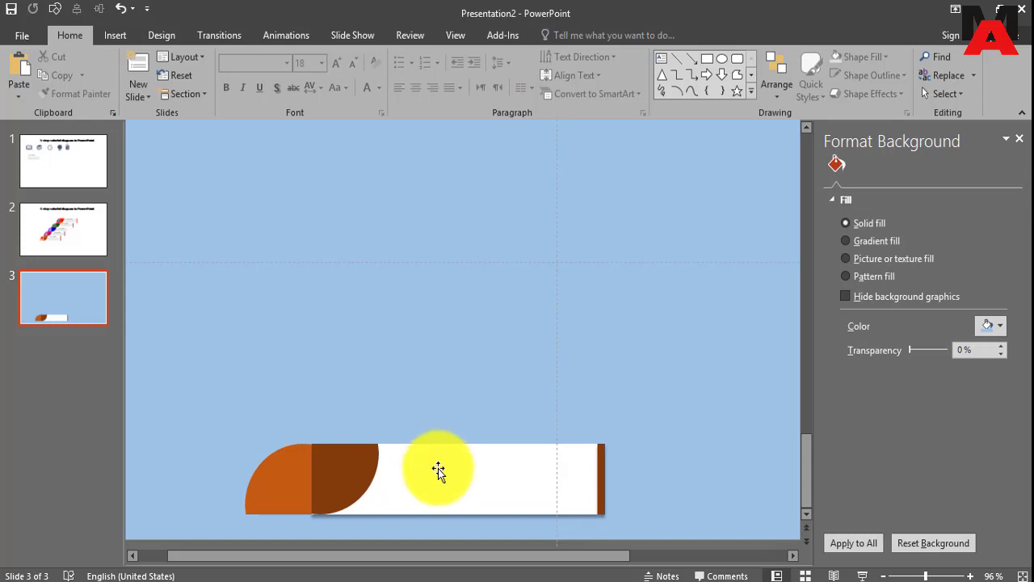
mouse_move(438, 468)
left_mouse_down()
mouse_move(461, 383)
mouse_move(505, 397)
left_mouse_up()
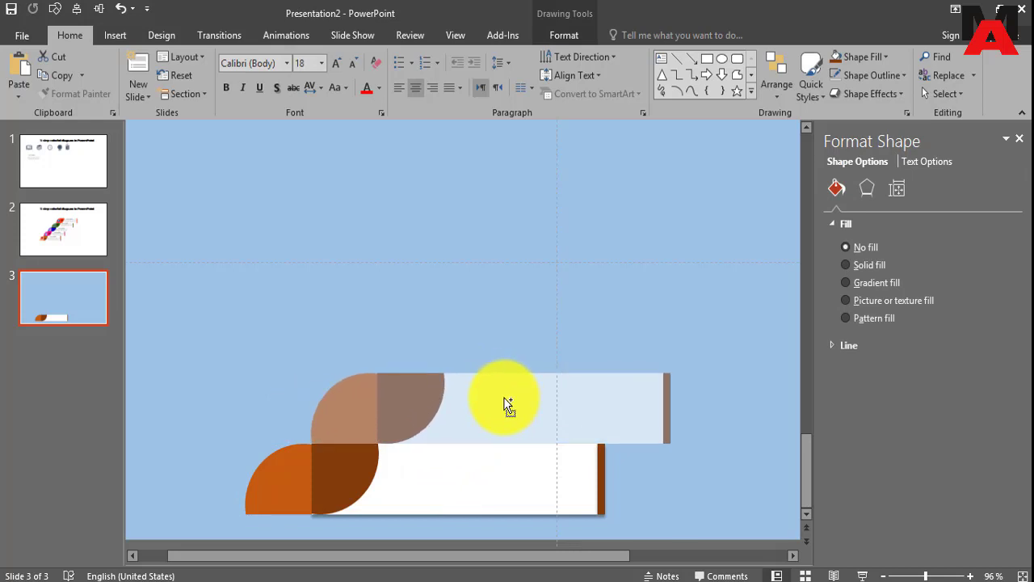
Place copies of the step diagonally up and to the right to form five steps, then zoom out.
mouse_move(505, 396)
left_mouse_down()
mouse_move(567, 320)
mouse_move(575, 327)
left_mouse_up()
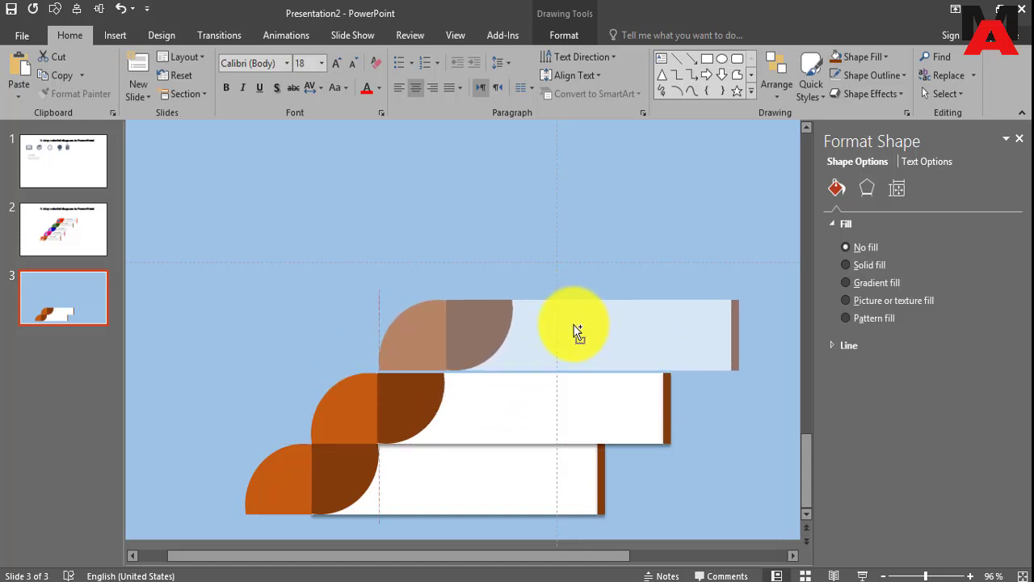
left_click_drag(575, 329, 636, 261)
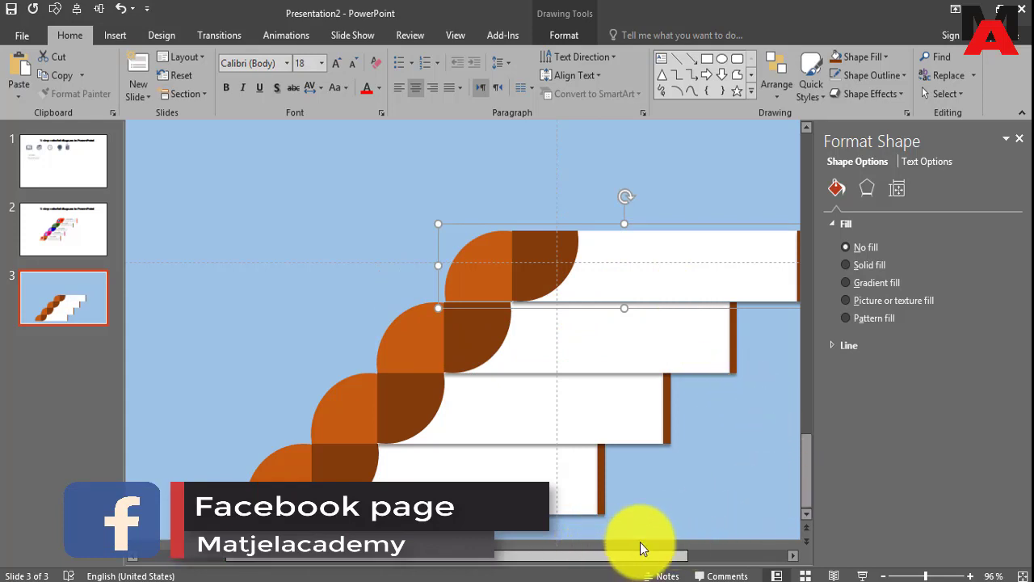
scroll(640, 549, "right", 3)
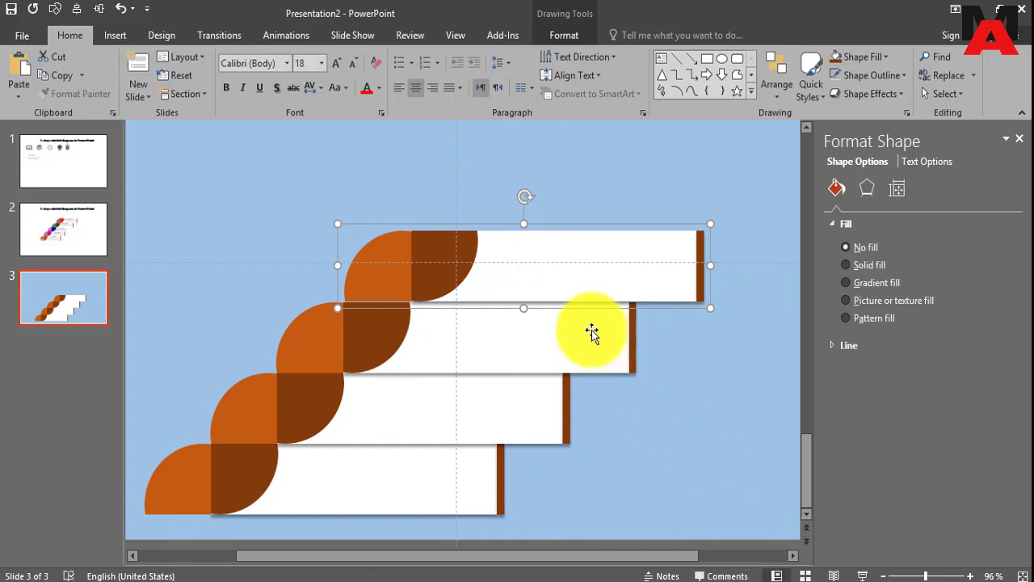
mouse_move(524, 281)
left_mouse_down()
mouse_move(569, 209)
mouse_move(592, 210)
left_mouse_up()
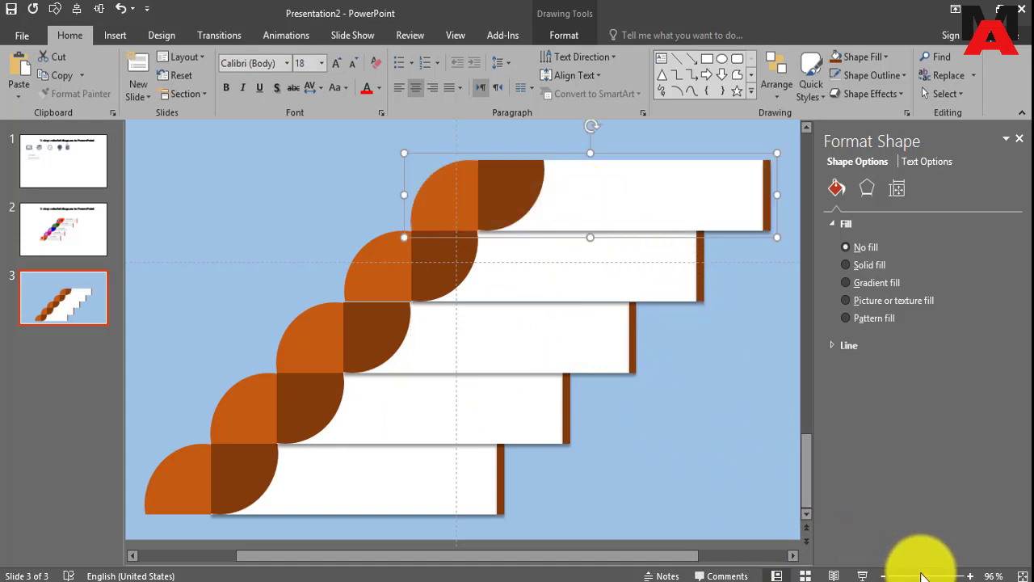
left_click_drag(923, 575, 918, 577)
left_click(696, 472)
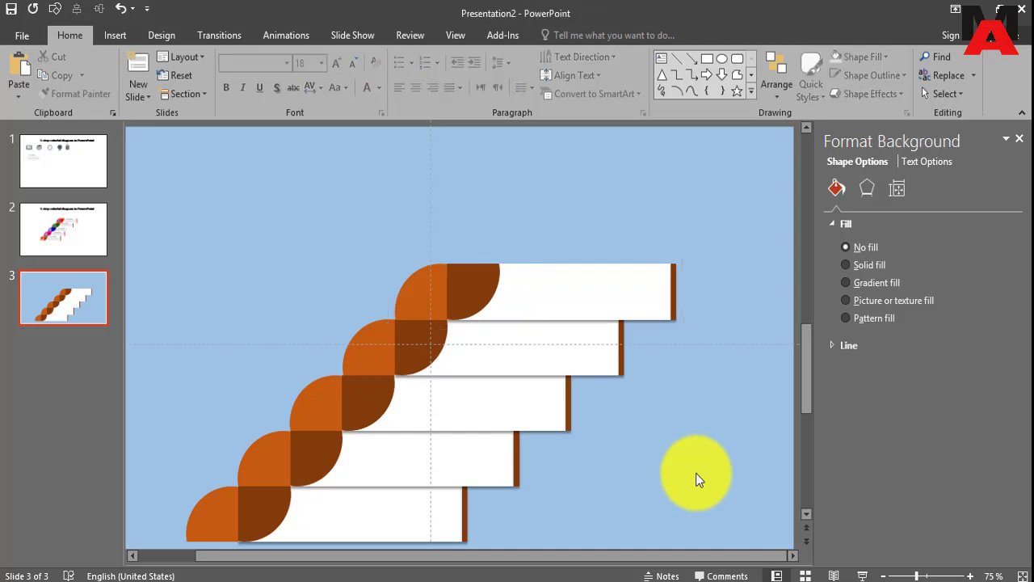
Select all five step groups and shift the staircase up and slightly right together.
left_click_drag(805, 356, 801, 449)
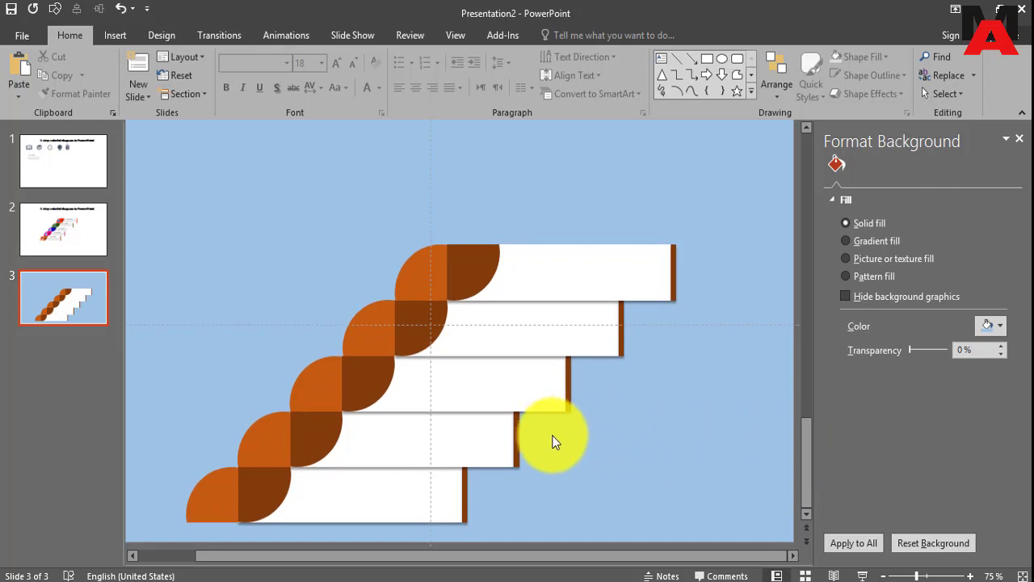
left_click(406, 502)
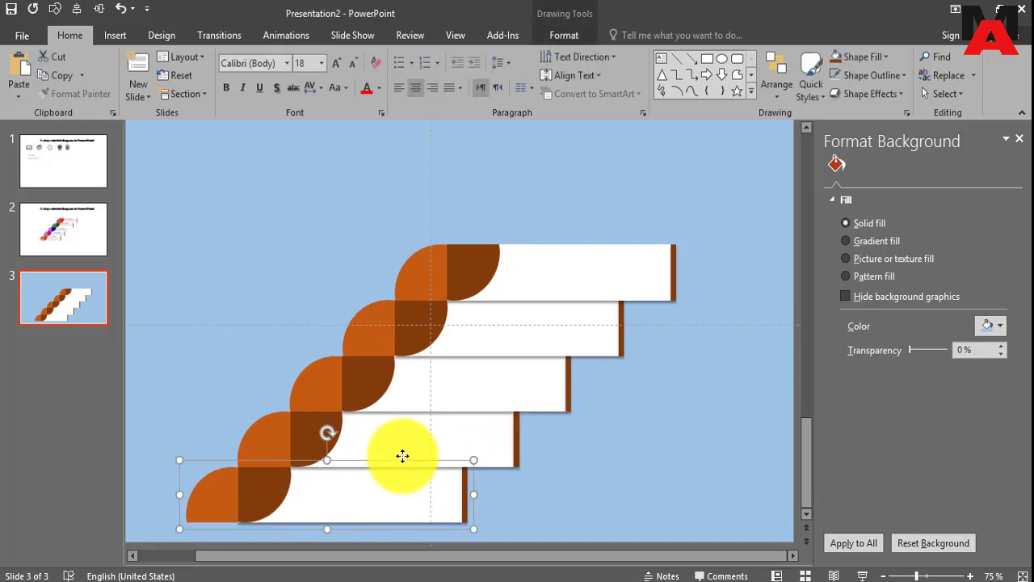
left_click(428, 424, "shift")
left_click(460, 380, "shift")
left_click(493, 325, "shift")
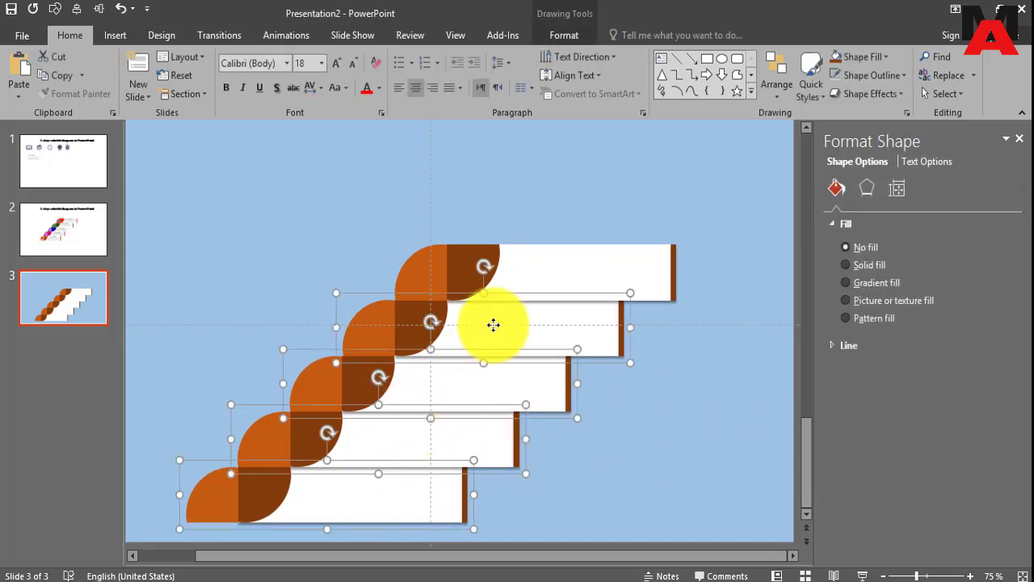
left_click(529, 274, "shift")
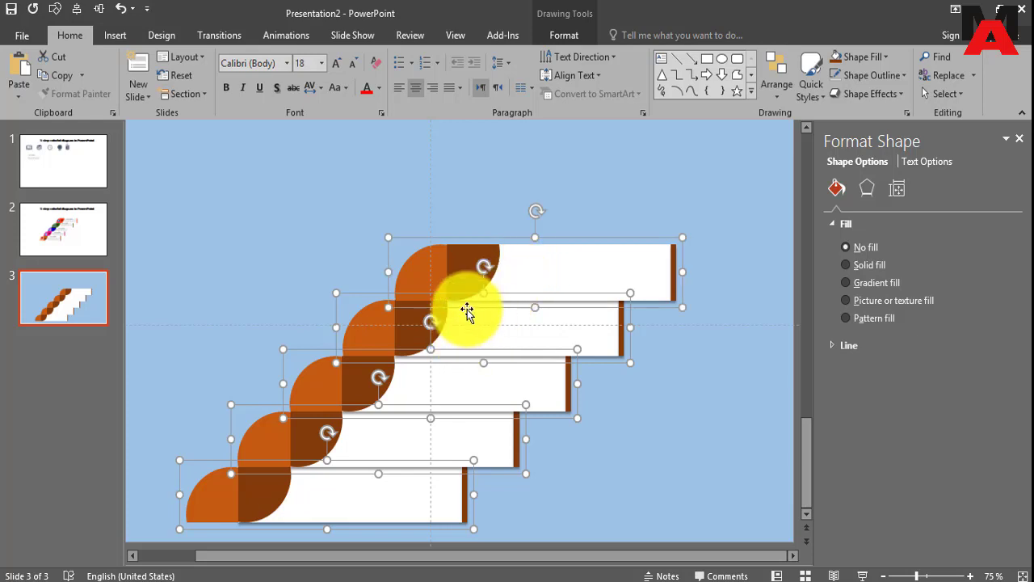
left_click_drag(472, 300, 482, 227)
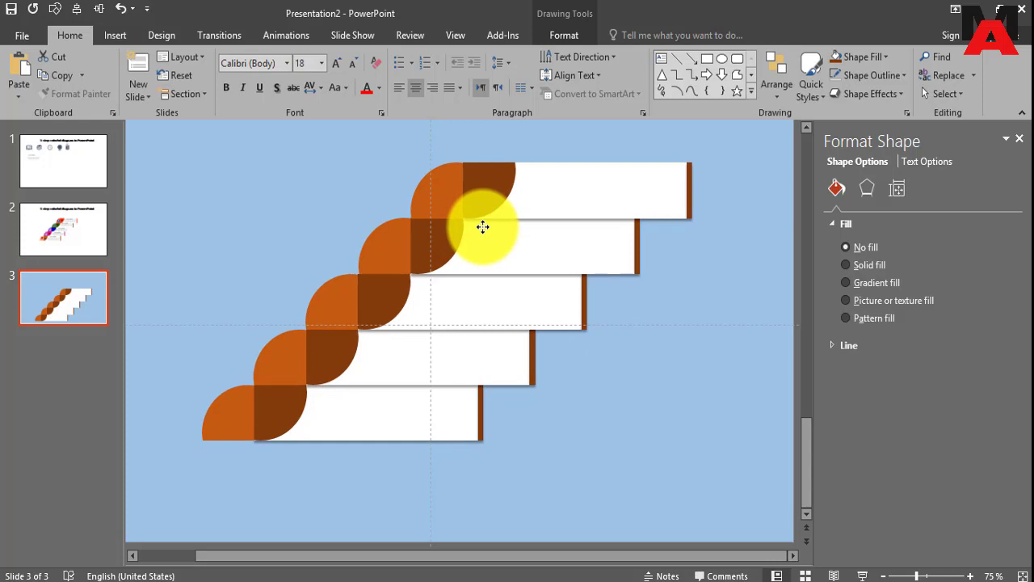
left_click_drag(482, 227, 483, 228)
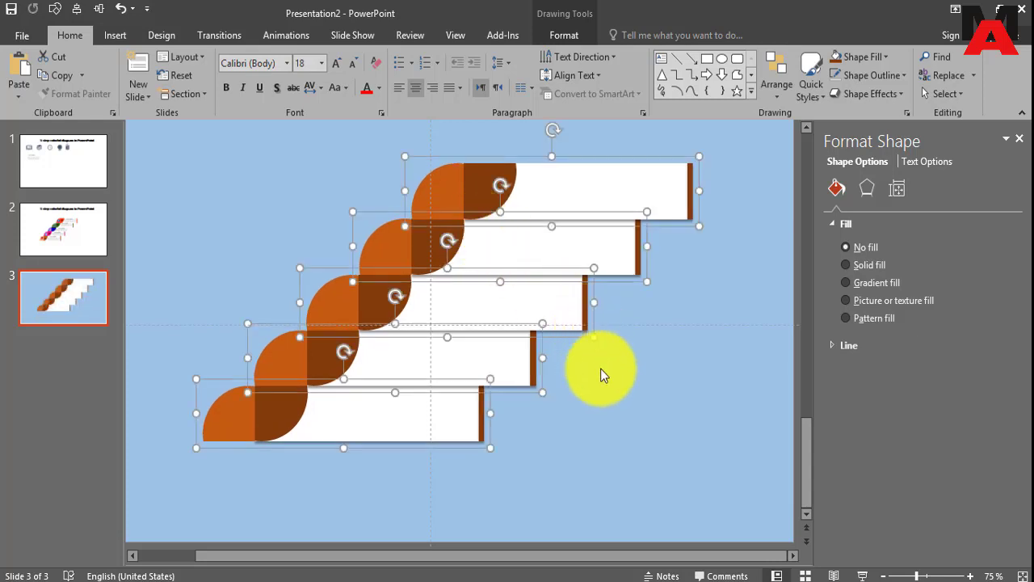
left_click(610, 403)
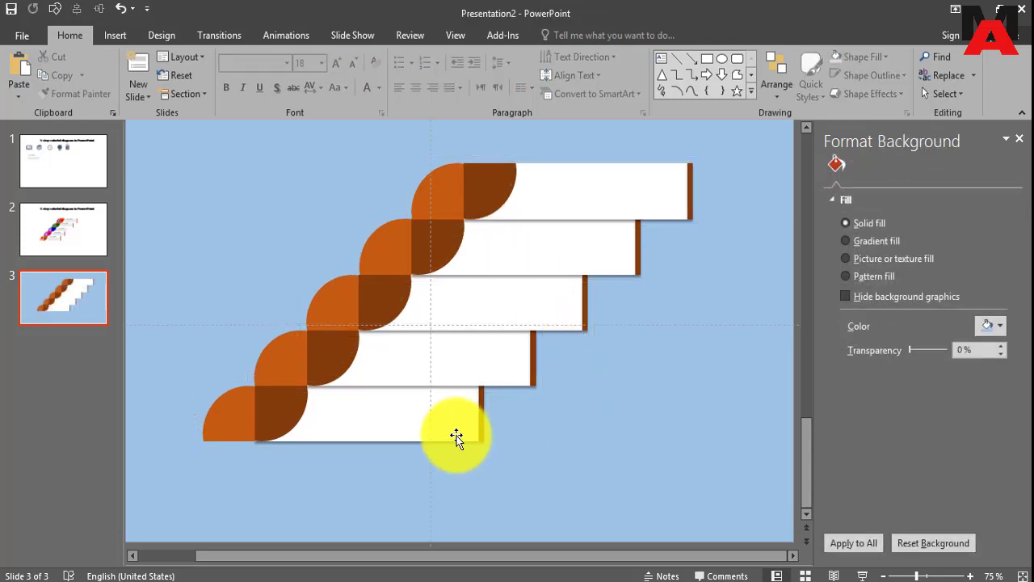
Fill the fourth step's right half-circle with standard red.
left_click(293, 361)
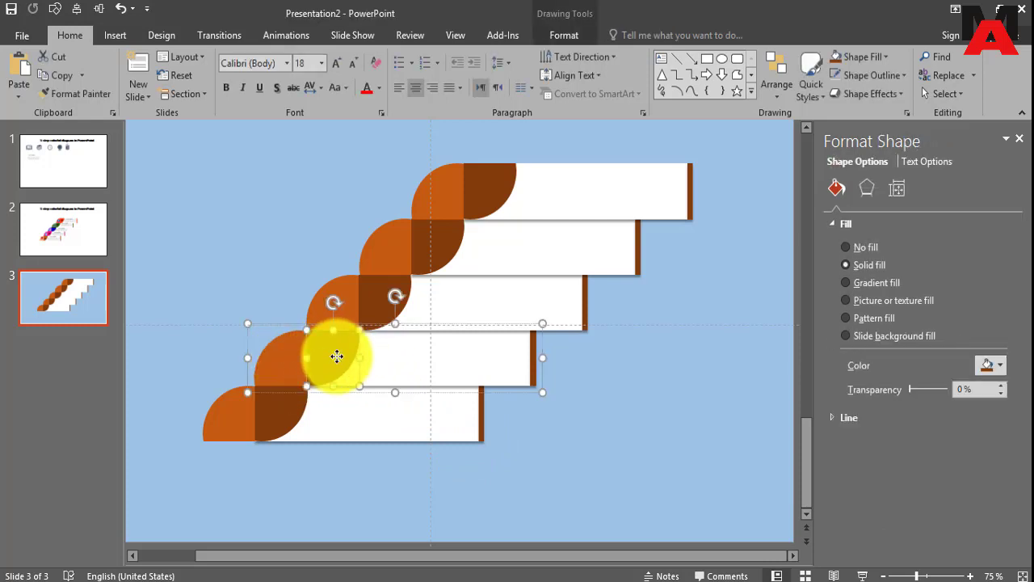
left_click(875, 58)
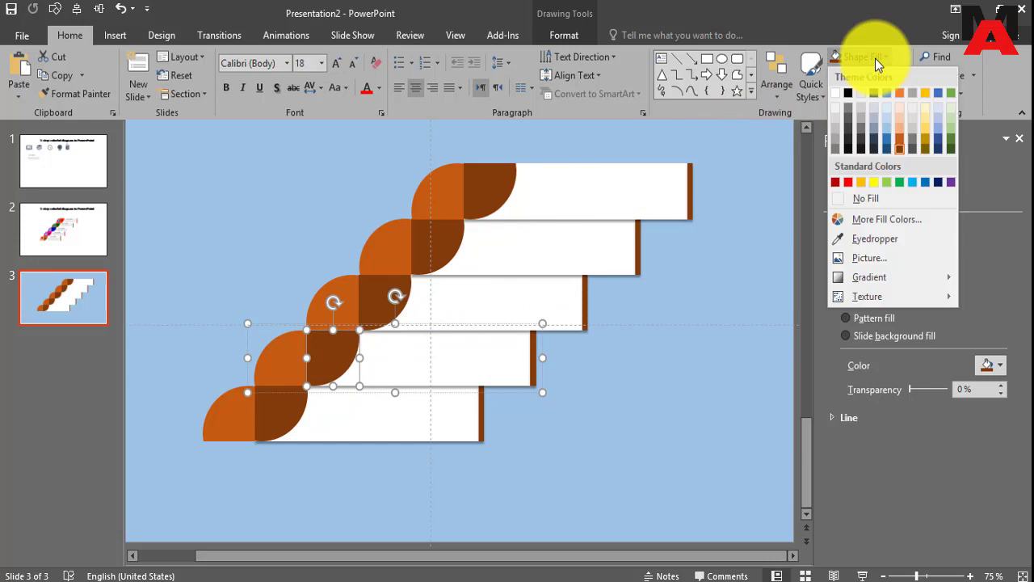
left_click(863, 216)
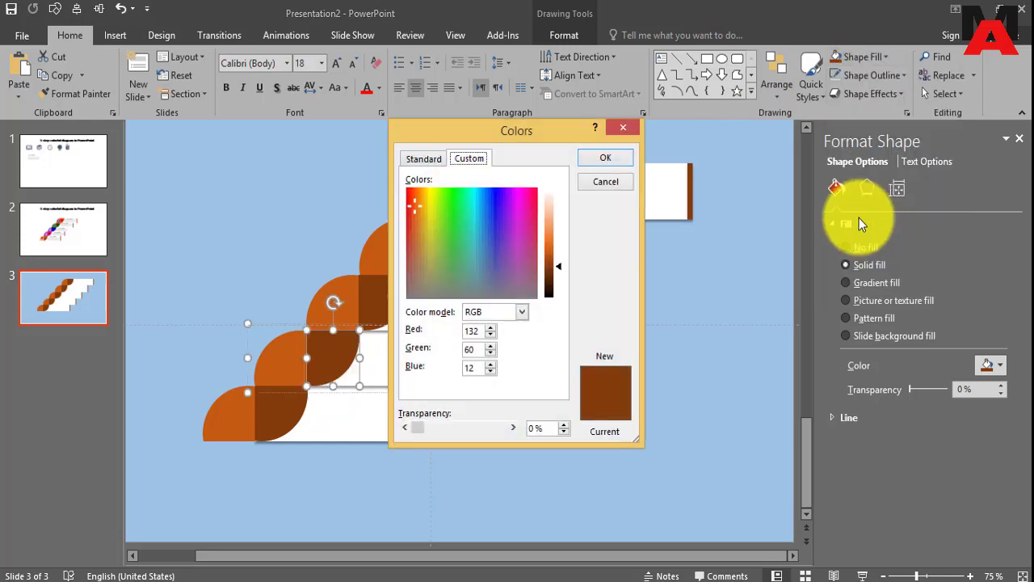
left_click(421, 160)
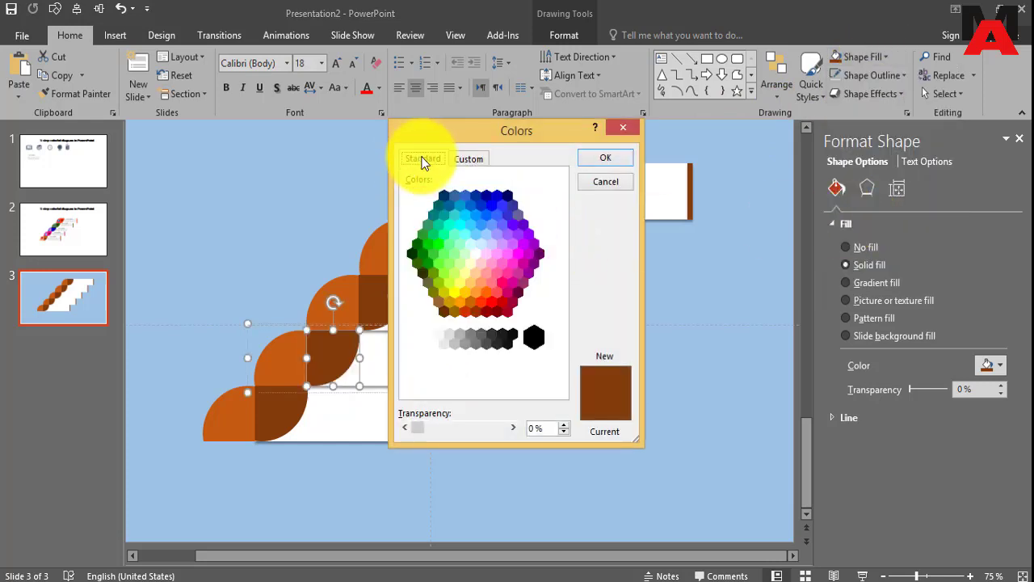
left_click(490, 303)
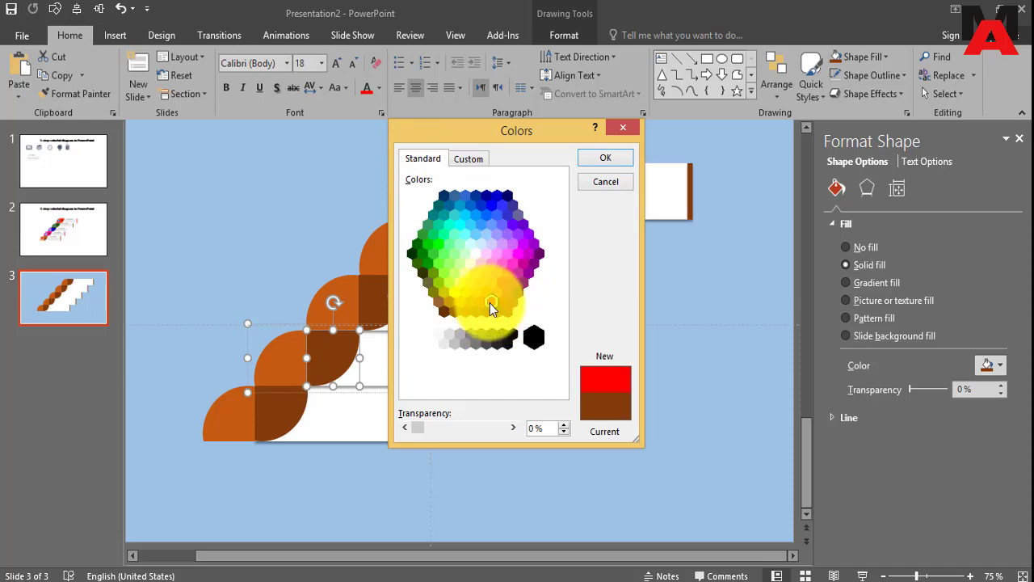
left_click(599, 158)
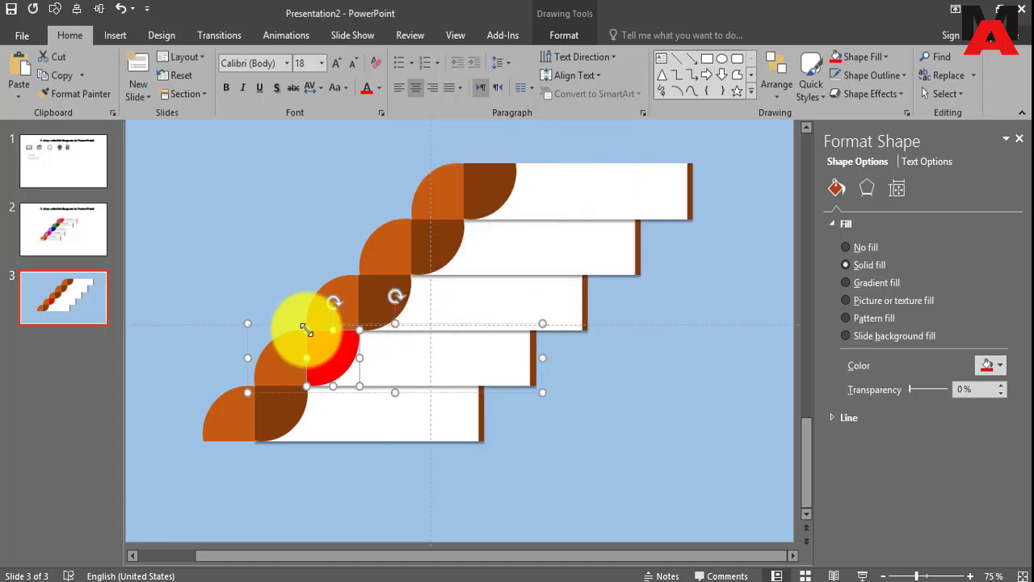
Fill the fourth step's left half-circle a lighter pinkish red from the standard palette.
left_click(277, 365)
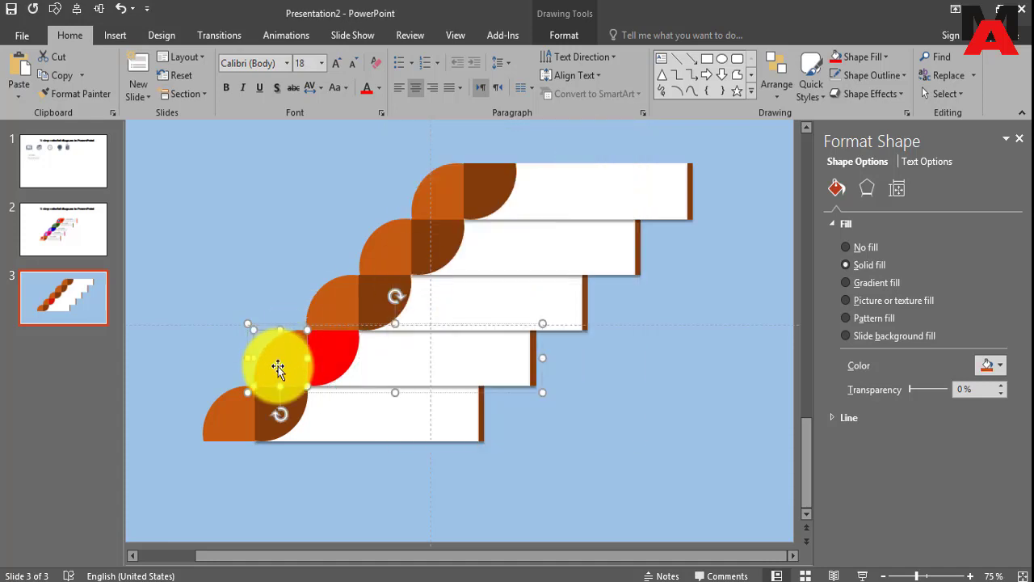
left_click(884, 57)
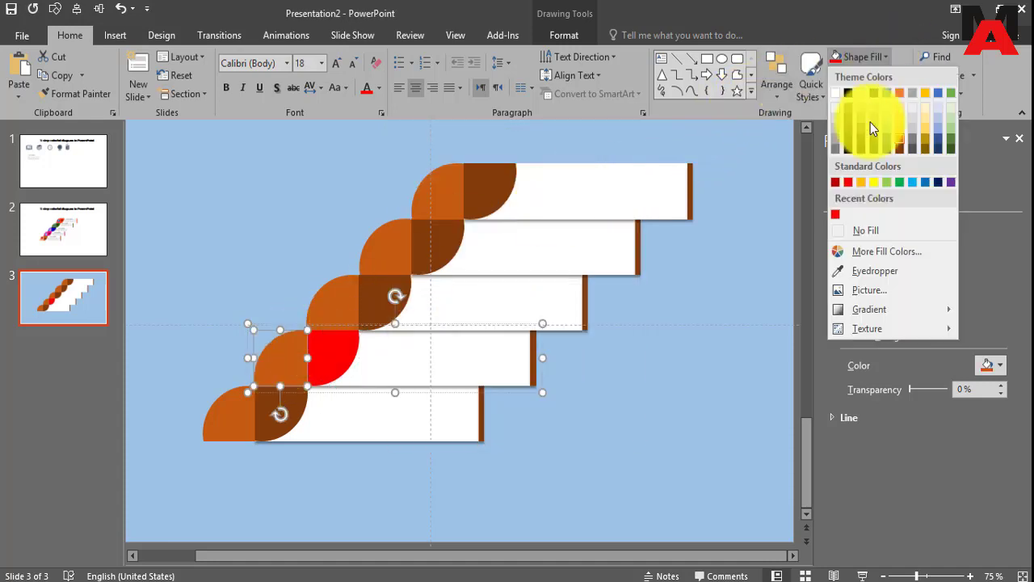
left_click(848, 250)
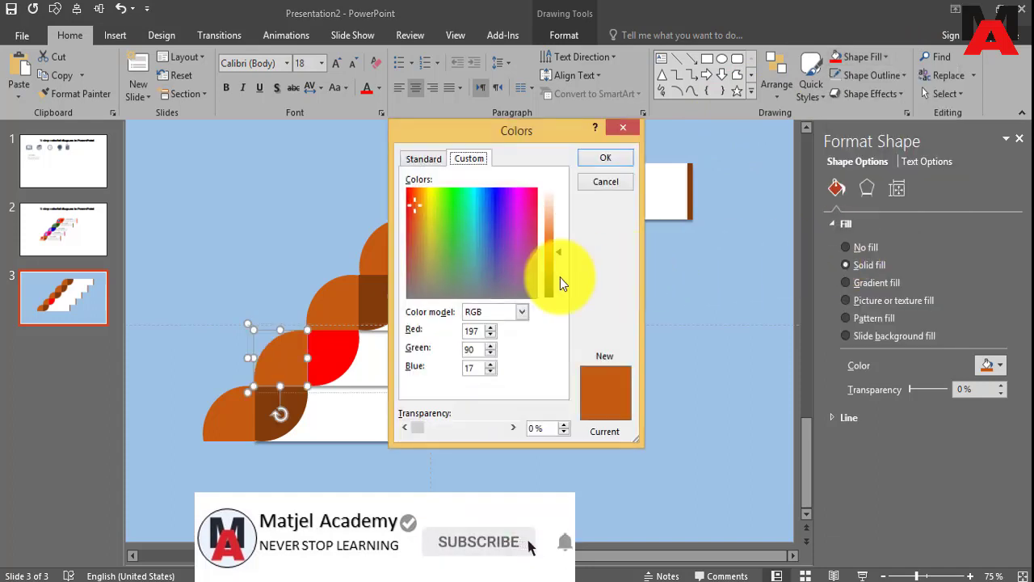
left_click(416, 158)
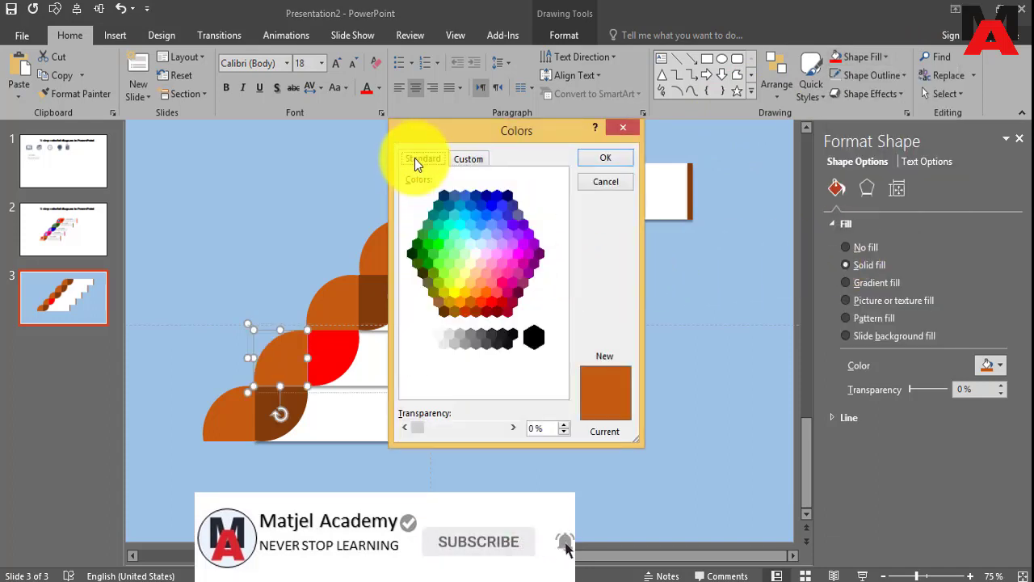
left_click(496, 292)
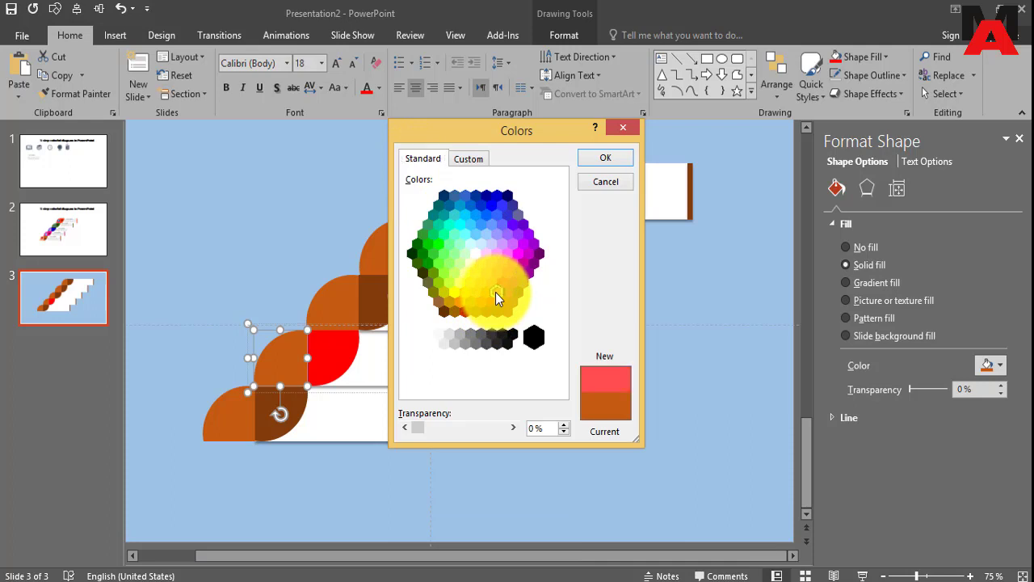
left_click(593, 157)
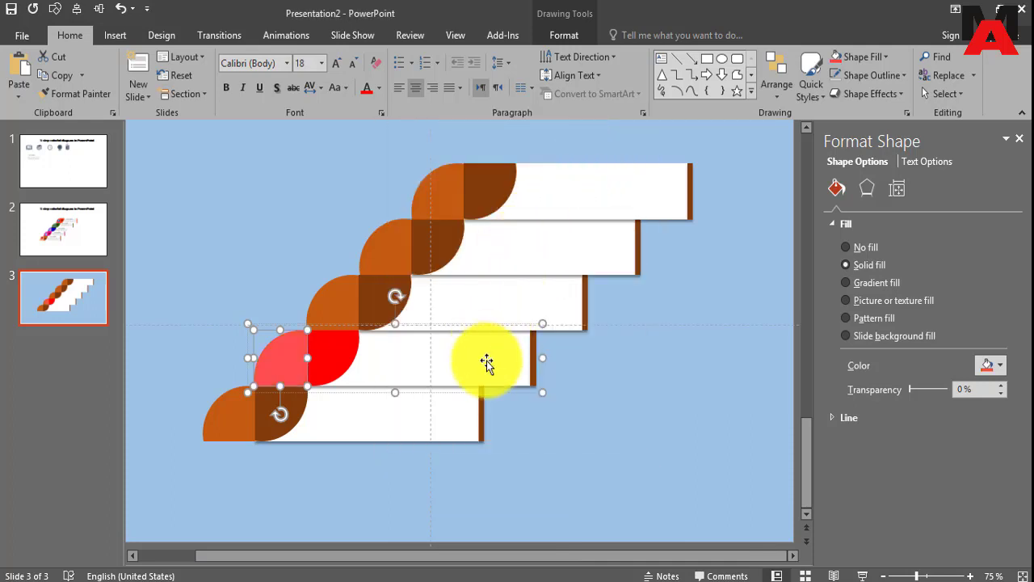
left_click(565, 400)
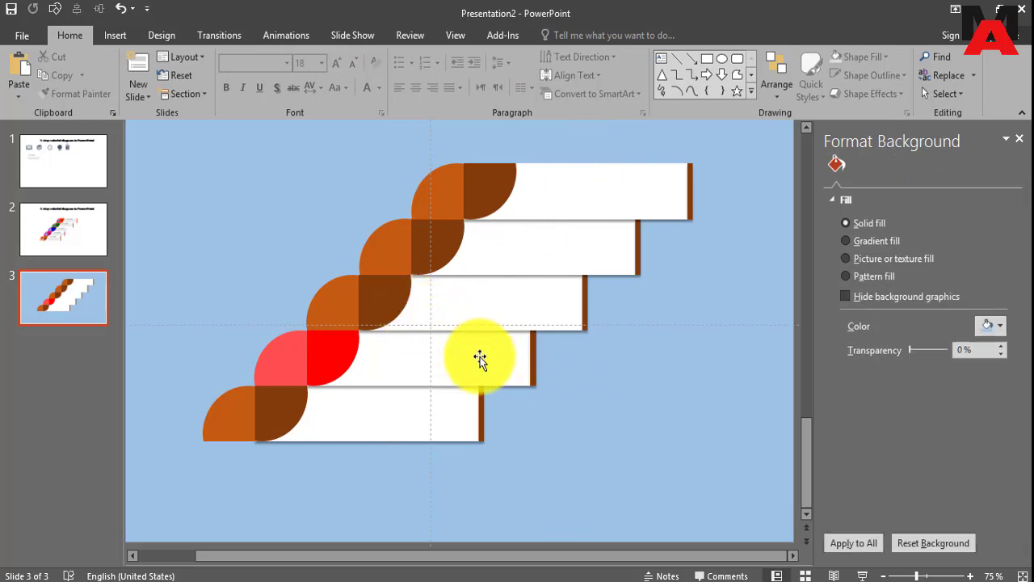
left_click(533, 348)
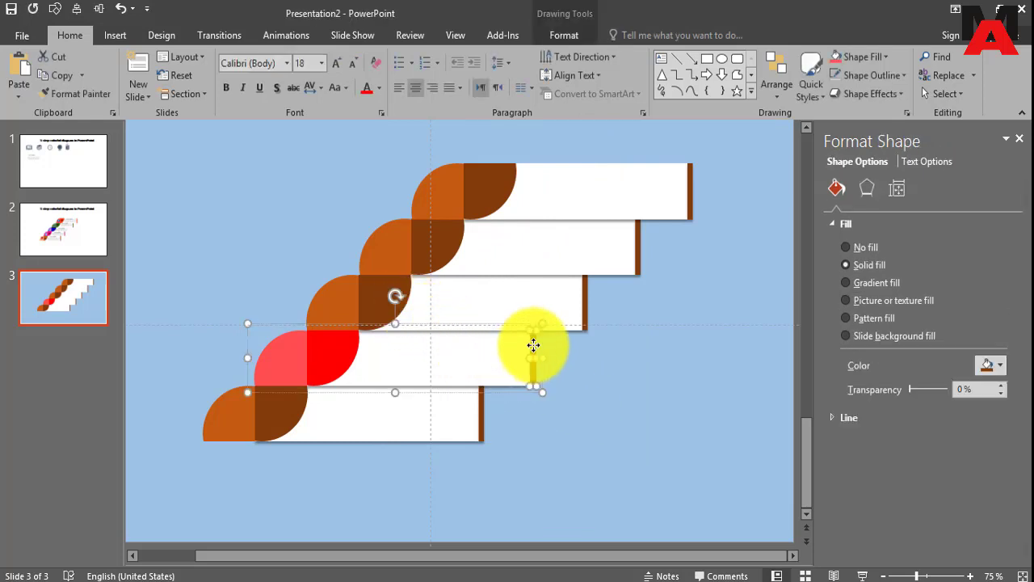
Fill the fourth bar's end strip red.
left_click(882, 56)
left_click(848, 181)
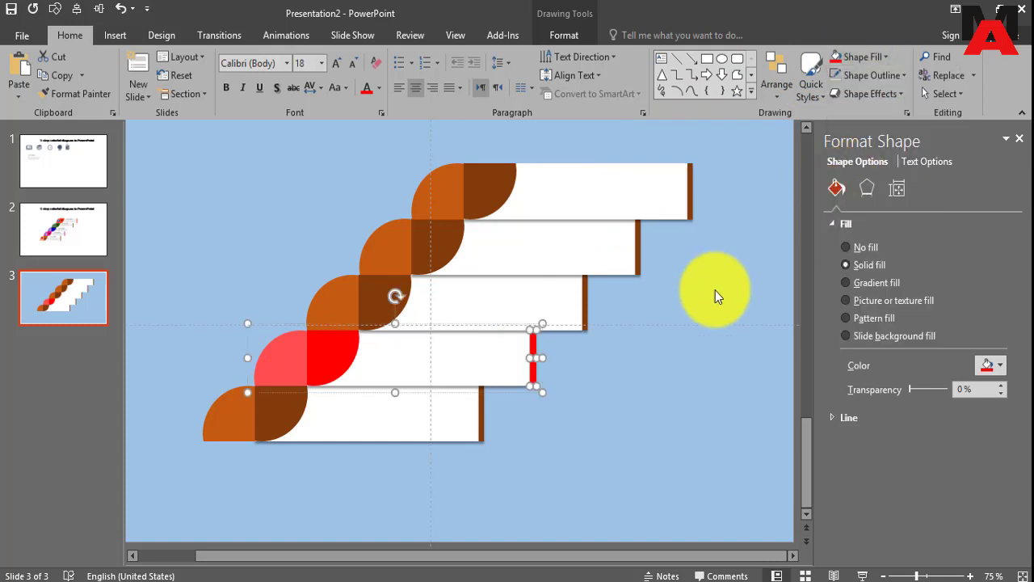
left_click(659, 368)
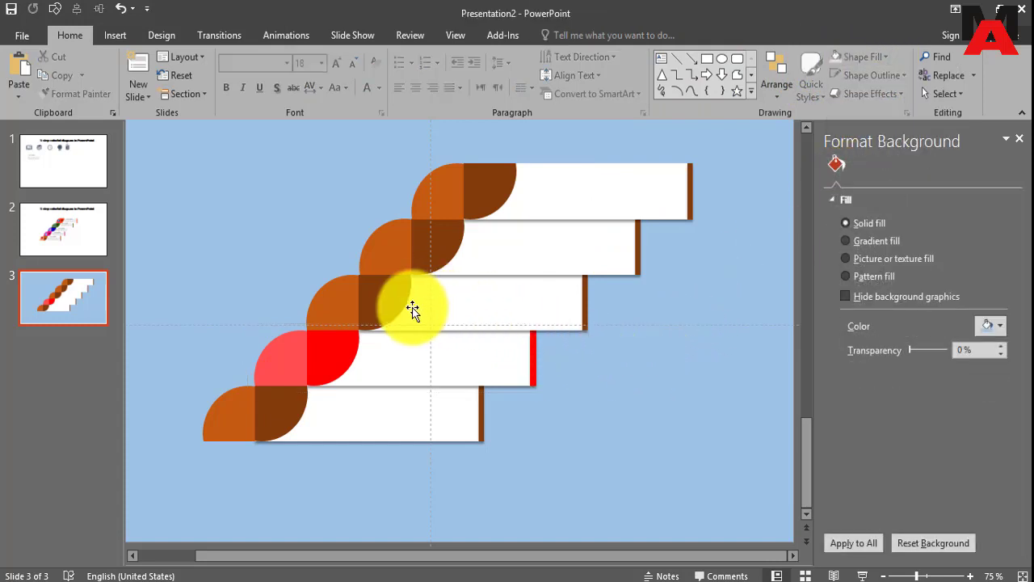
Fill the third step's right half-circle dark green from the standard palette.
left_click(376, 303)
left_click(378, 302, "shift")
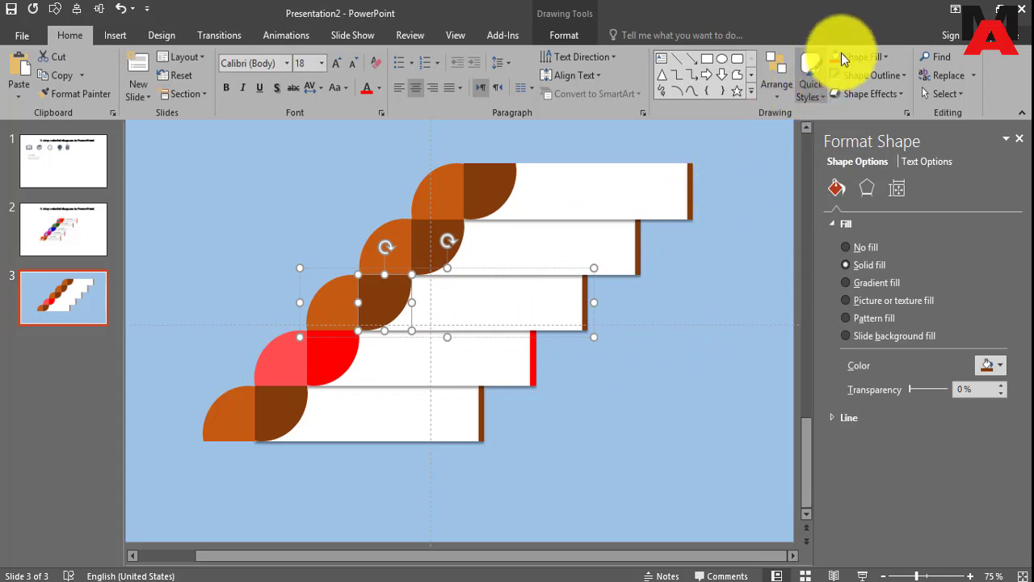
left_click(875, 54)
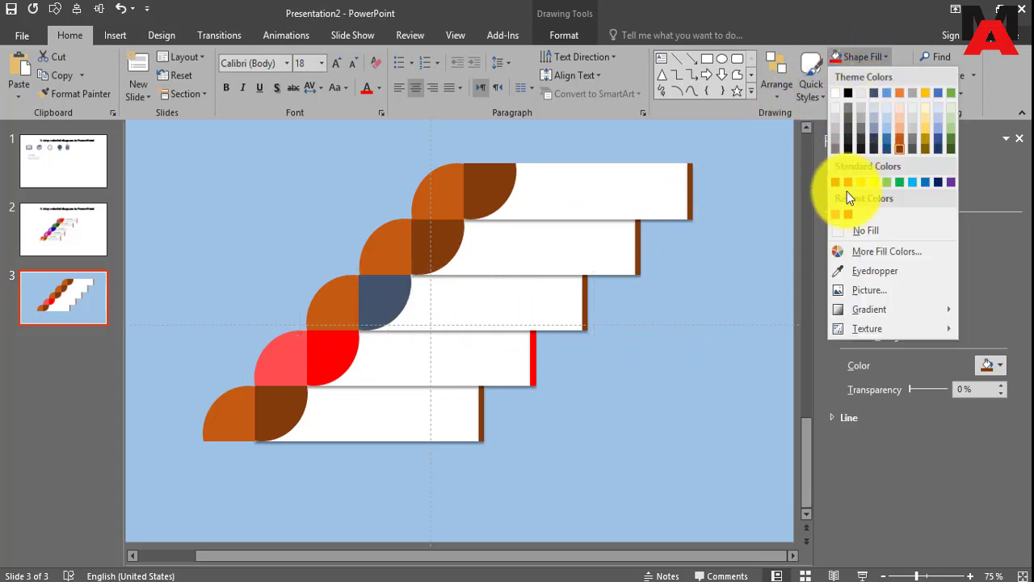
left_click(845, 251)
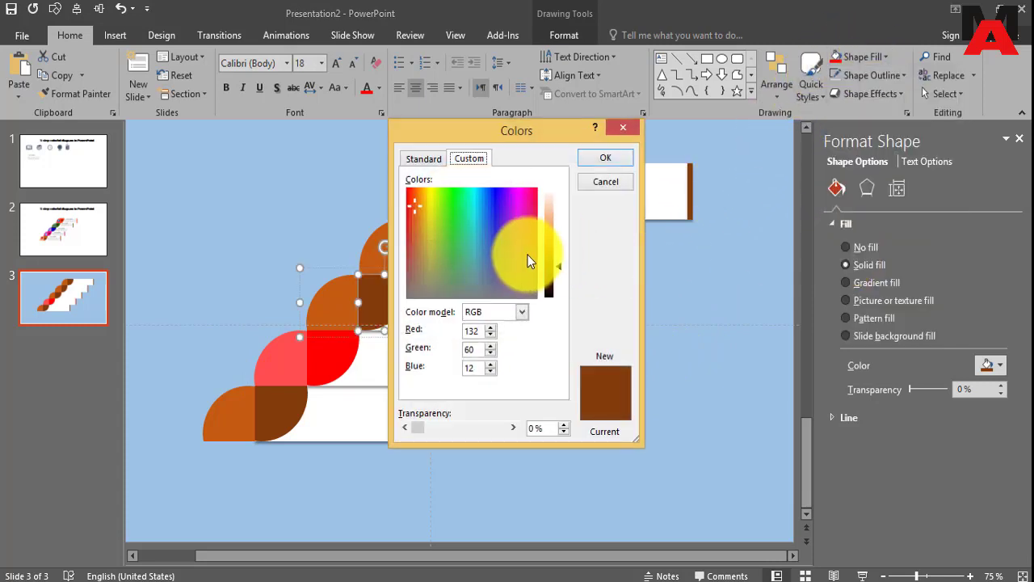
left_click(422, 158)
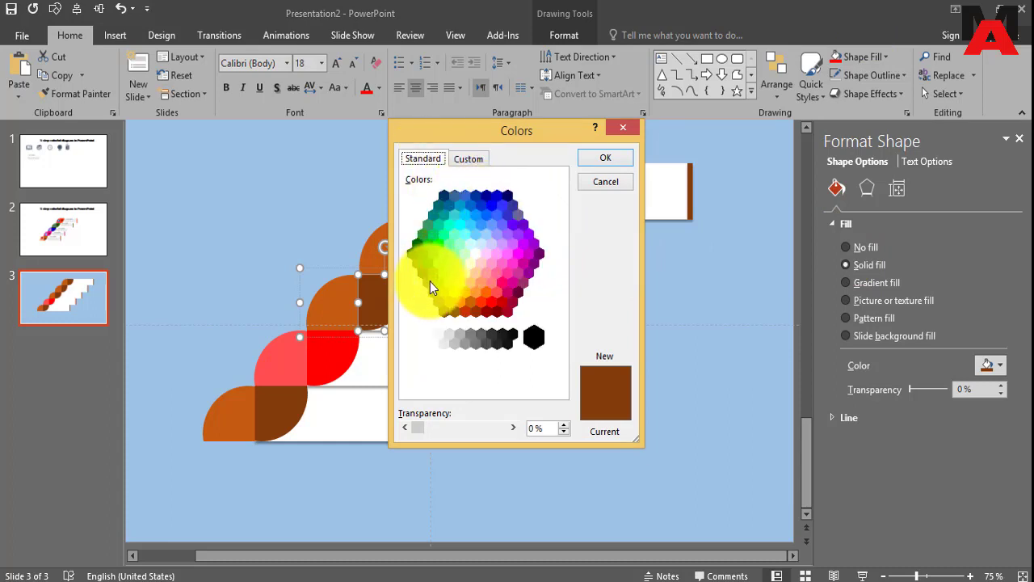
left_click(416, 244)
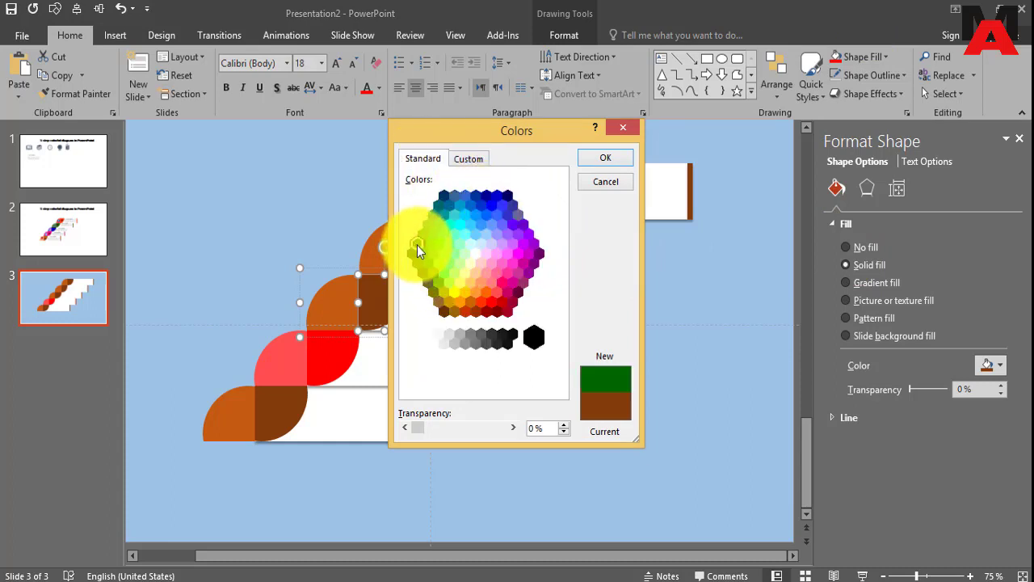
left_click(598, 157)
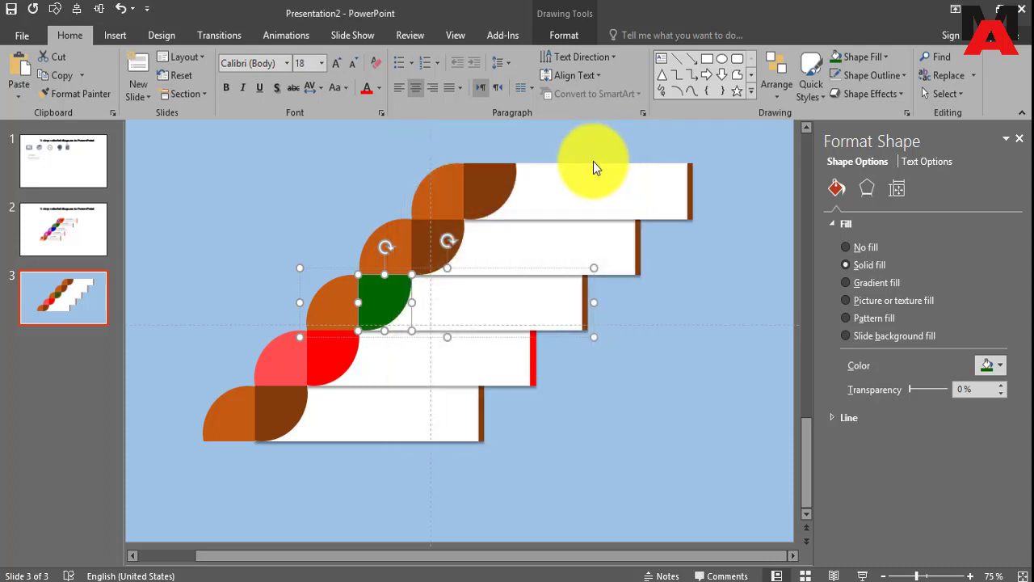
Fill the third step's left half-circle a lighter green and its end strip dark green.
left_click(344, 297)
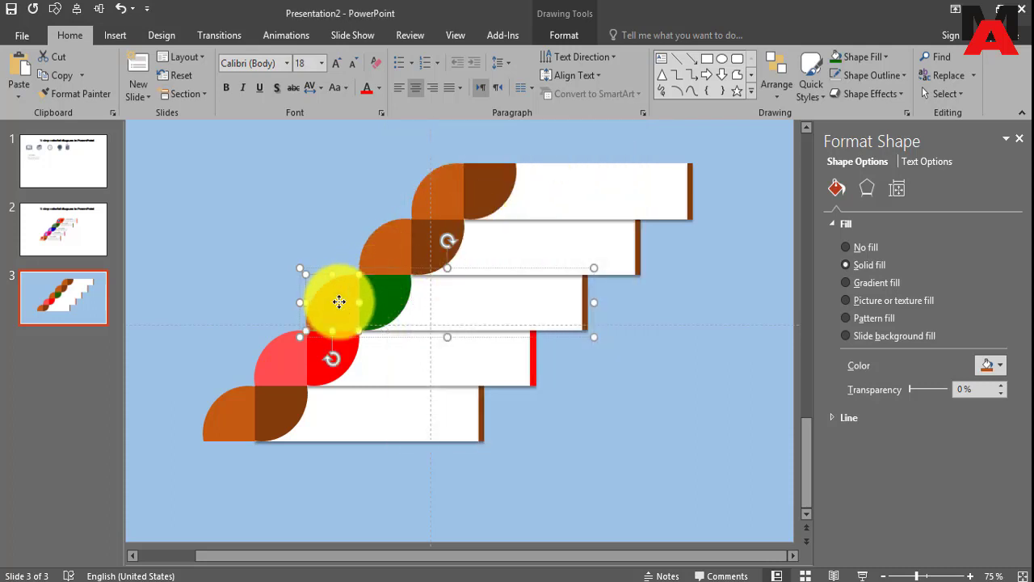
left_click(886, 60)
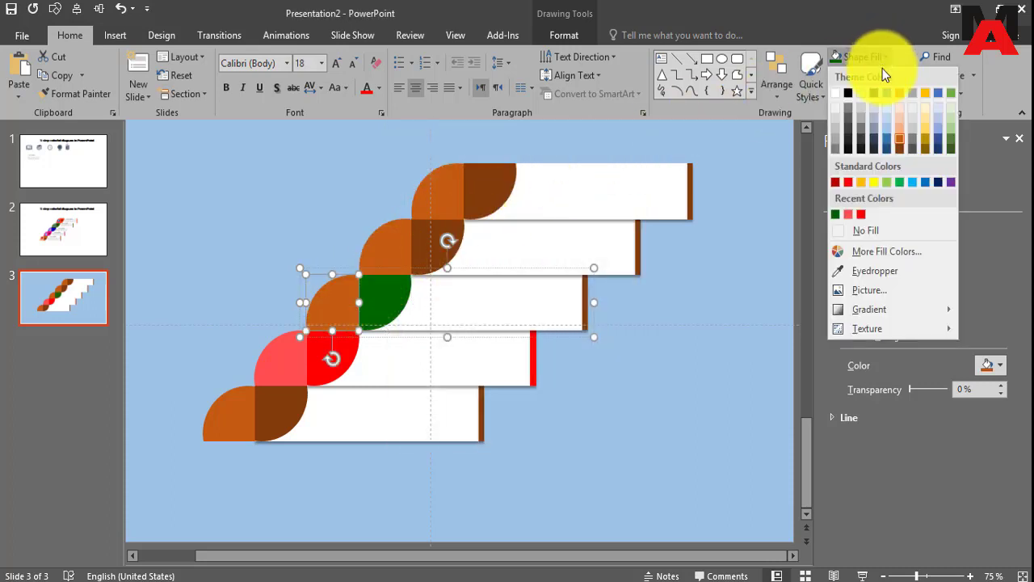
left_click(947, 138)
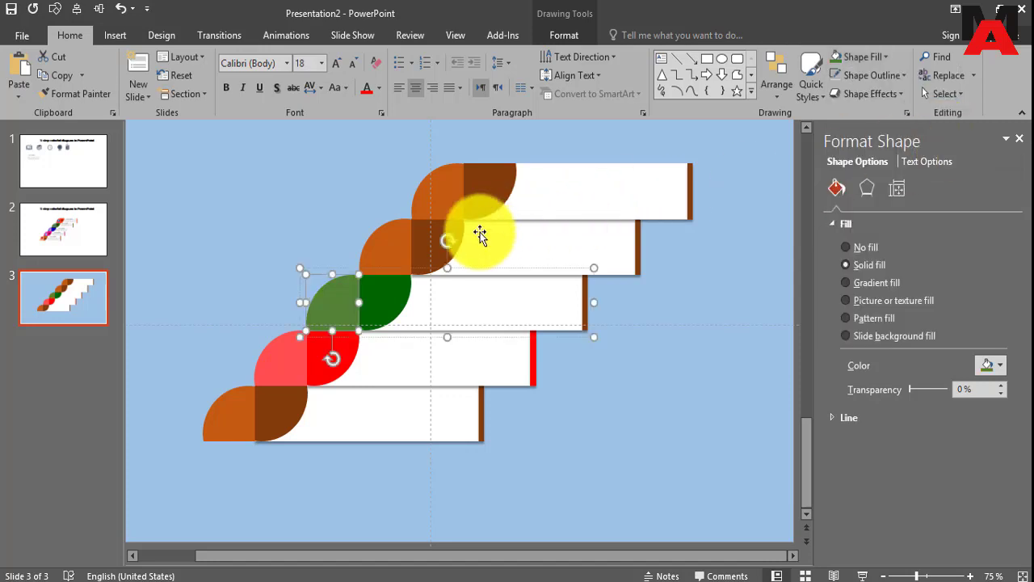
left_click(584, 294)
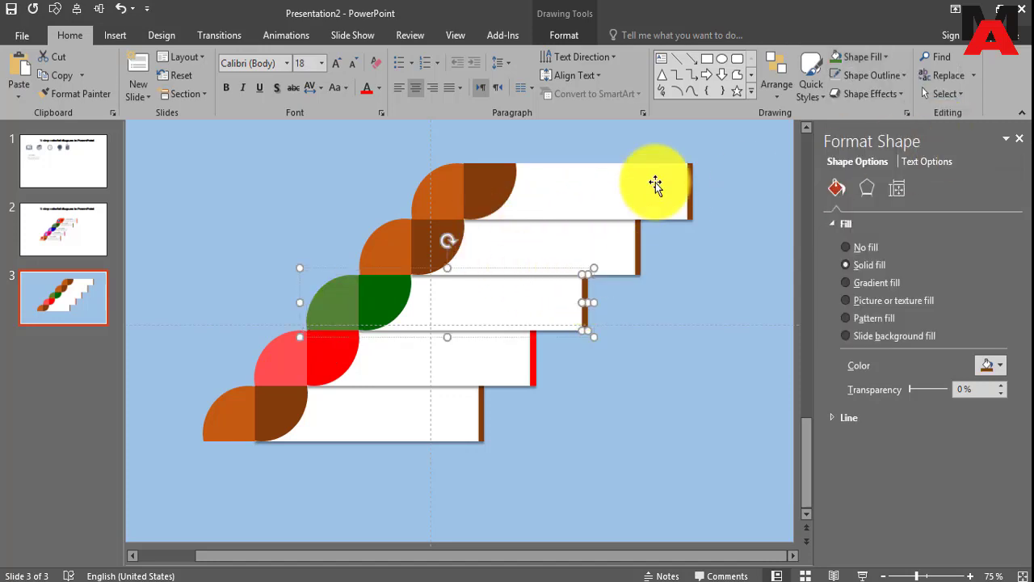
left_click(879, 60)
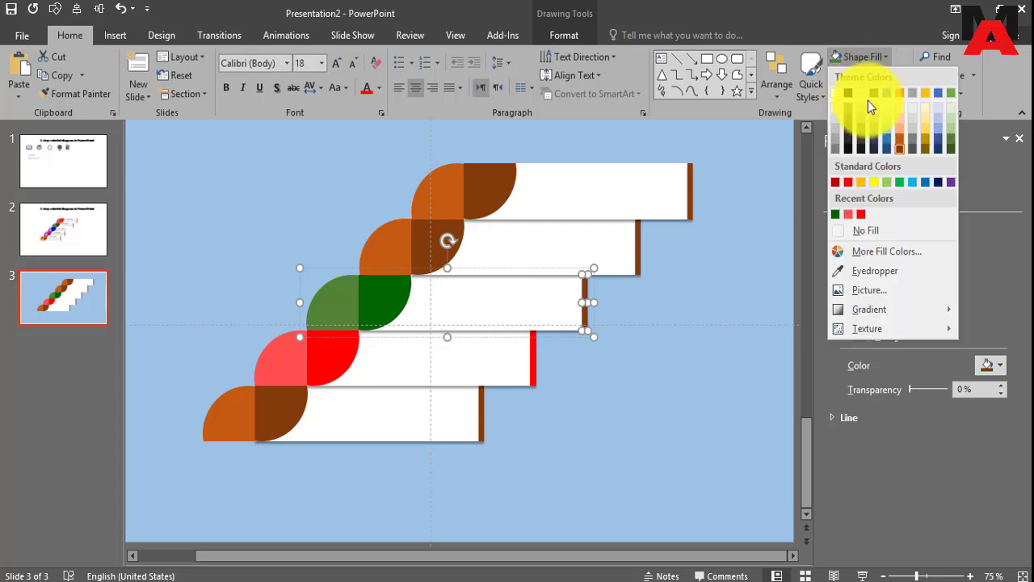
left_click(834, 210)
left_click(698, 281)
left_click(453, 234)
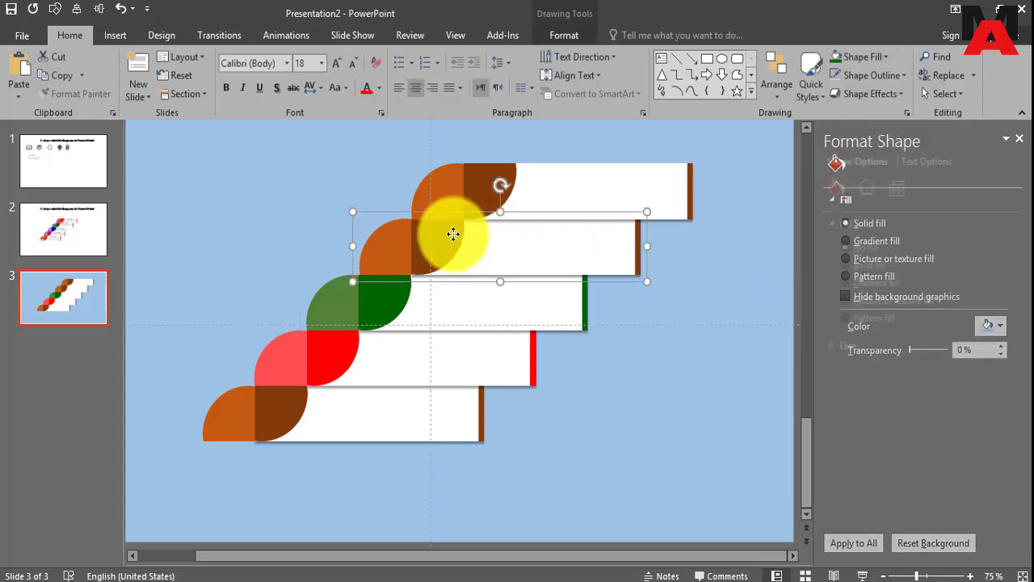
left_click(453, 234)
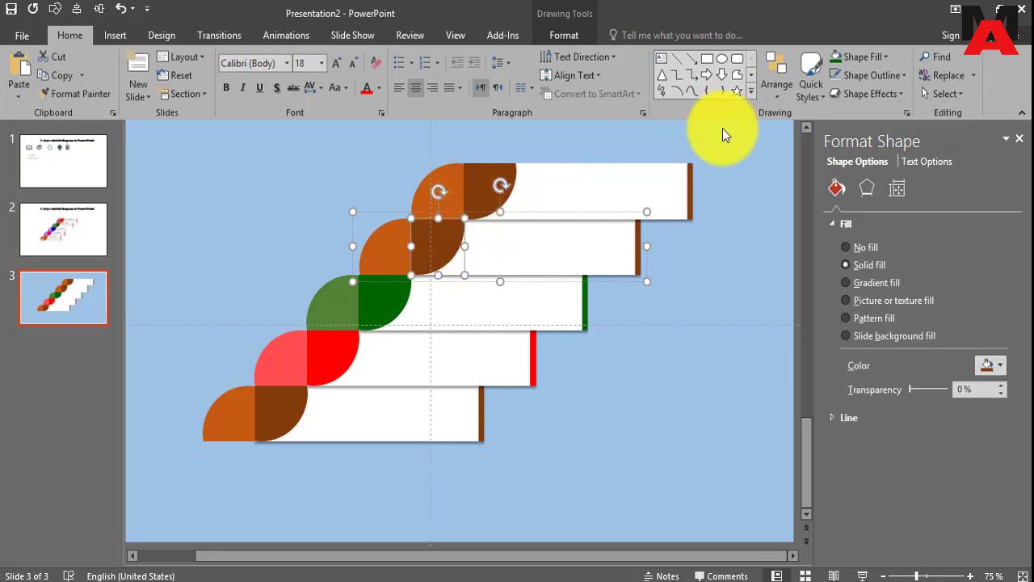
Fill the second step's outer half-circle medium blue.
left_click(885, 58)
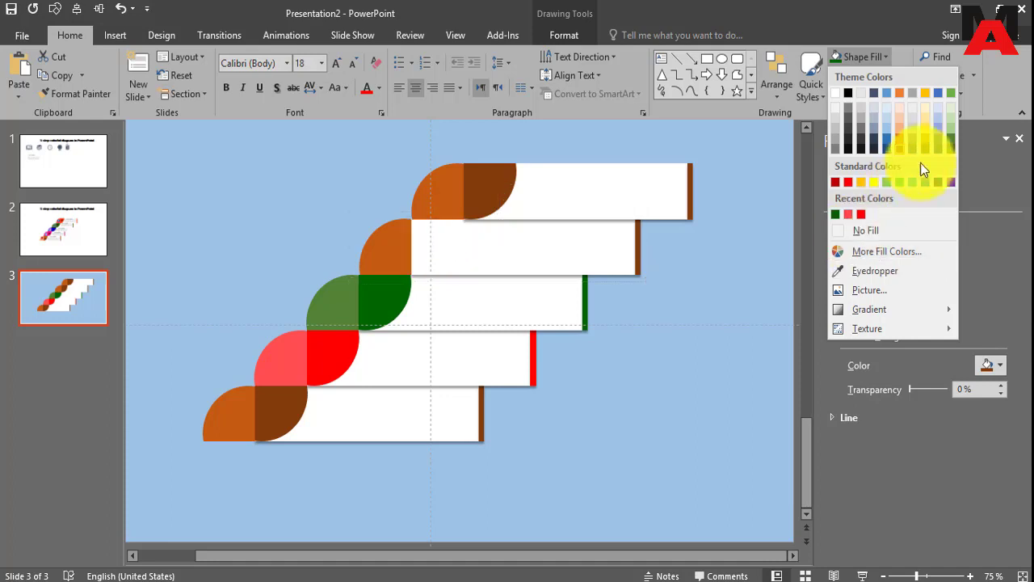
left_click(934, 148)
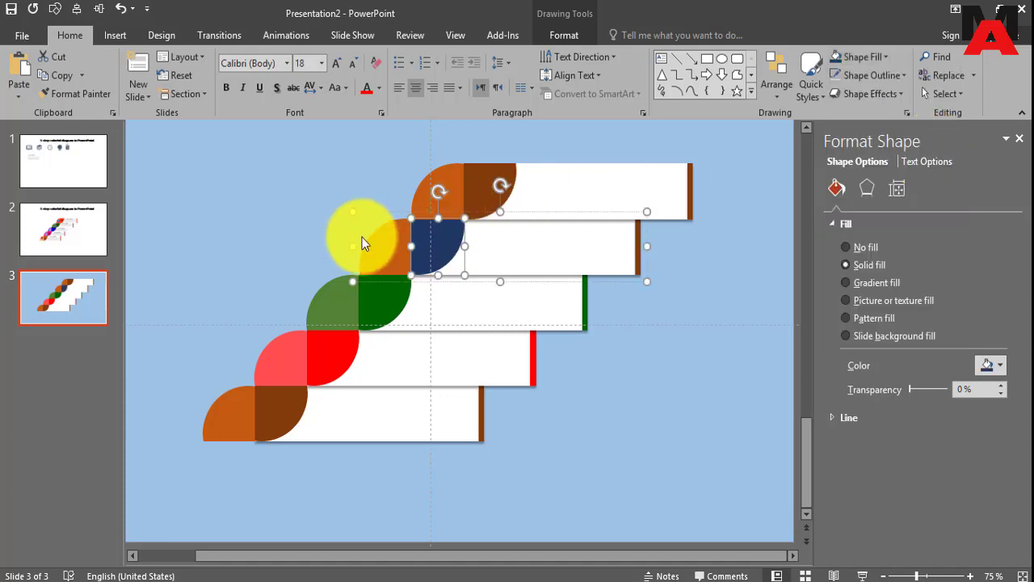
left_click(880, 56)
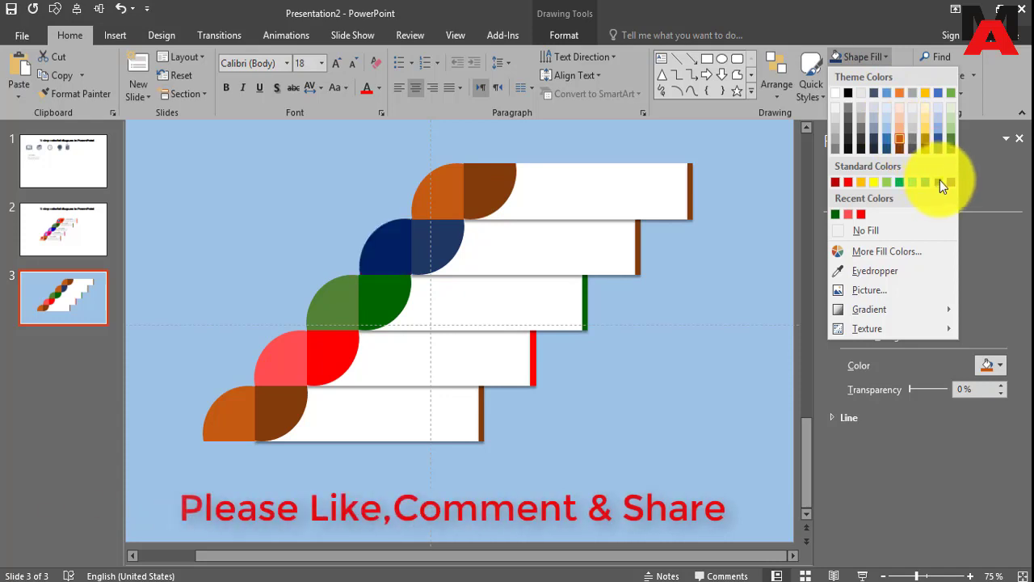
left_click(938, 135)
Fill the second step's thin end bar dark blue.
left_click(475, 172)
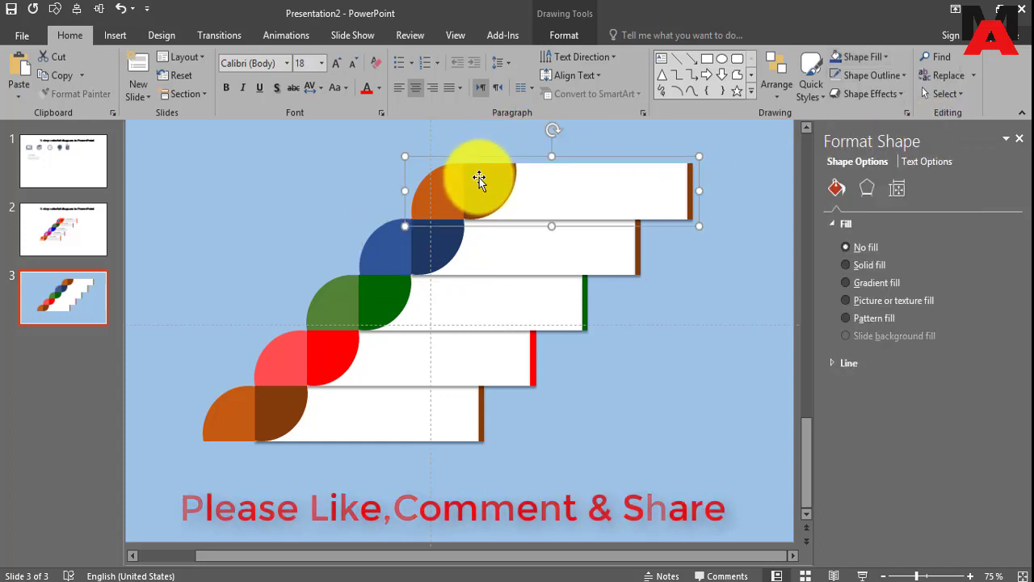
left_click(638, 246)
double_click(637, 244)
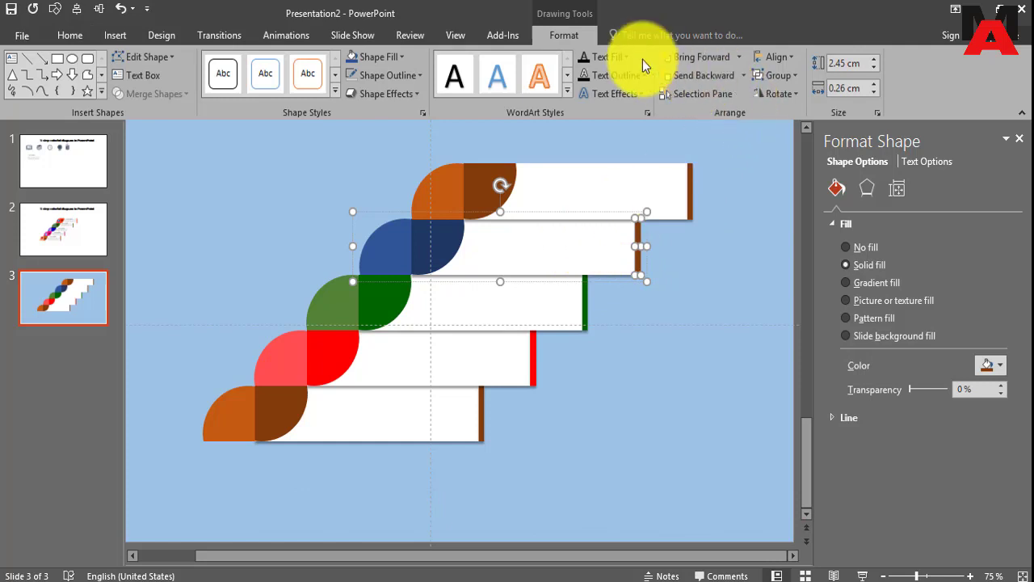
left_click(394, 53)
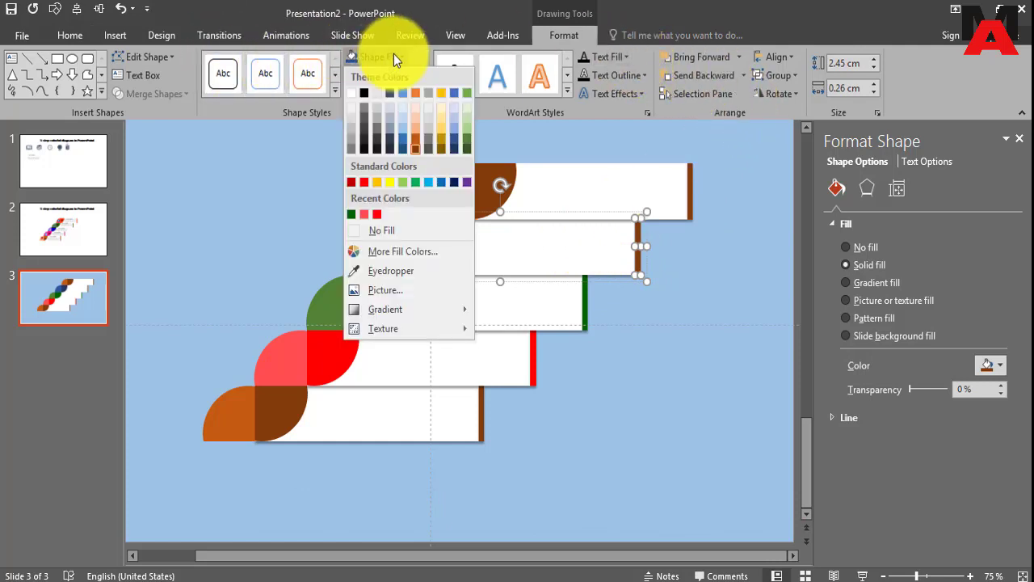
left_click(454, 145)
left_click(493, 182)
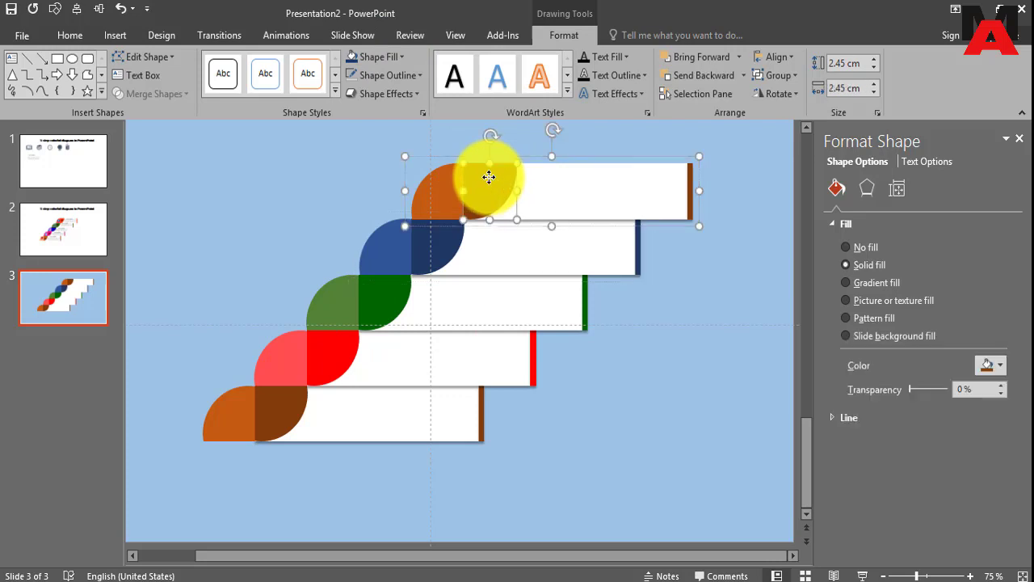
Fill the top step's inner half-circle dark grey and its outer half-circle a lighter grey.
left_click(392, 51)
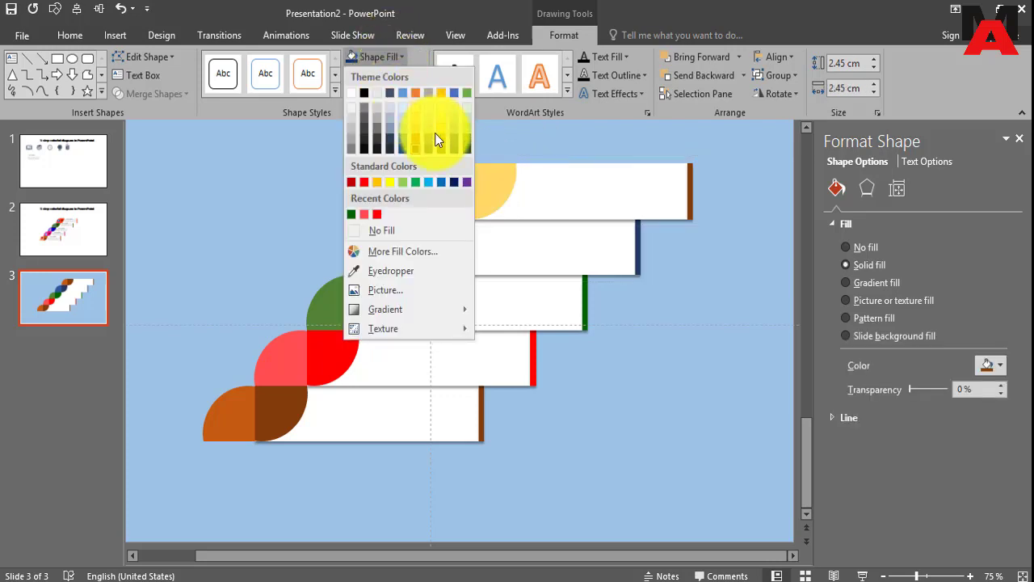
left_click(376, 140)
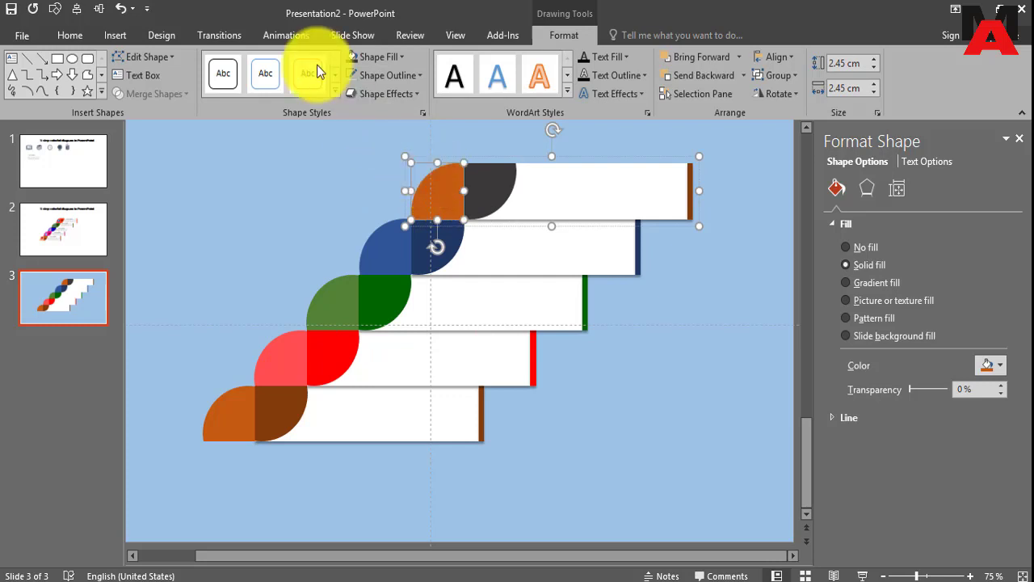
left_click(392, 57)
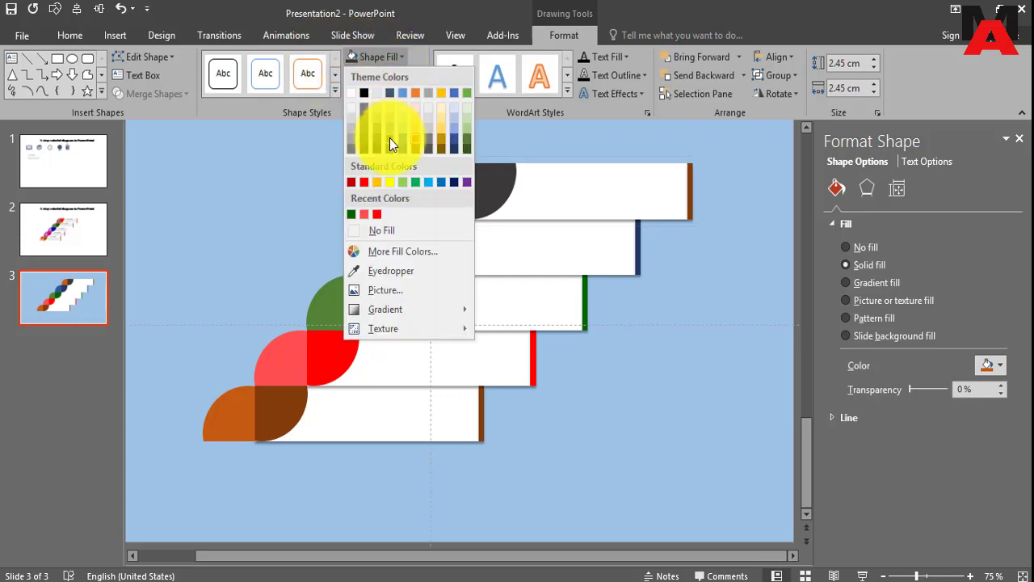
left_click(375, 135)
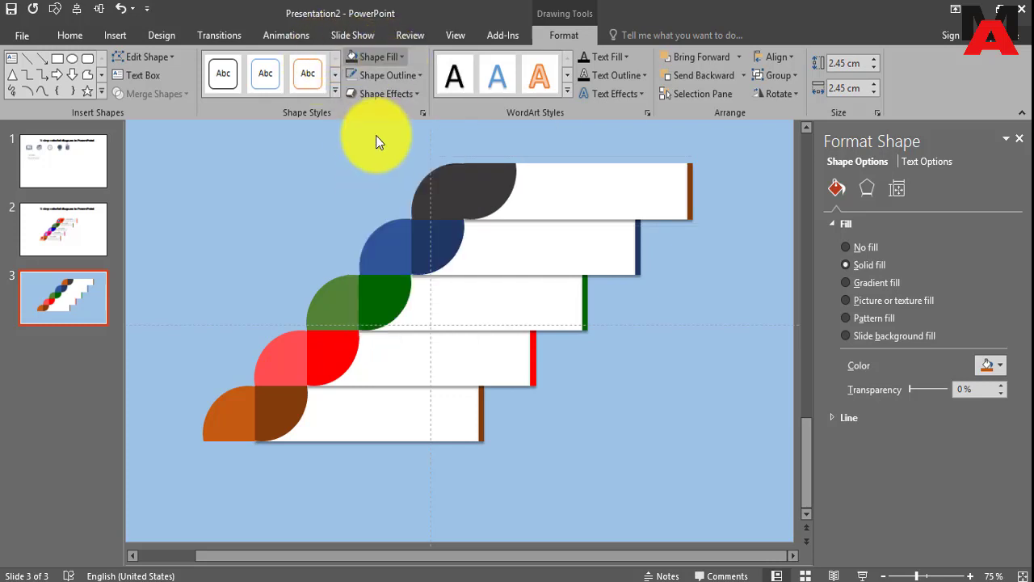
left_click(378, 57)
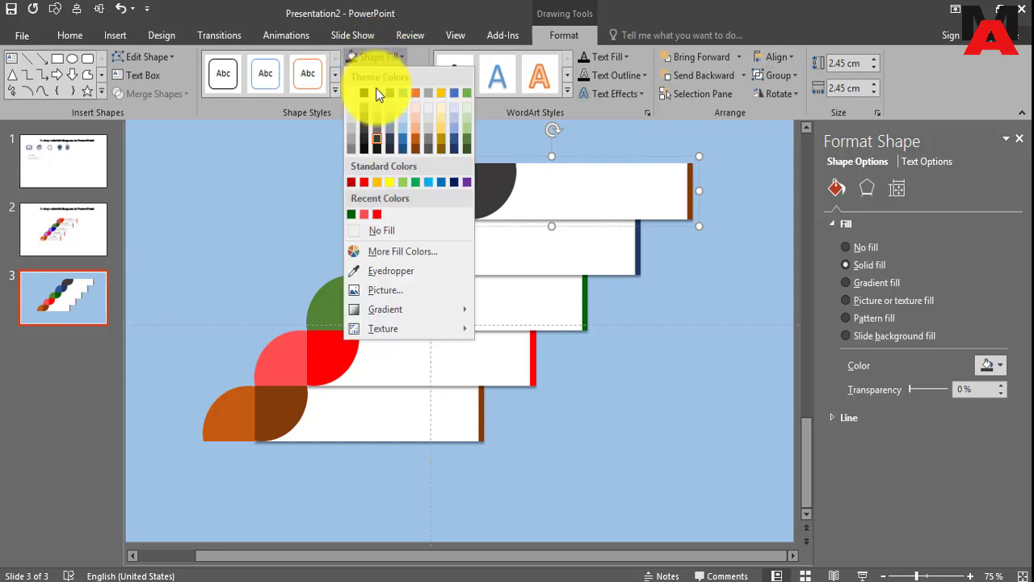
left_click(378, 137)
left_click(322, 183)
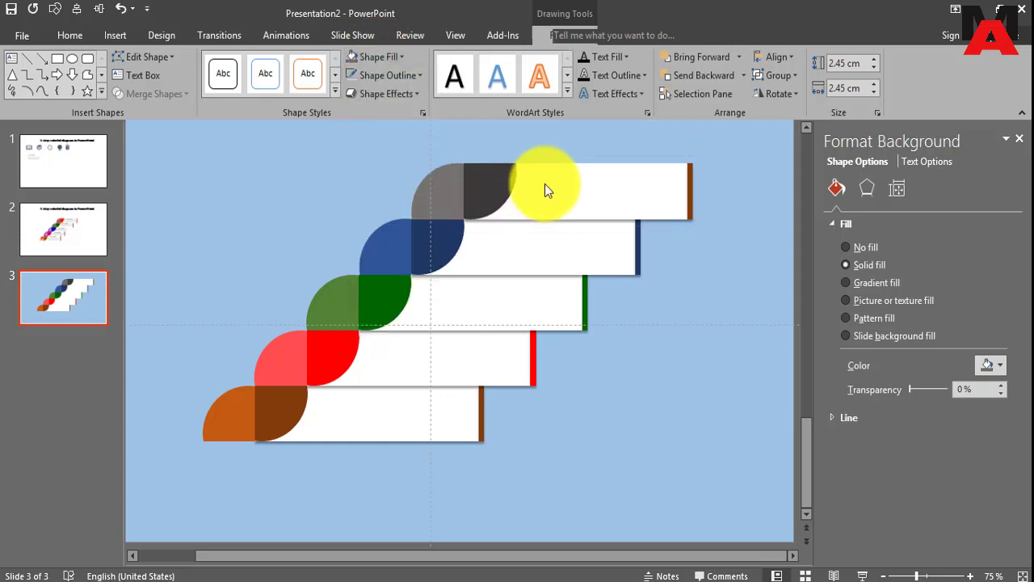
Fill the top step's thin end bar dark grey.
left_click(687, 185)
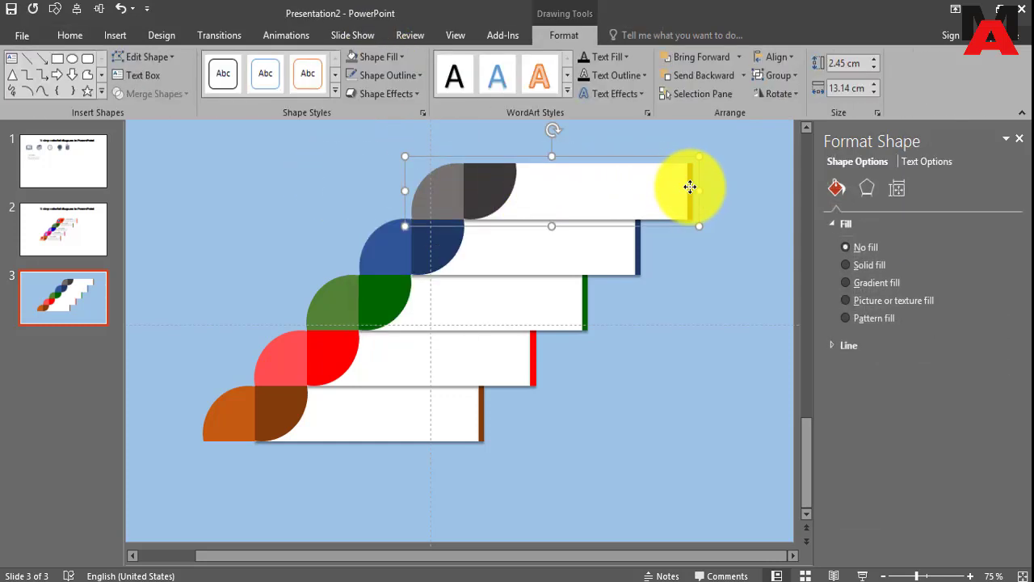
left_click(397, 58)
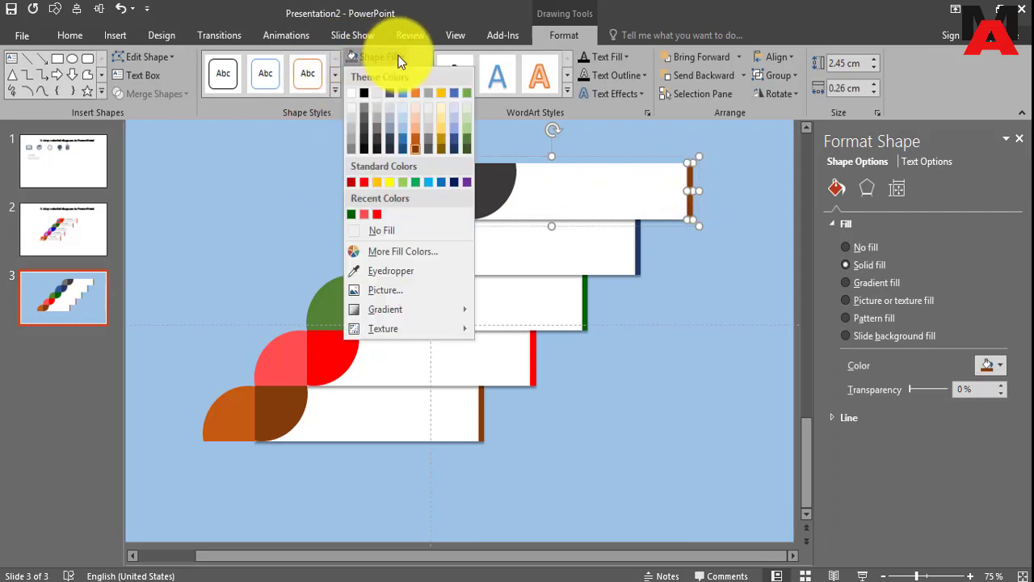
left_click(378, 138)
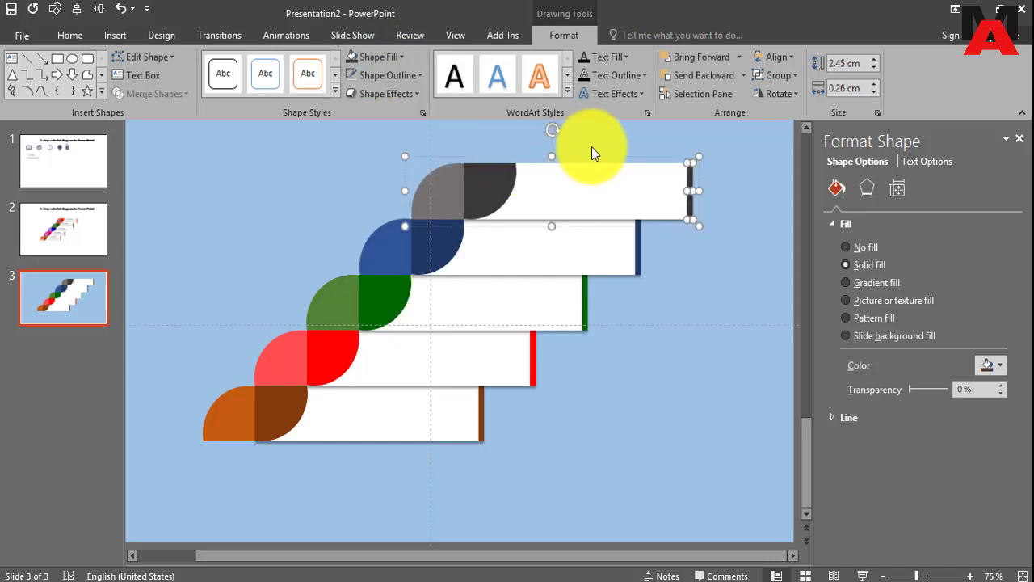
left_click(638, 149)
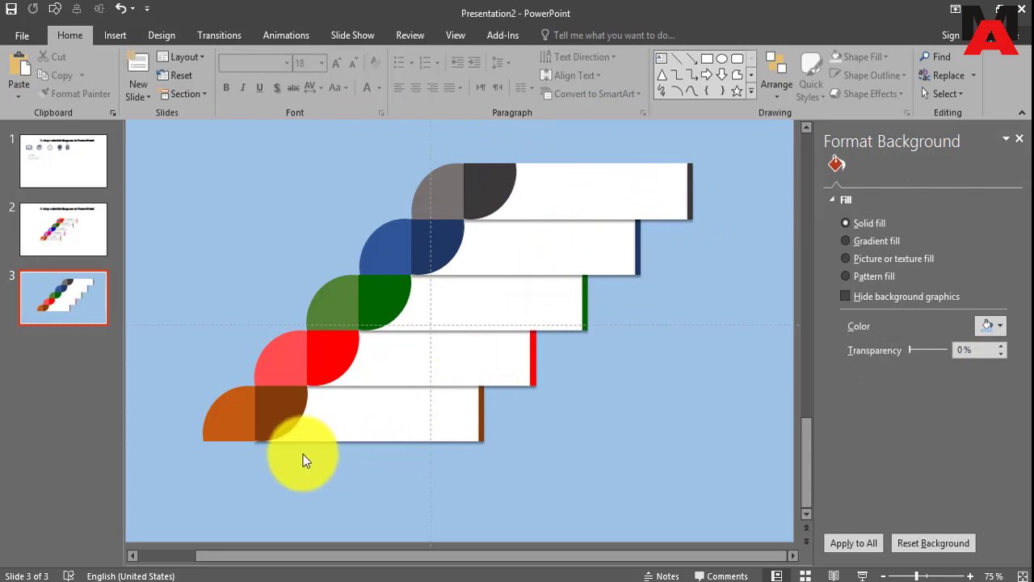
left_click(237, 422)
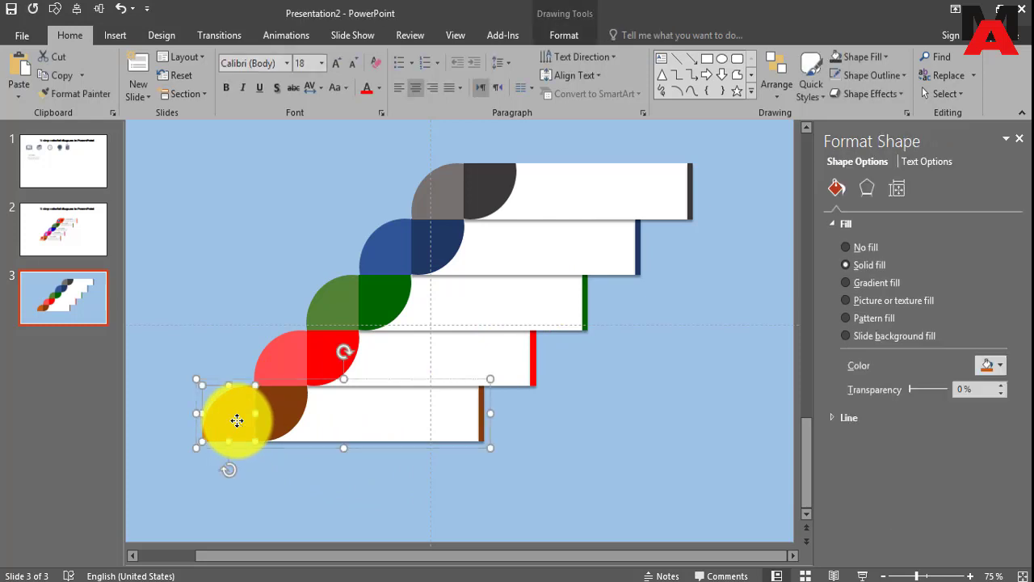
left_click(251, 467)
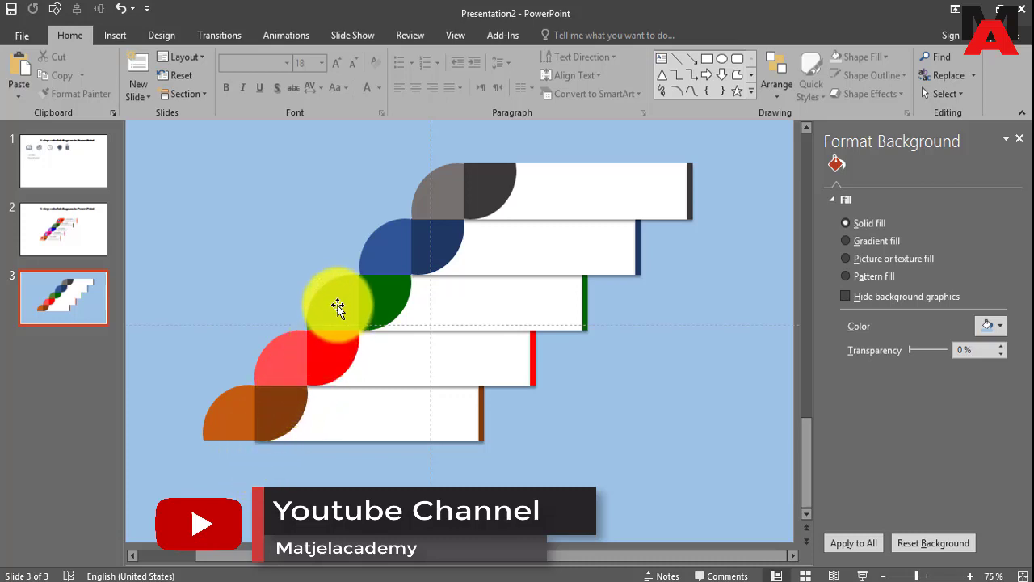
left_click(338, 307)
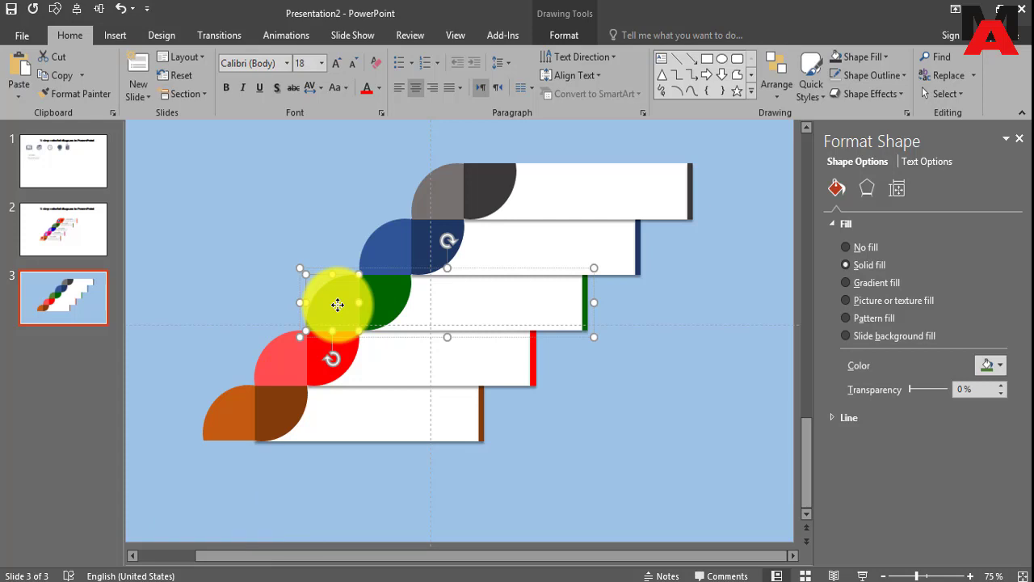
left_click(247, 276)
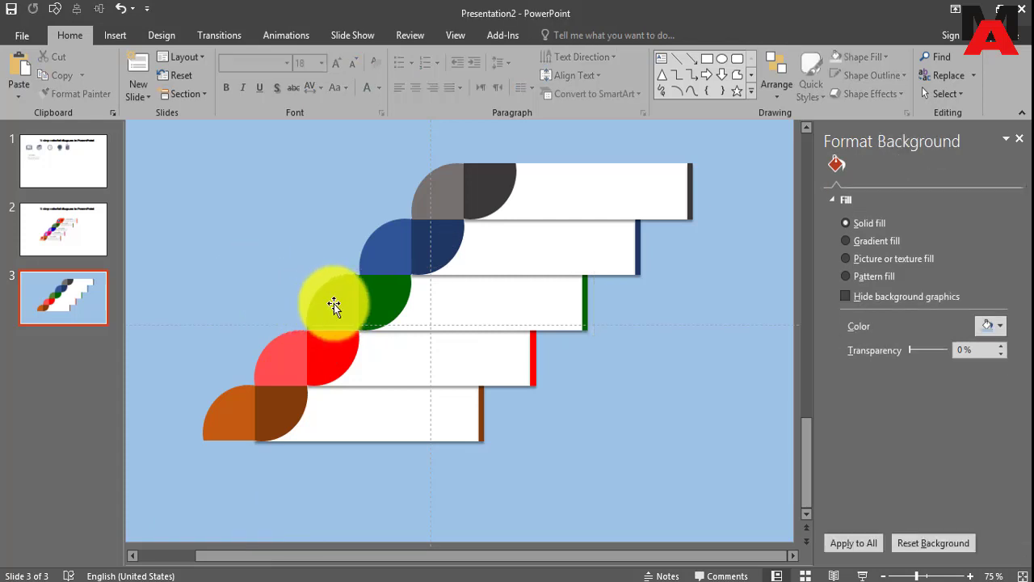
left_click(334, 304)
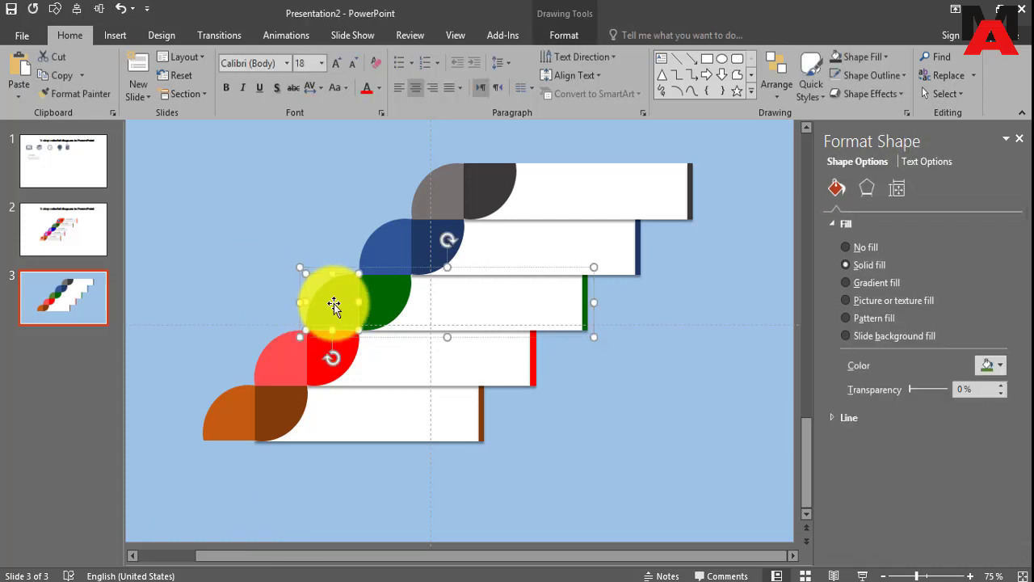
left_click(268, 284)
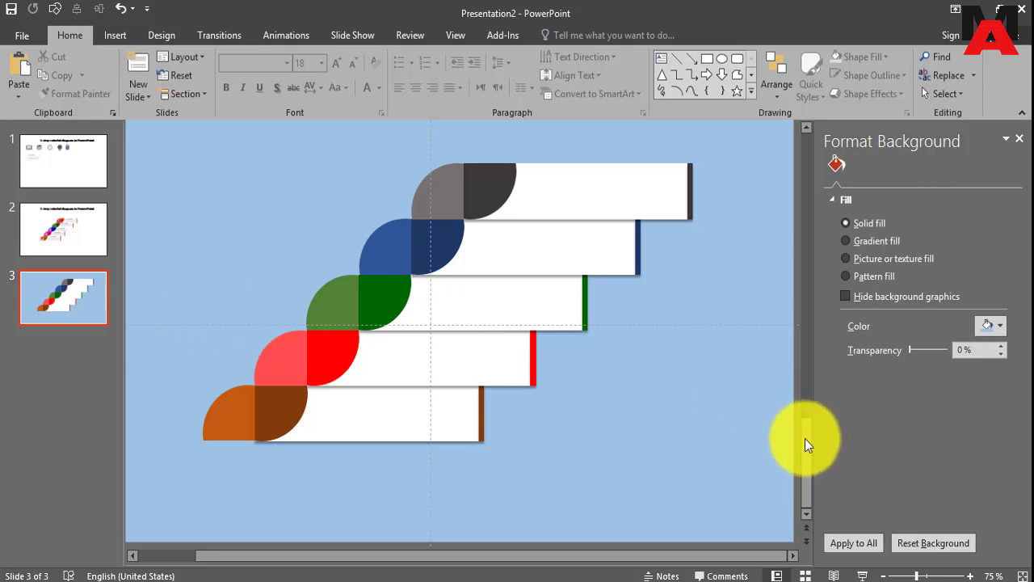
mouse_move(805, 438)
left_mouse_down()
mouse_move(802, 384)
mouse_move(802, 409)
left_mouse_up()
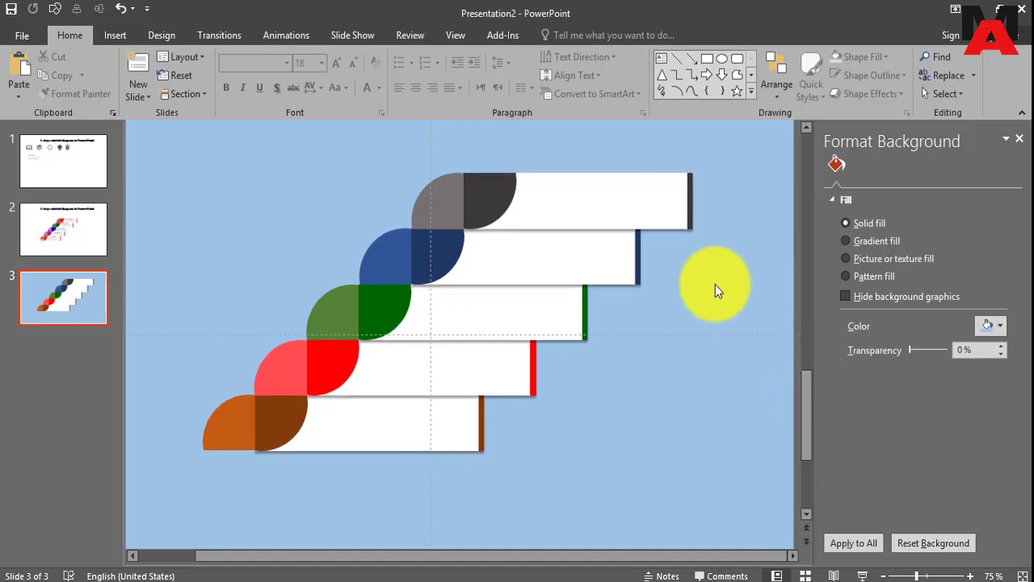
Add a text box reading 01 and format it 24 pt bold.
left_click(661, 56)
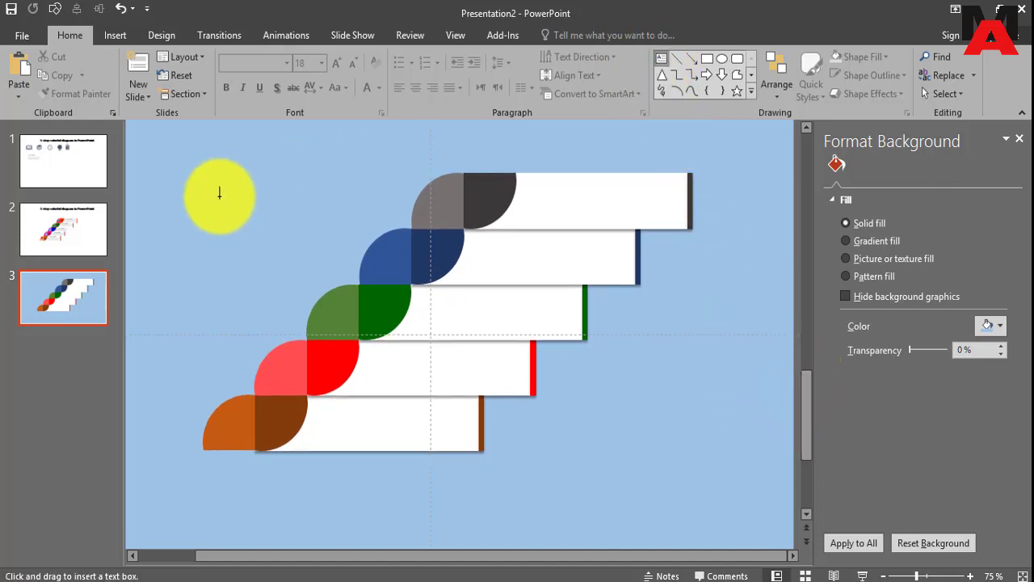
left_click(219, 194)
type("01")
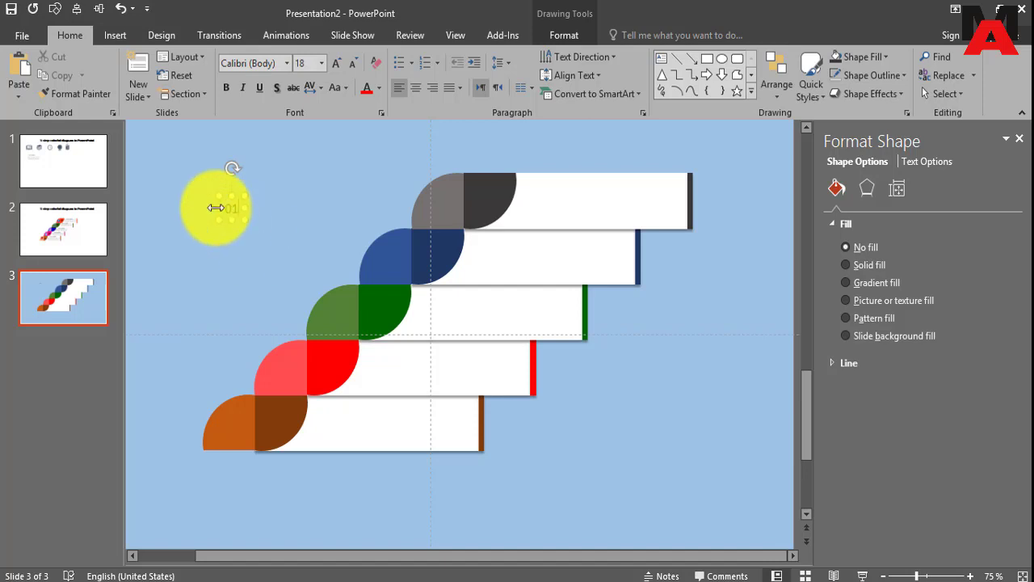
left_click_drag(219, 209, 238, 212)
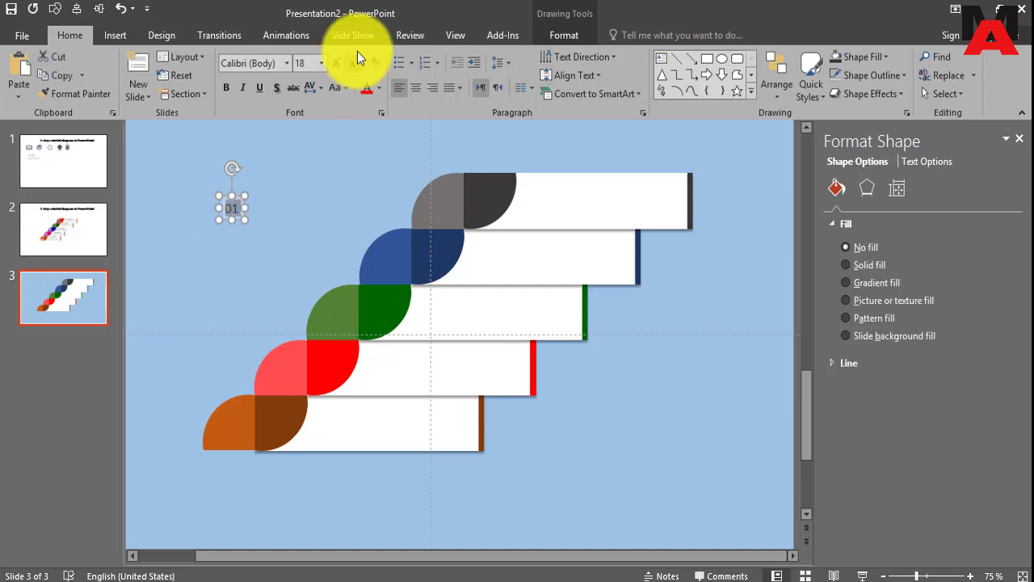
left_click(340, 66)
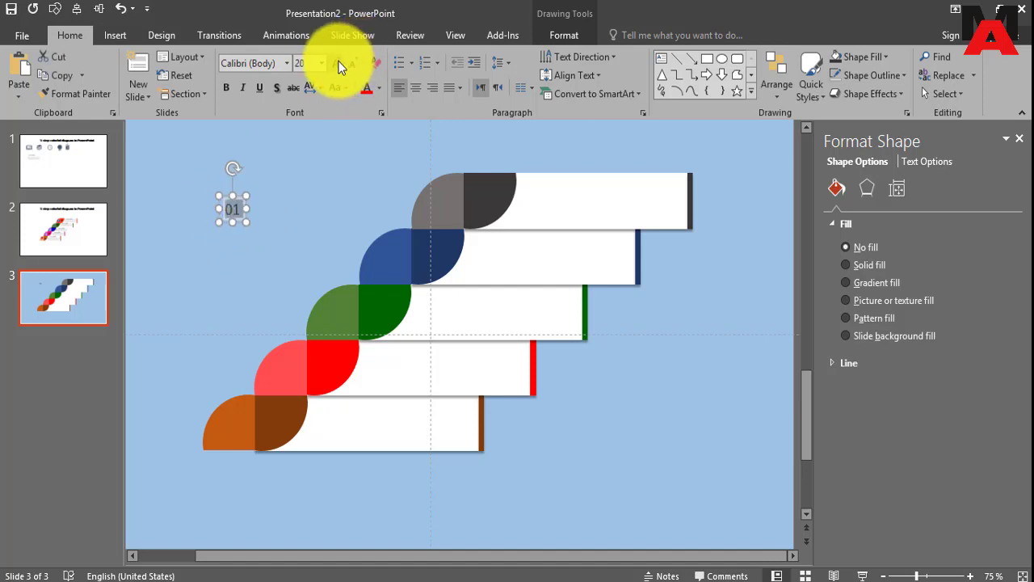
left_click(339, 64)
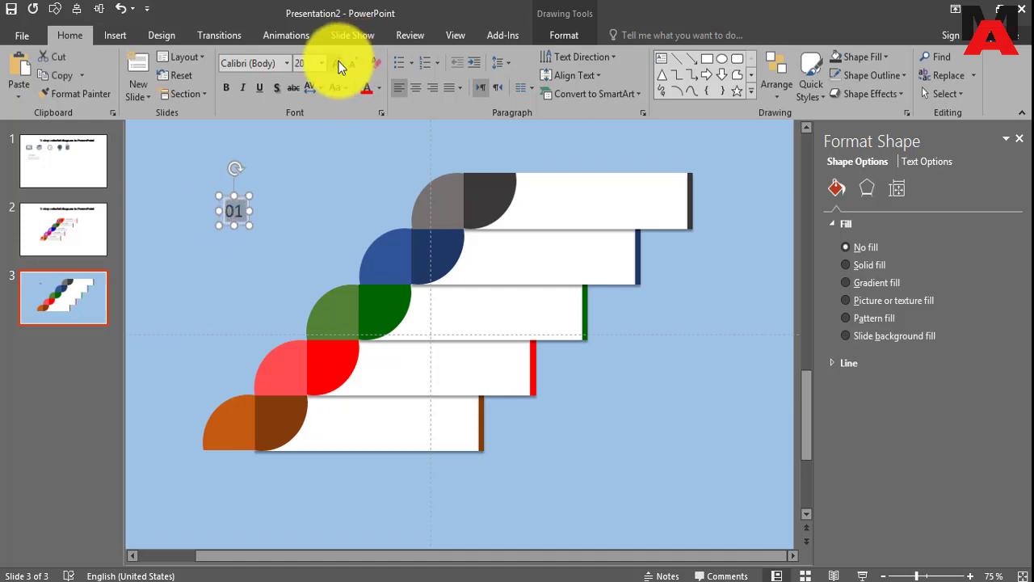
left_click(226, 88)
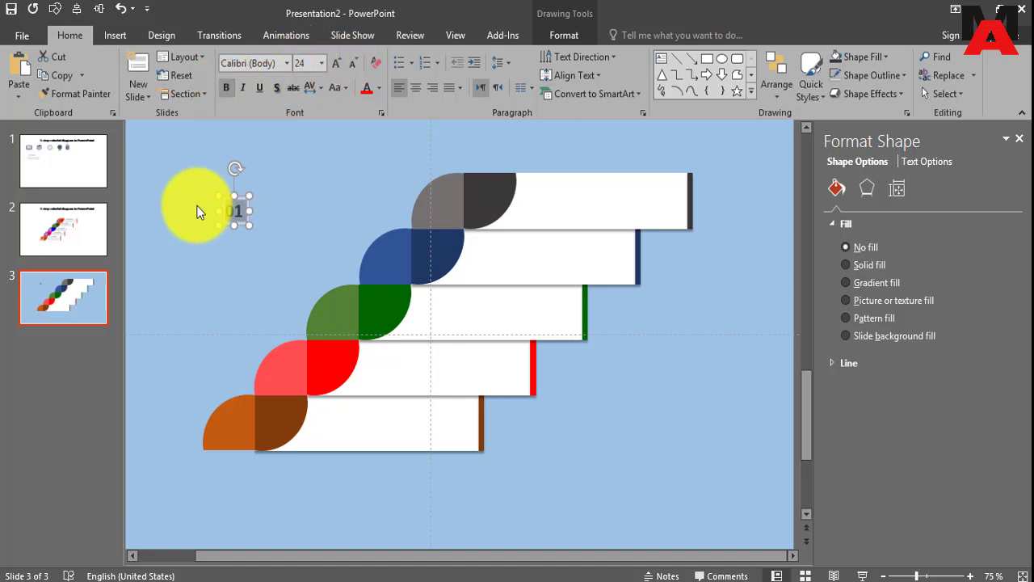
left_click(210, 197)
left_click(231, 206)
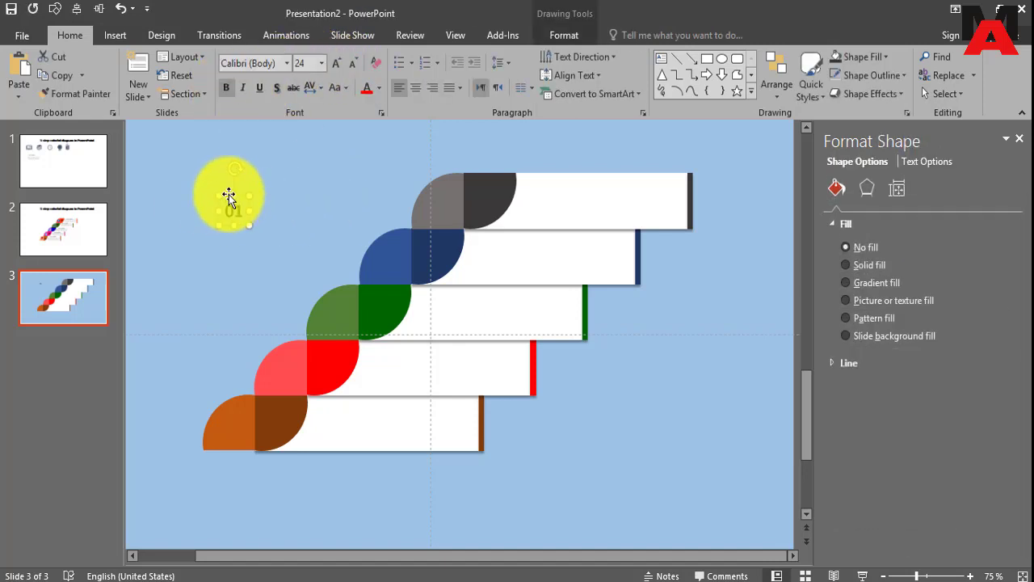
Move the 01 label onto the bottom orange leaf.
mouse_move(232, 207)
left_mouse_down()
mouse_move(232, 421)
mouse_move(275, 405)
left_mouse_up()
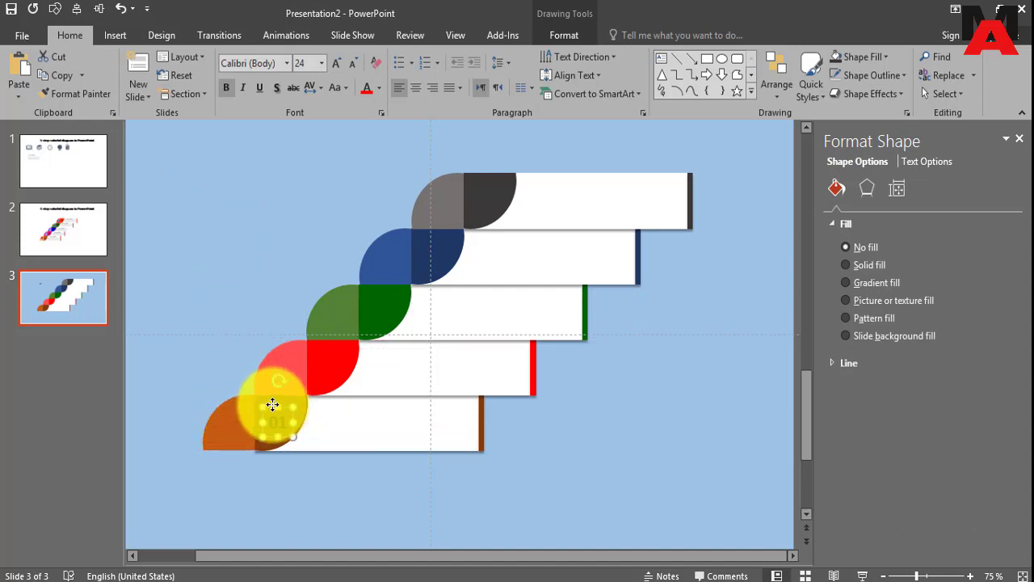
left_click(201, 369)
left_click(281, 412)
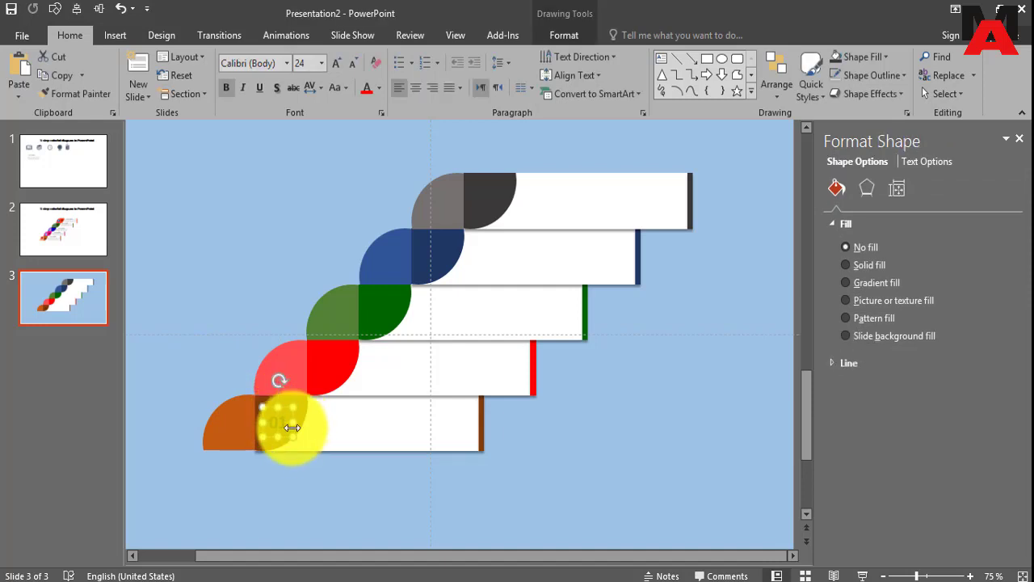
Copy the 01 label onto each higher leaf and renumber them 02, 03, 04 and 05.
mouse_move(285, 412)
left_mouse_down()
mouse_move(328, 350)
mouse_move(485, 184)
left_mouse_up()
left_click(327, 216)
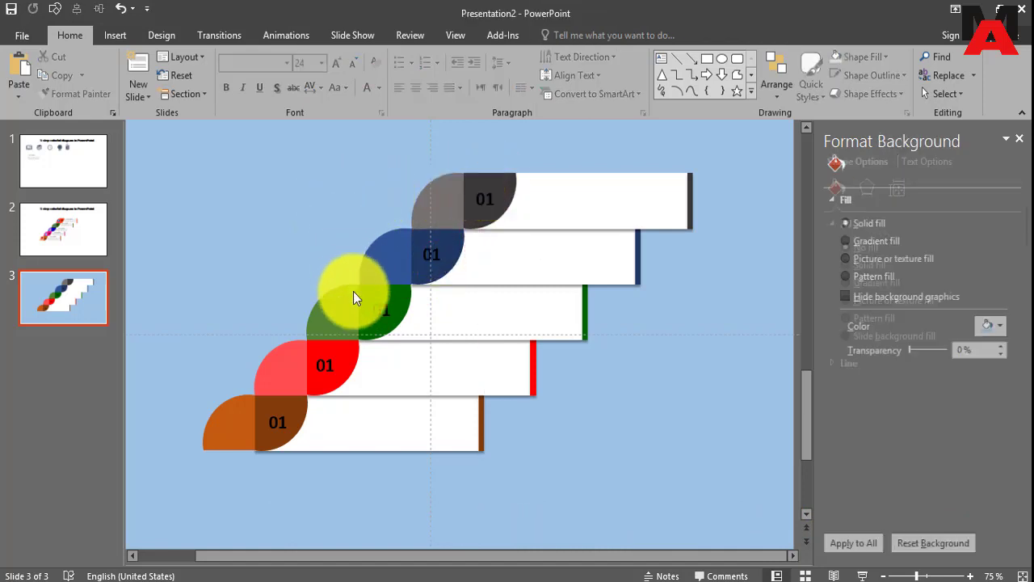
left_click(330, 367)
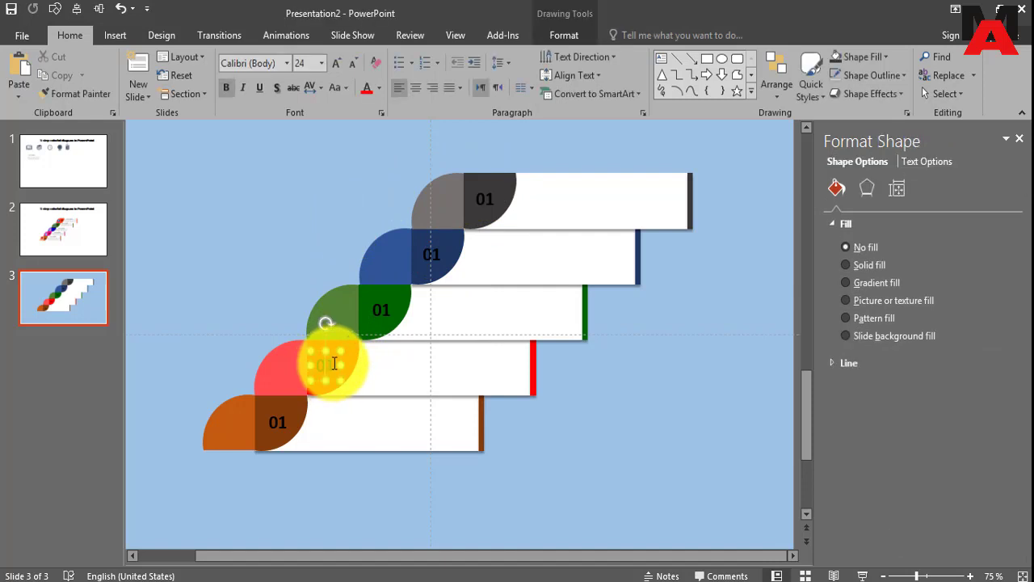
key("shift+Left")
key("shift+Left")
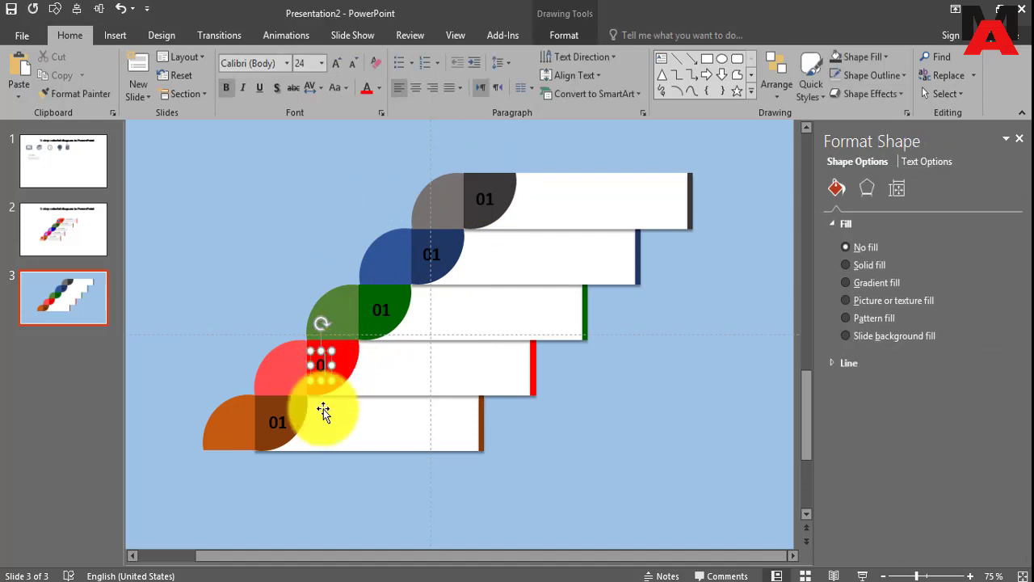
left_click(390, 311)
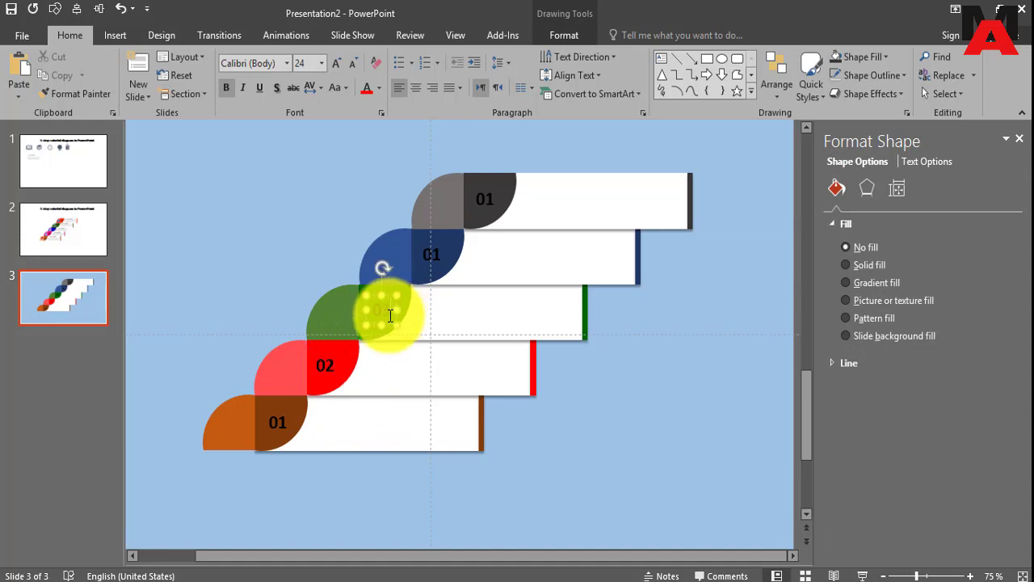
type("03")
left_click(439, 256)
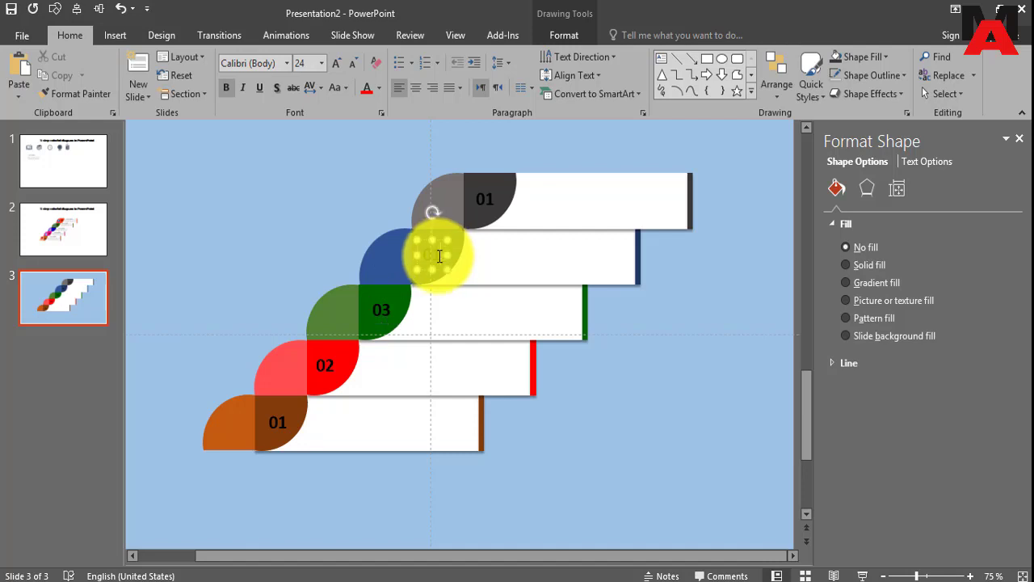
type("04")
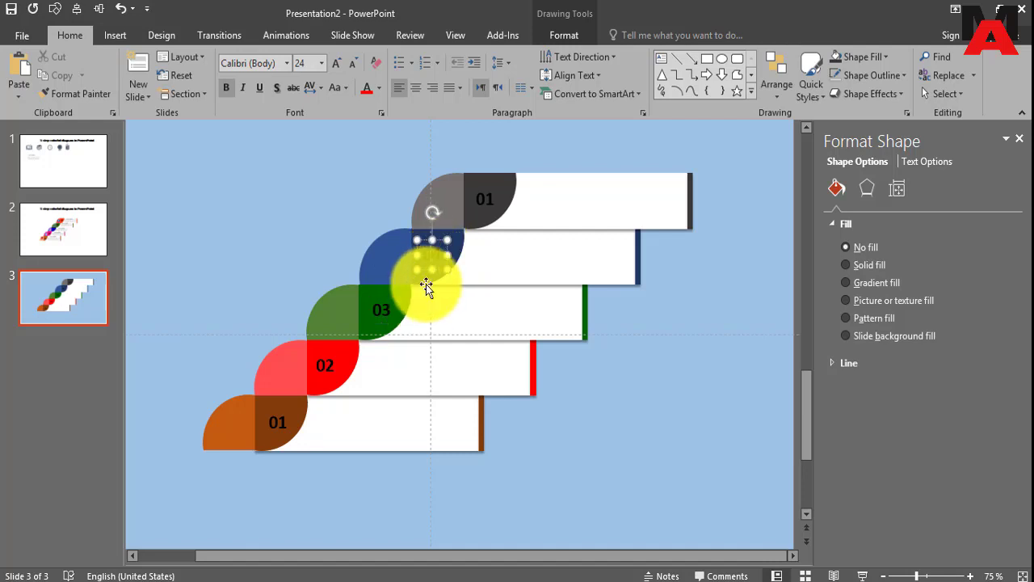
left_click(488, 199)
type("05")
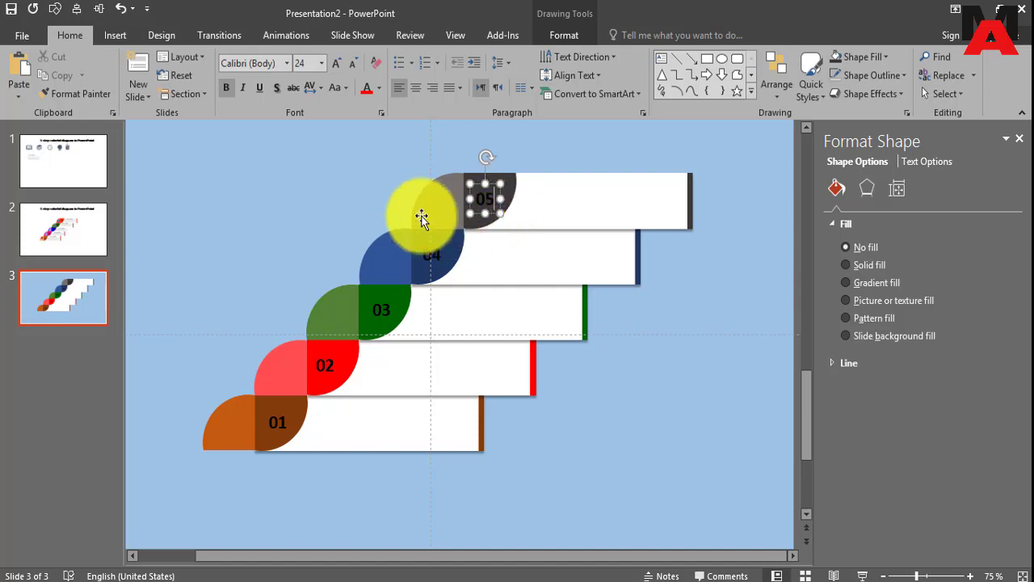
left_click(277, 201)
Select all five number labels and set their font colour to white.
left_click(280, 429)
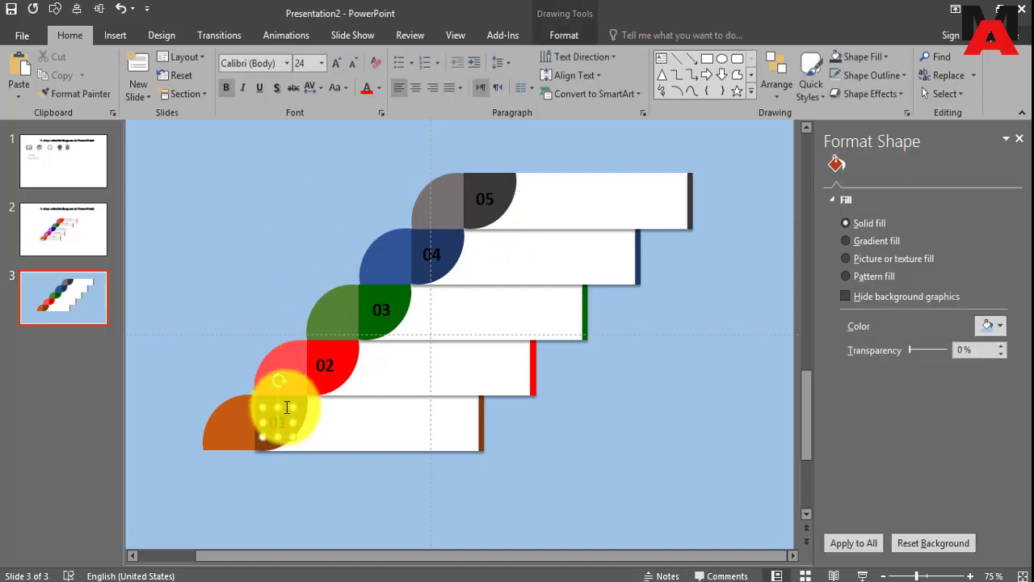
left_click(328, 370, "shift")
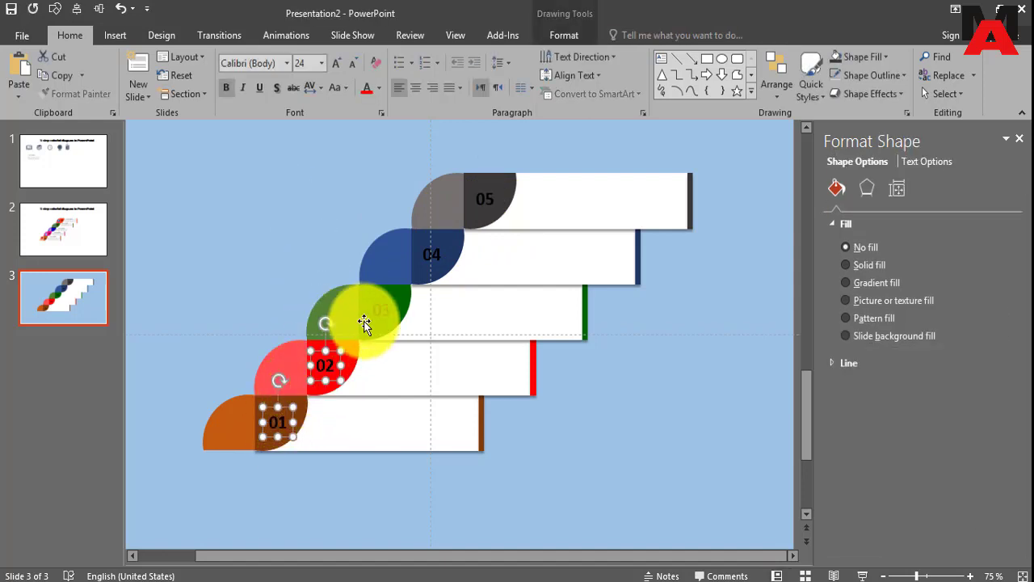
left_click(381, 311, "shift")
left_click(431, 255, "shift")
left_click(475, 206, "shift")
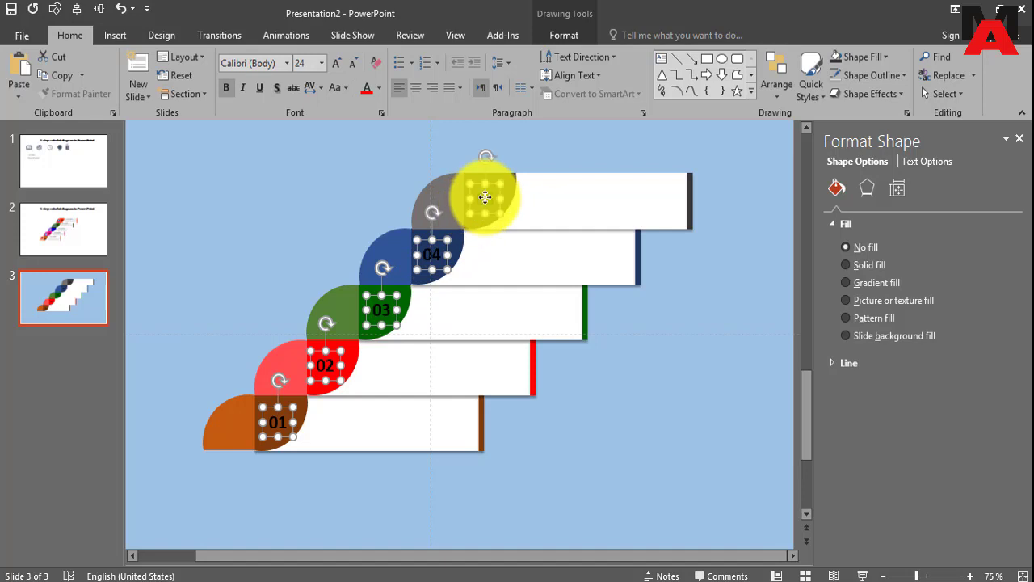
left_click(379, 87)
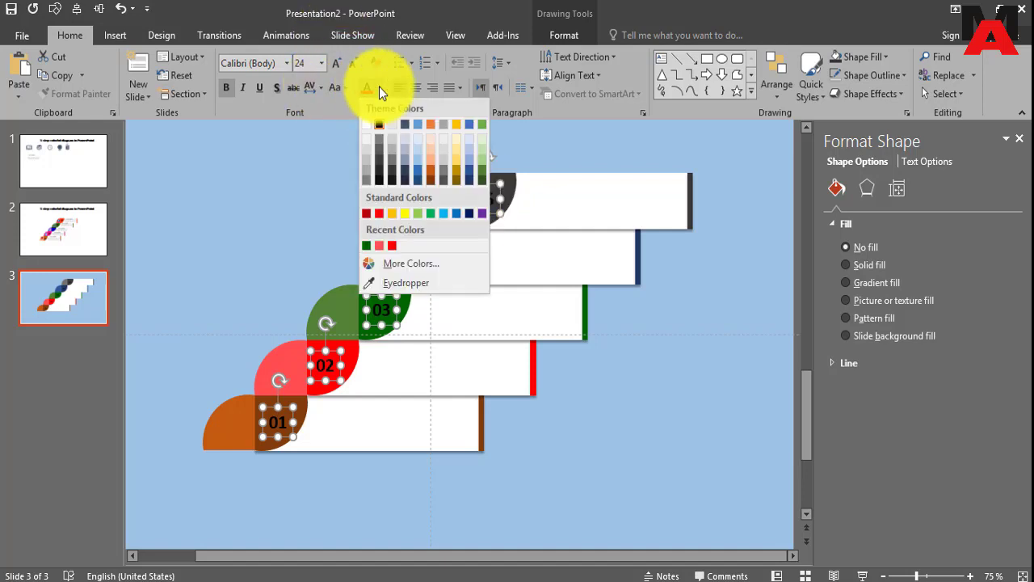
left_click(367, 127)
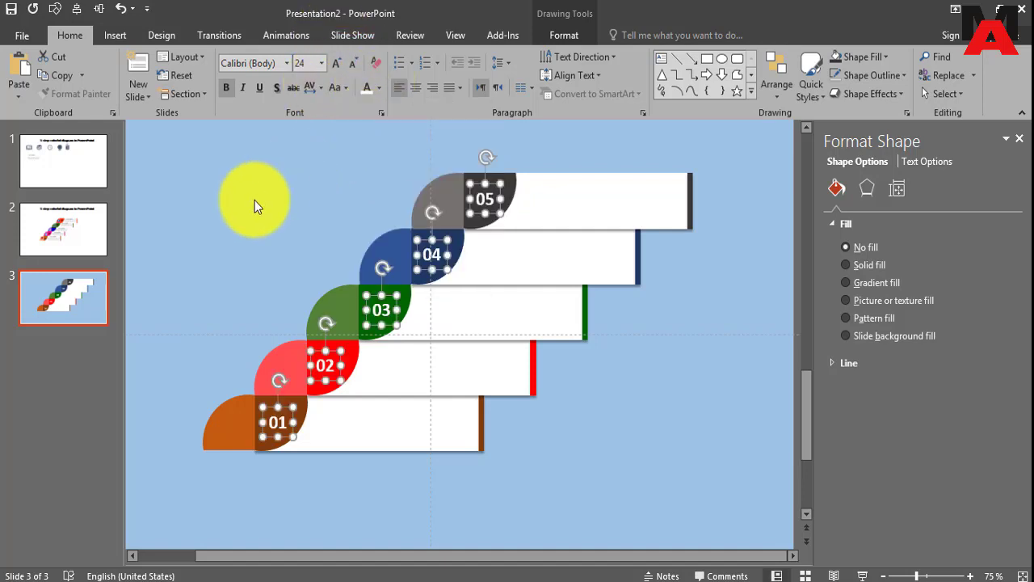
left_click(250, 220)
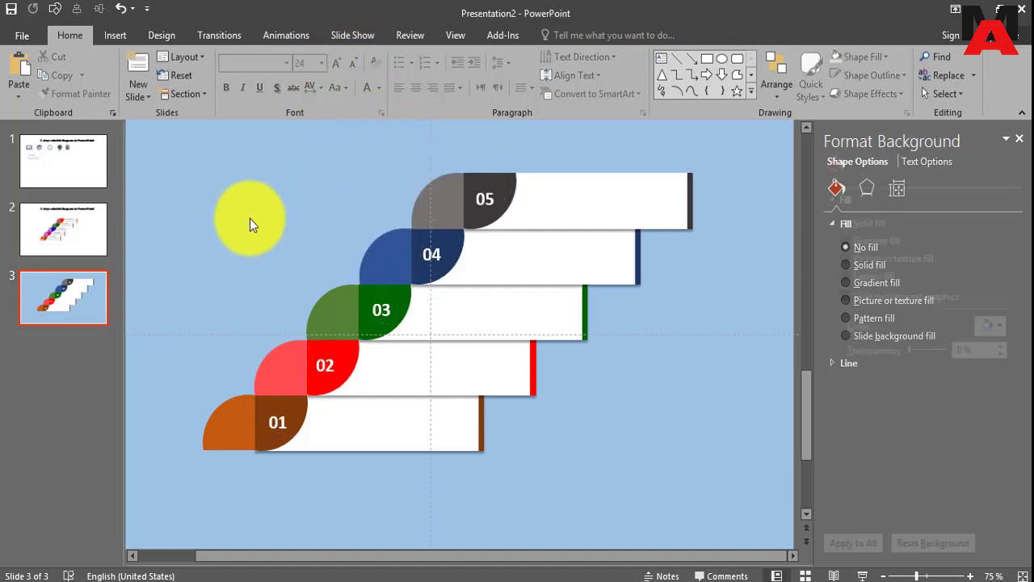
Copy the five icons from slide 1 and paste them onto the staircase slide.
left_click(57, 161)
left_click(152, 207)
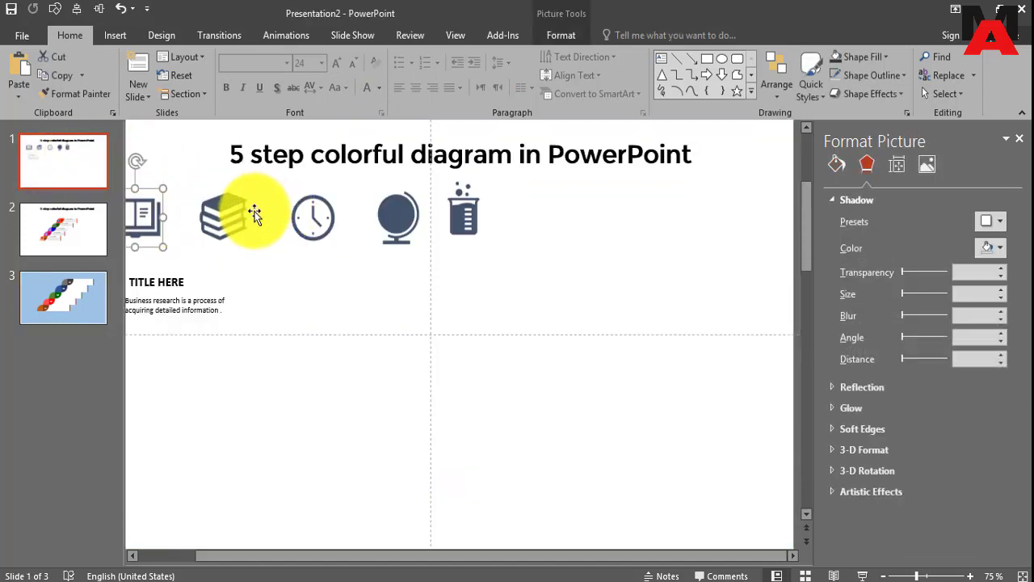
left_click(218, 214, "shift")
left_click(322, 214, "shift")
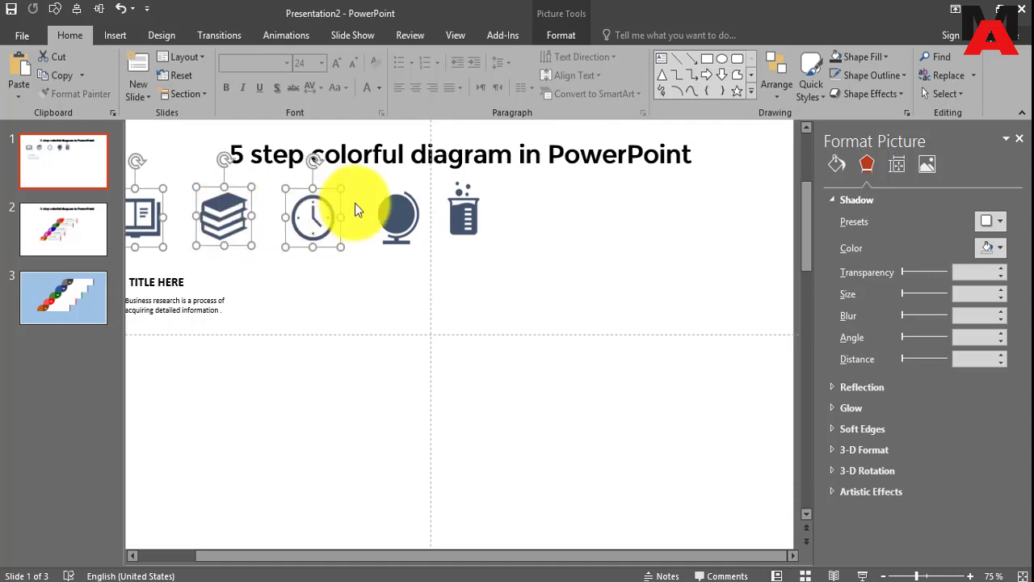
left_click(396, 212, "shift")
left_click(459, 210, "shift")
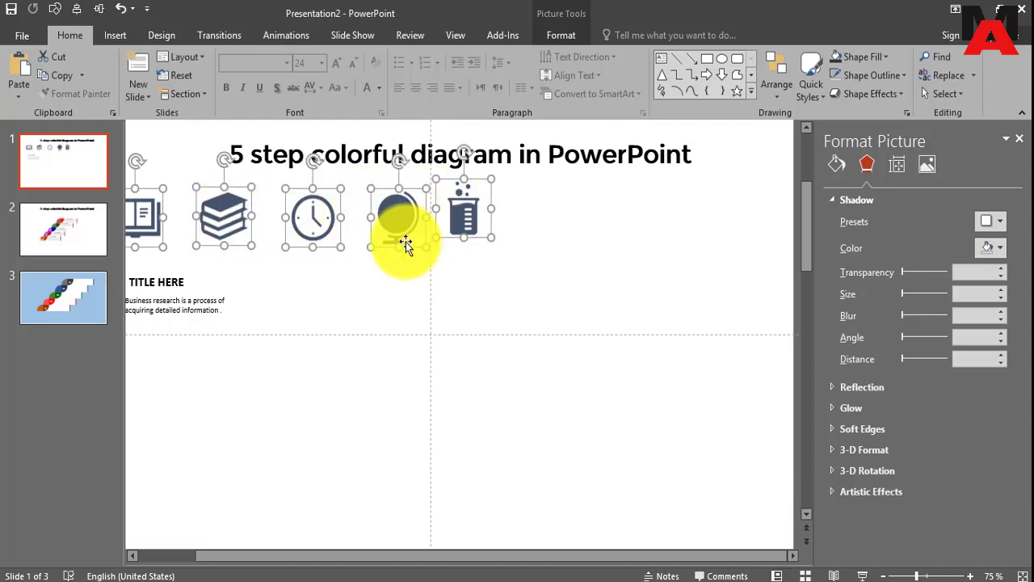
left_click(86, 312)
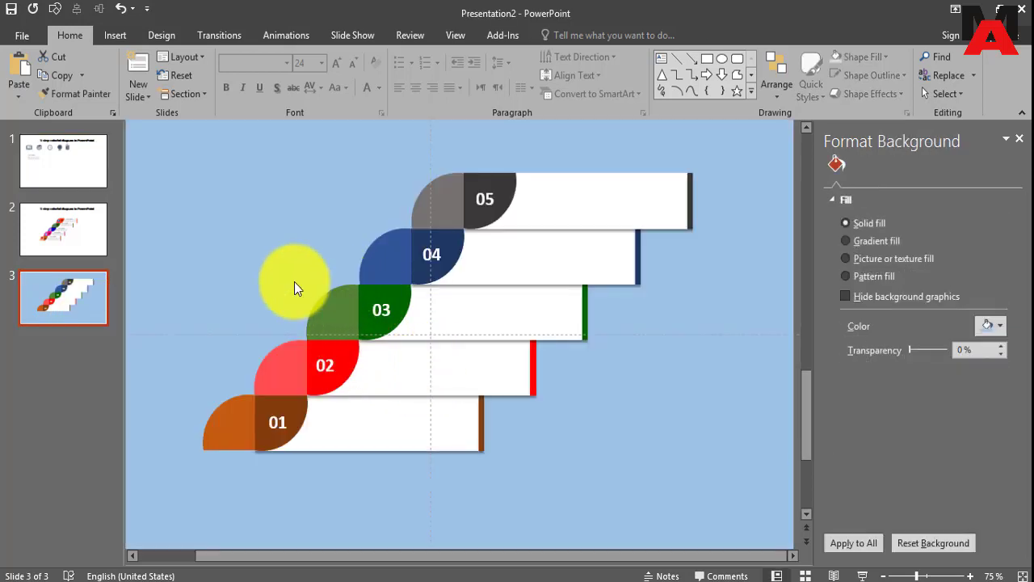
key("ctrl+v")
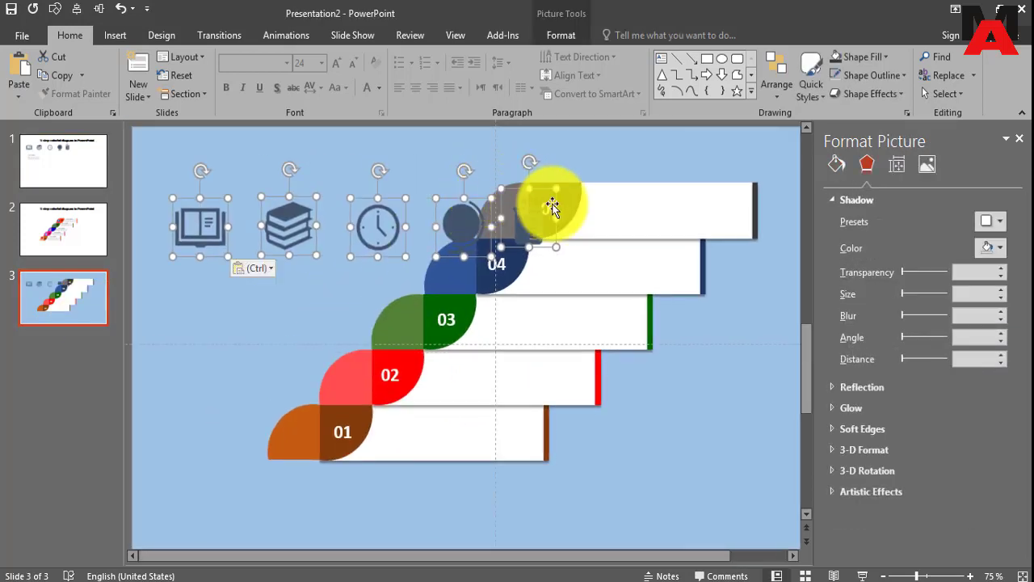
Shrink the pasted icons and recolour them with the pale Washout colour.
left_click_drag(557, 188, 517, 214)
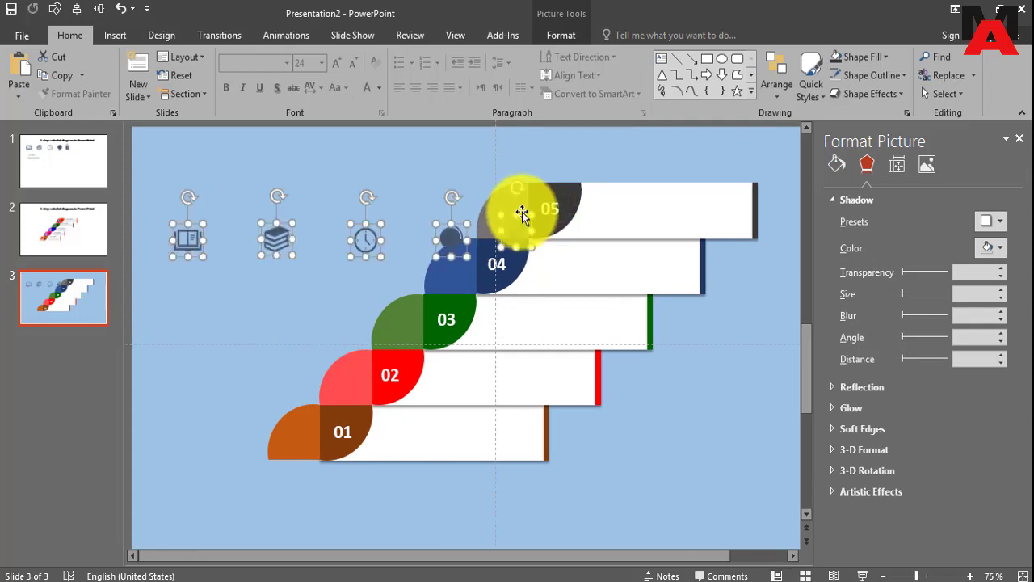
left_click(552, 34)
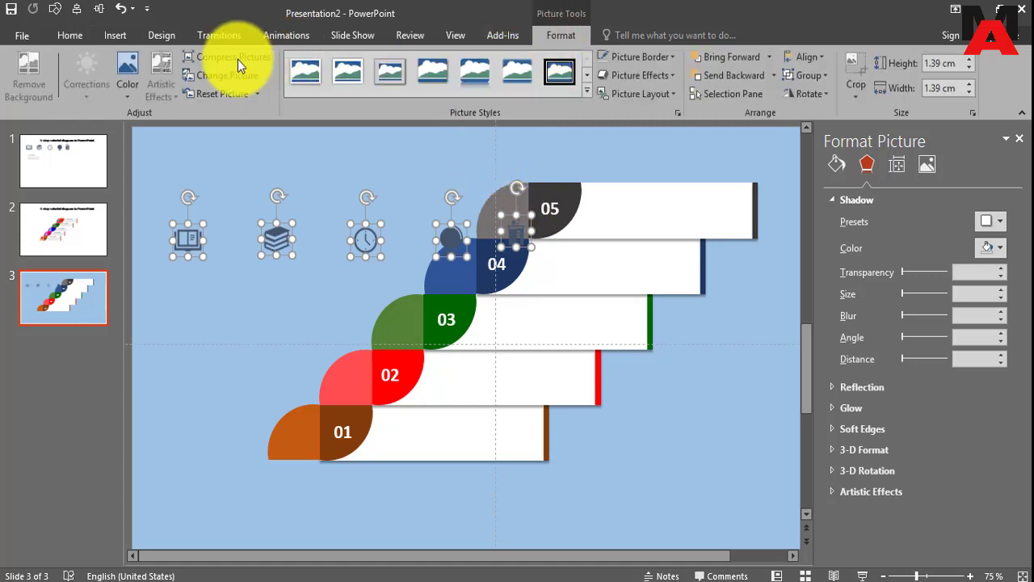
left_click(133, 86)
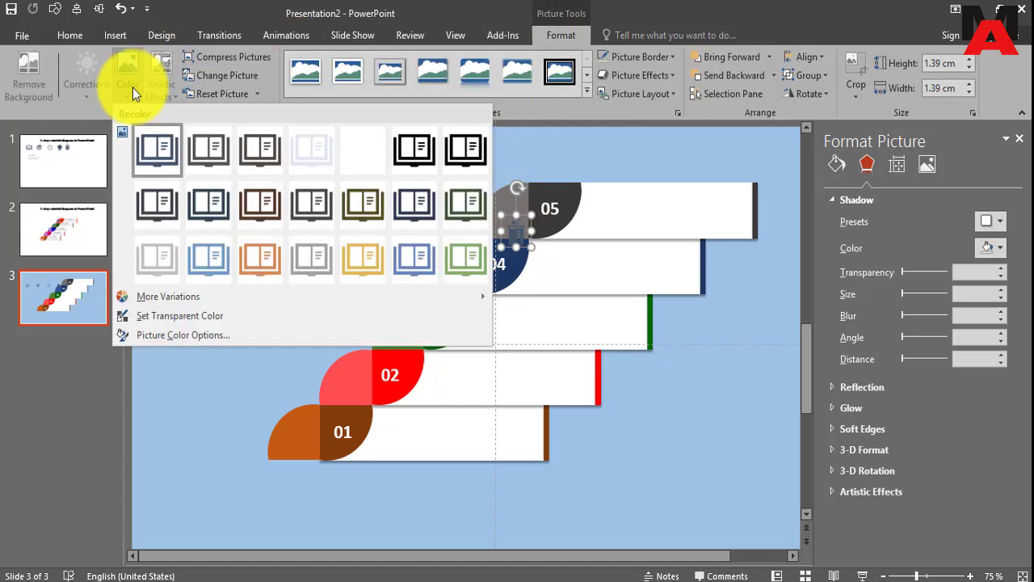
left_click(306, 150)
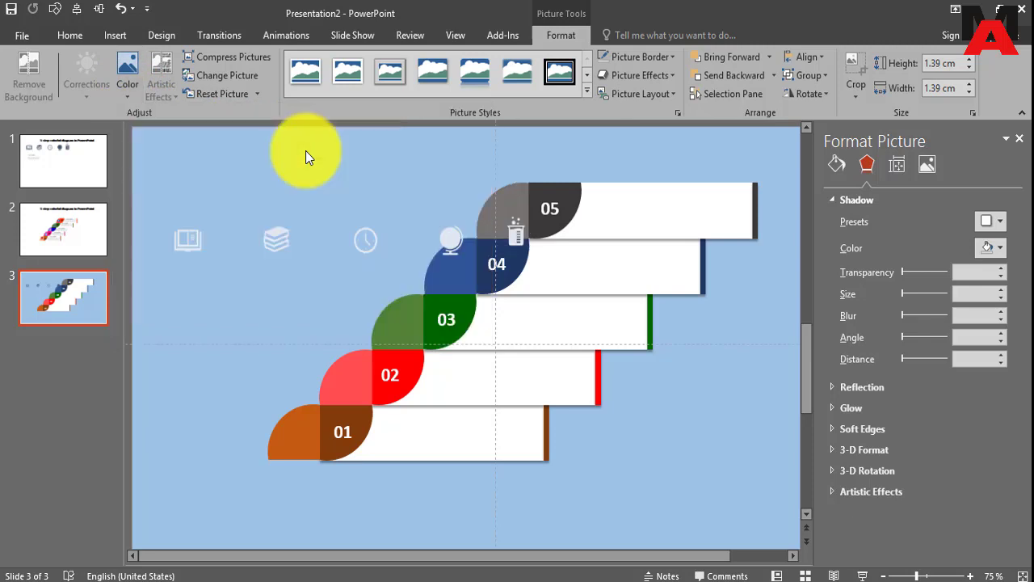
left_click(184, 260)
left_click(186, 236)
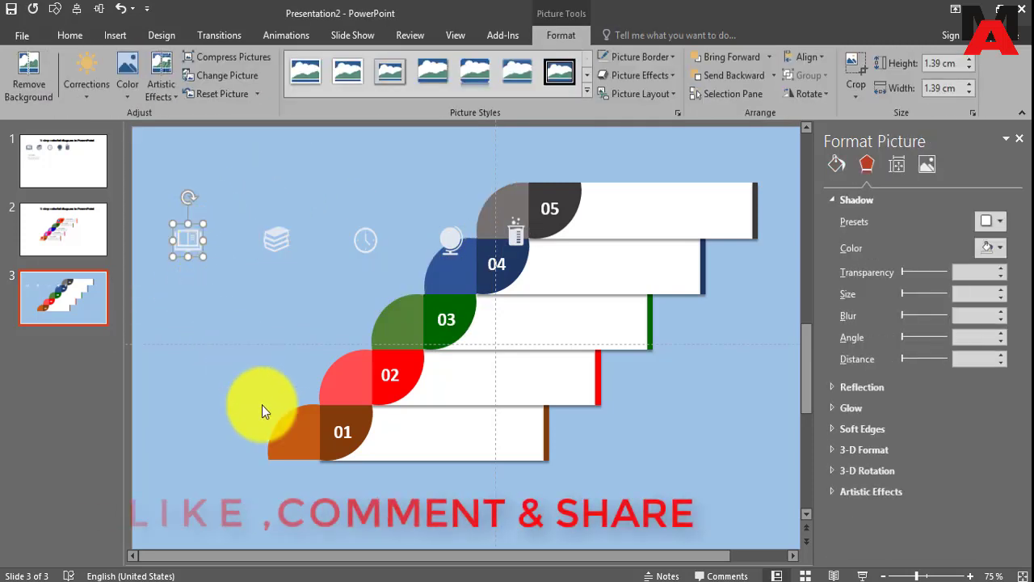
Move the book, books, clock, globe and flask icons onto leaves 01 through 05.
mouse_move(187, 239)
left_mouse_down()
mouse_move(312, 432)
mouse_move(297, 429)
left_mouse_up()
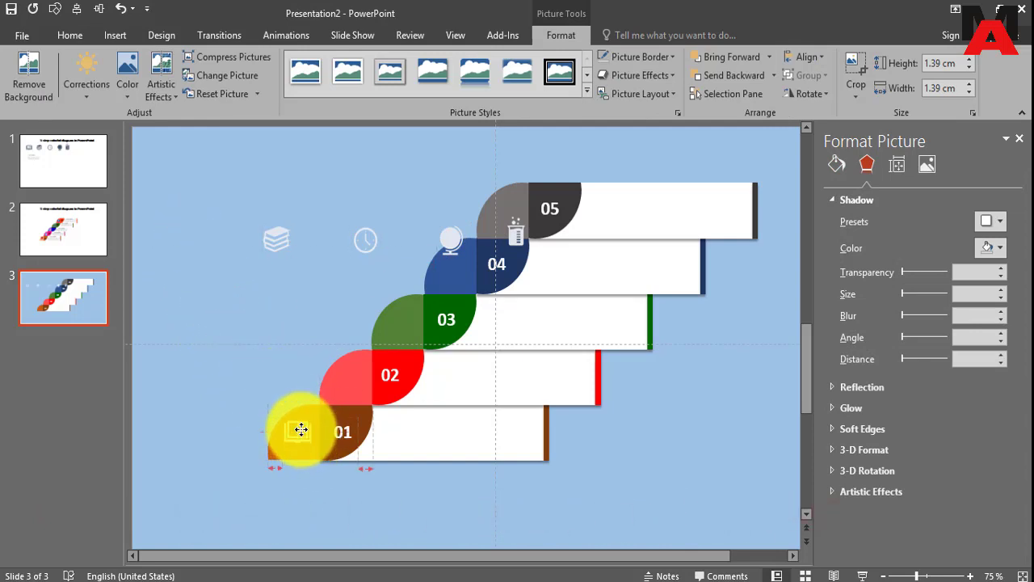
left_click(273, 239)
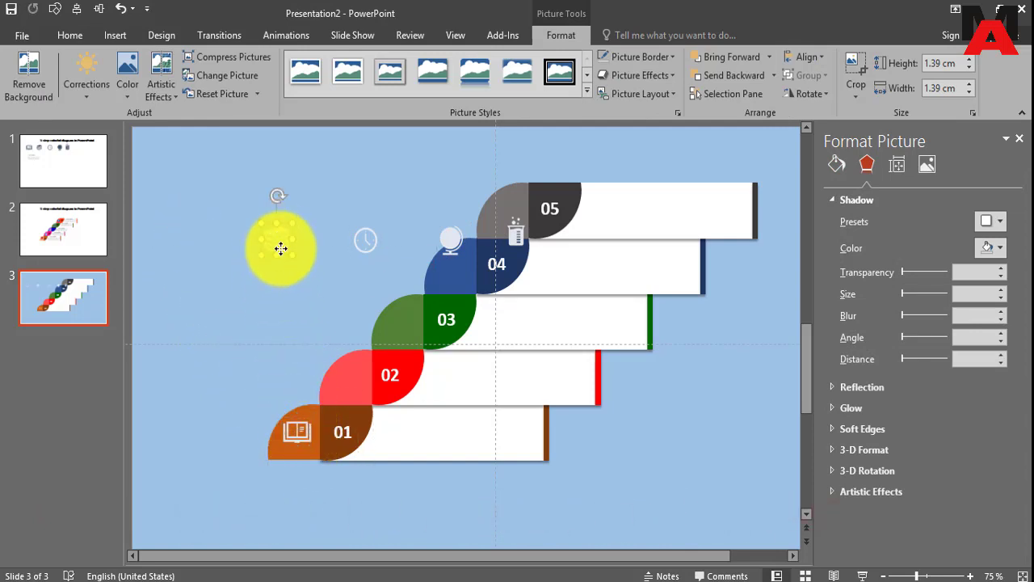
left_click_drag(276, 243, 344, 376)
left_click_drag(366, 243, 401, 320)
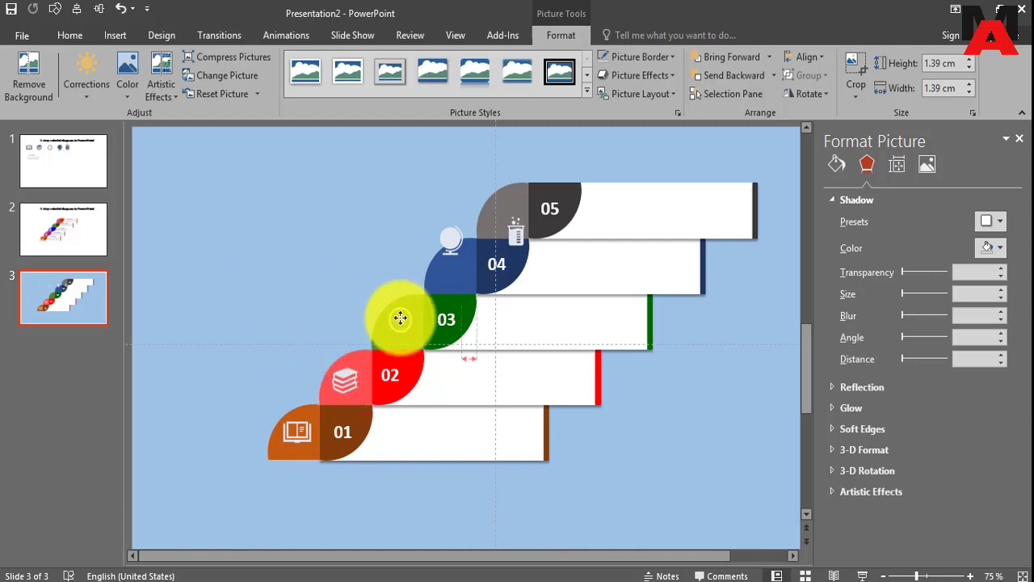
left_click(450, 234)
left_click_drag(449, 256, 452, 266)
left_click(513, 226)
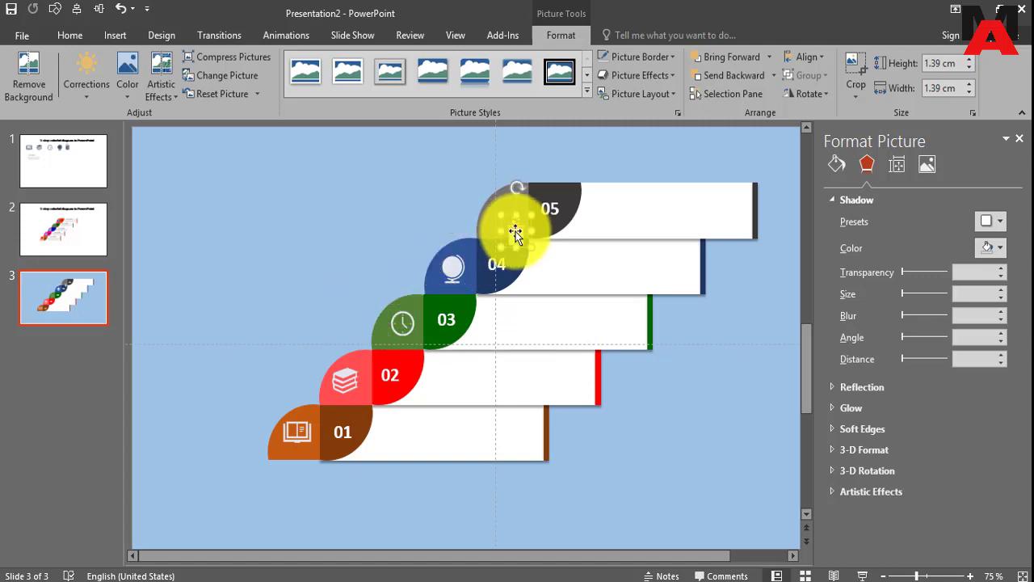
left_click_drag(510, 216, 513, 211)
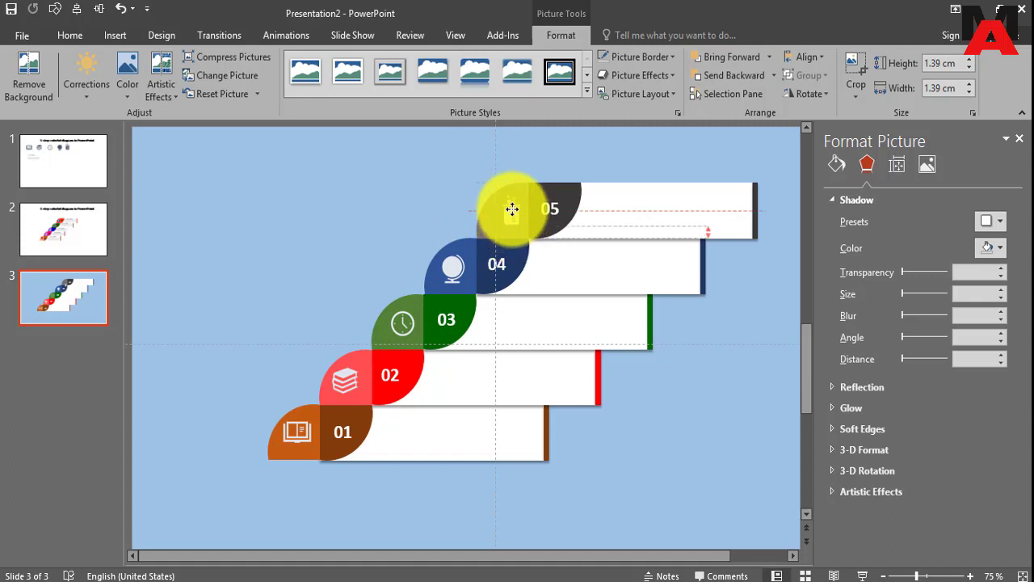
left_click(395, 200)
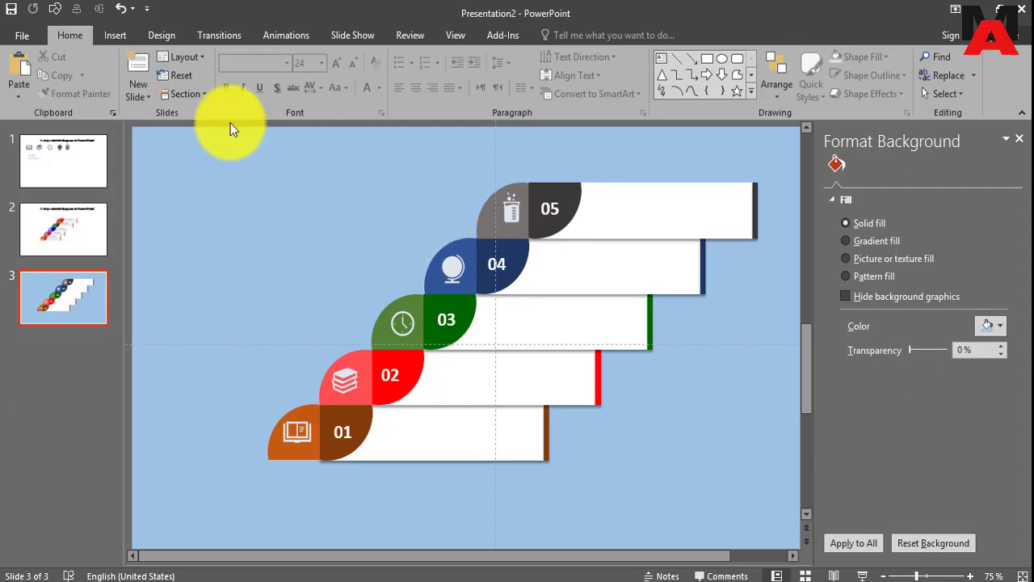
Paste slide 1's TITLE HERE heading and description onto the staircase slide, heading on step 01.
left_click(73, 155)
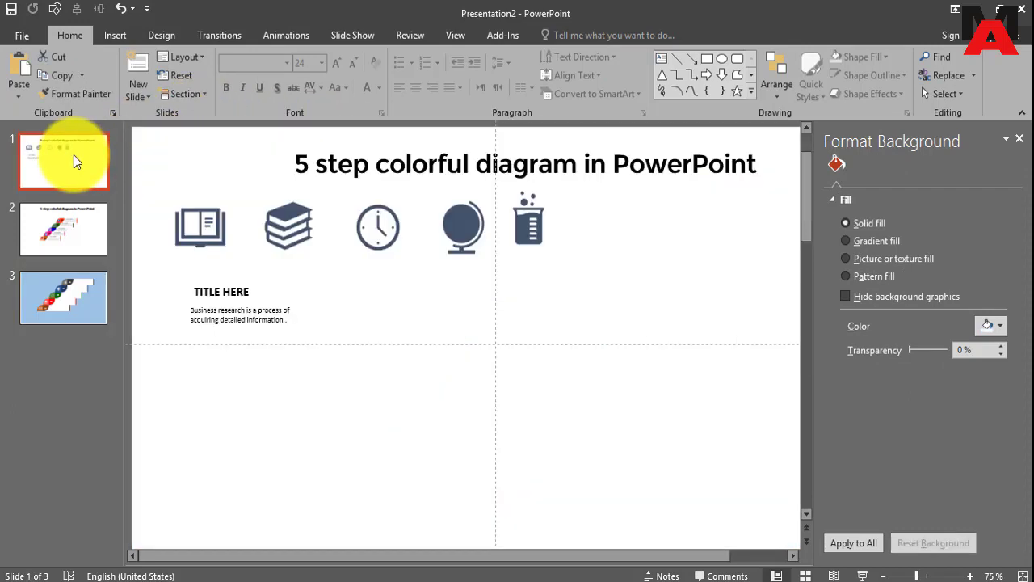
left_click(242, 289)
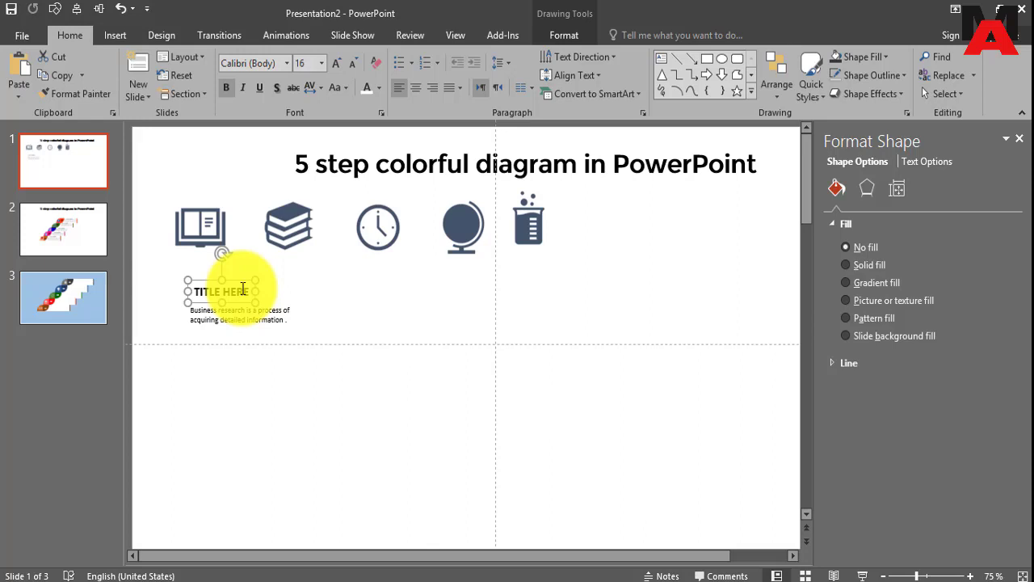
left_click(233, 313, "shift")
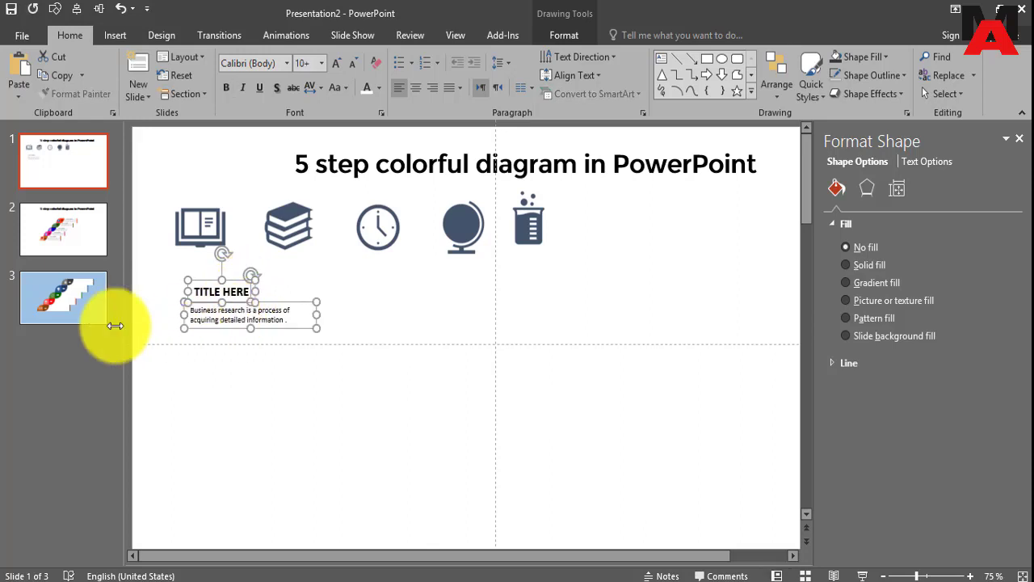
left_click(86, 311)
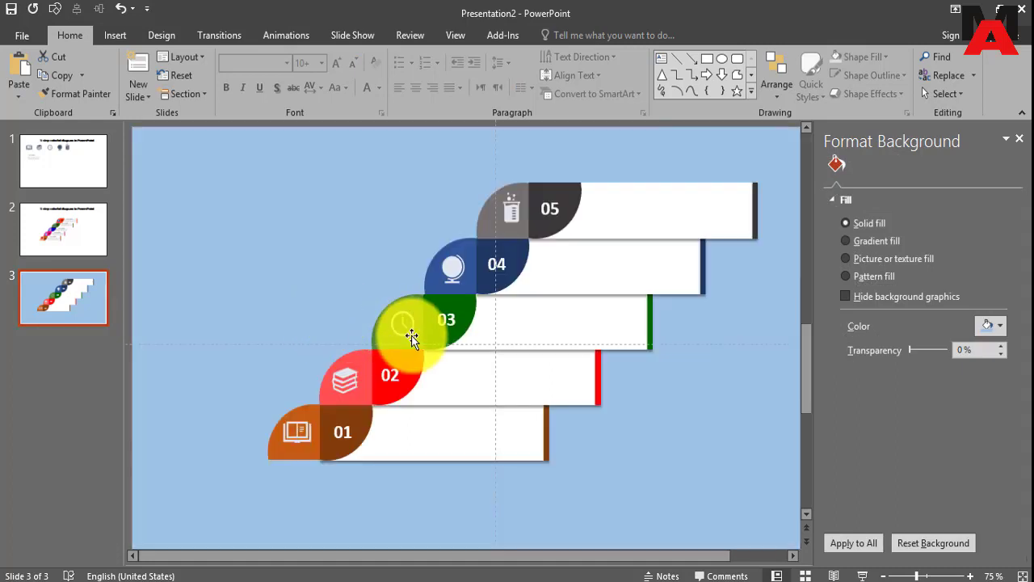
key("ctrl+v")
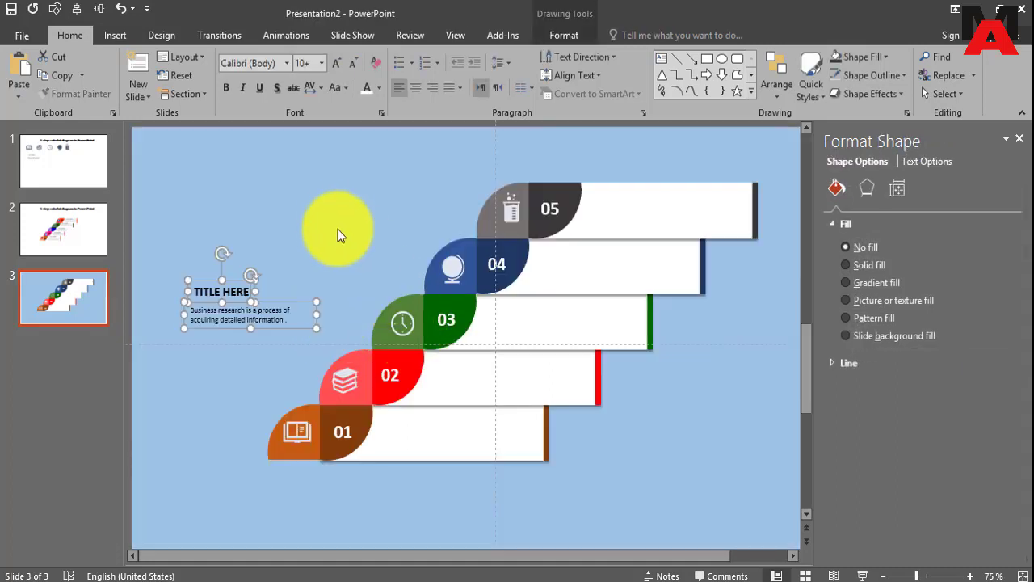
left_click(254, 260)
mouse_move(237, 284)
left_mouse_down()
mouse_move(465, 422)
mouse_move(455, 407)
left_mouse_up()
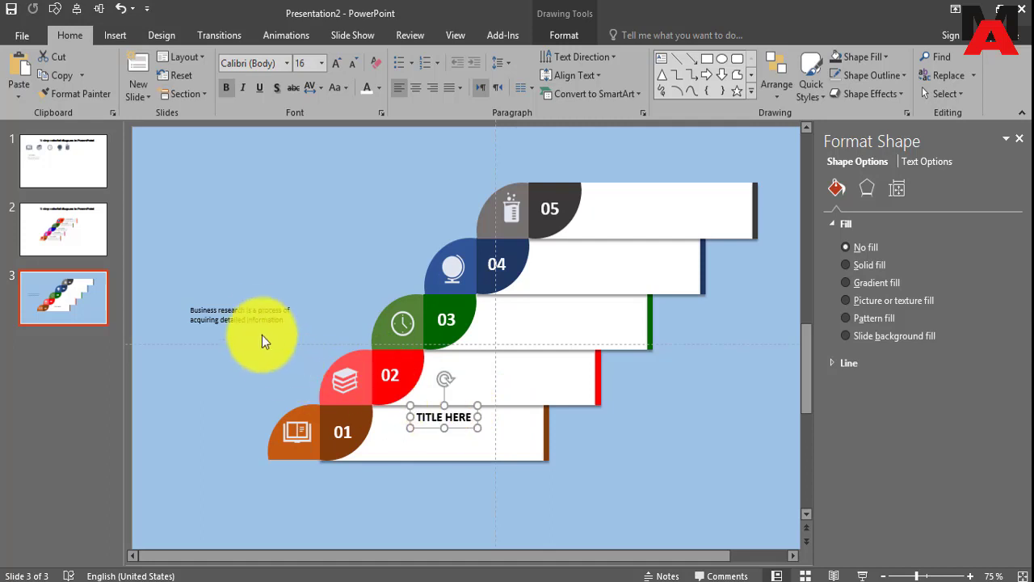
Place the description under the step 01 heading and enlarge it to 12 pt.
left_click(250, 318)
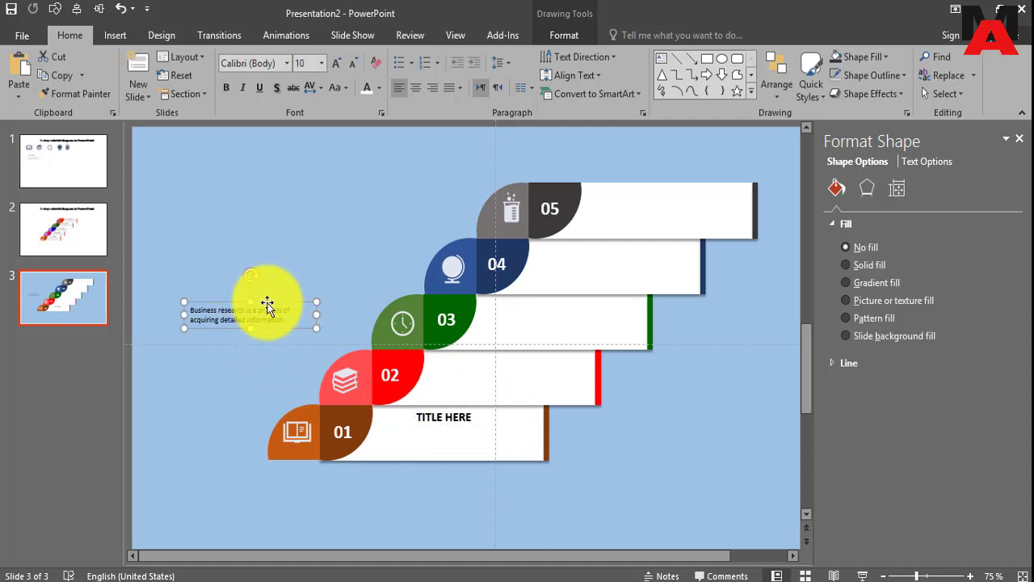
mouse_move(269, 307)
left_mouse_down()
mouse_move(458, 425)
mouse_move(468, 421)
left_mouse_up()
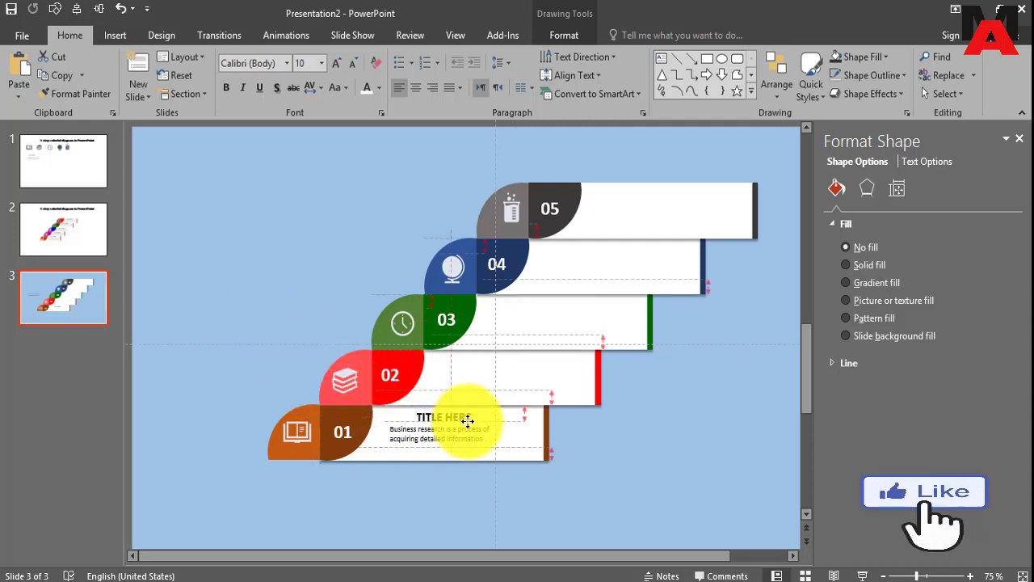
mouse_move(393, 430)
left_mouse_down()
mouse_move(470, 447)
mouse_move(493, 440)
left_mouse_up()
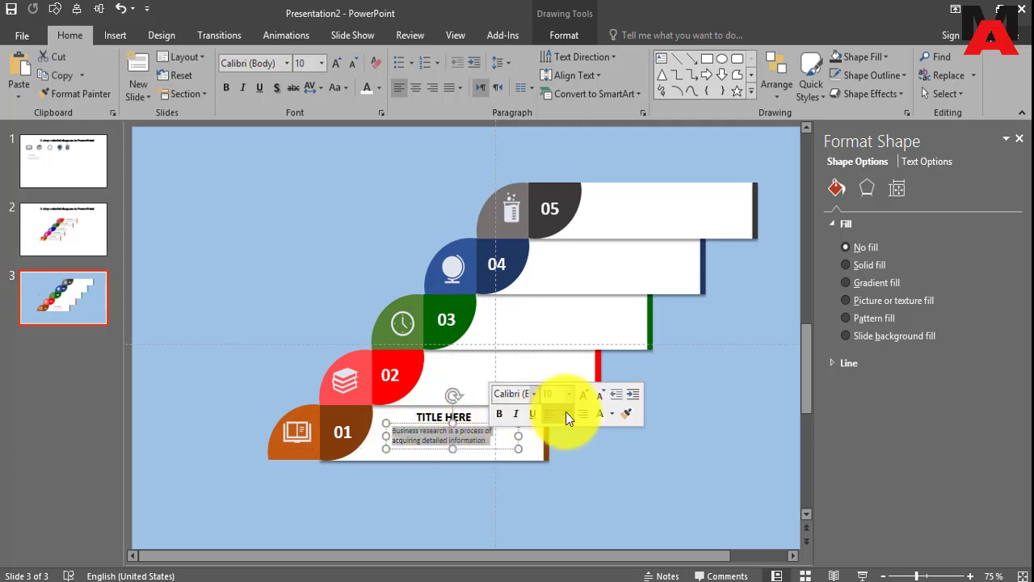
left_click(584, 395)
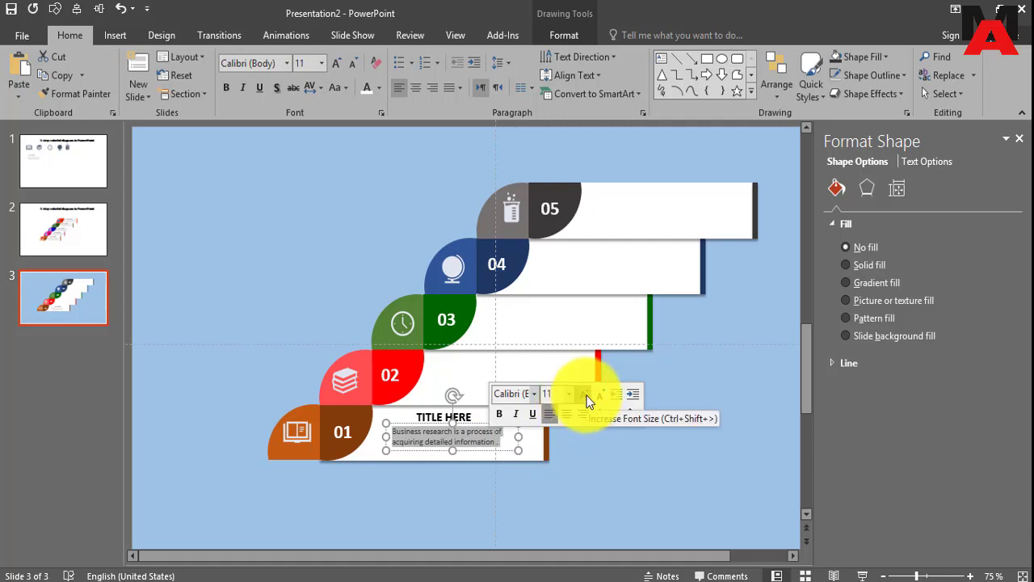
left_click(586, 395)
left_click(601, 471)
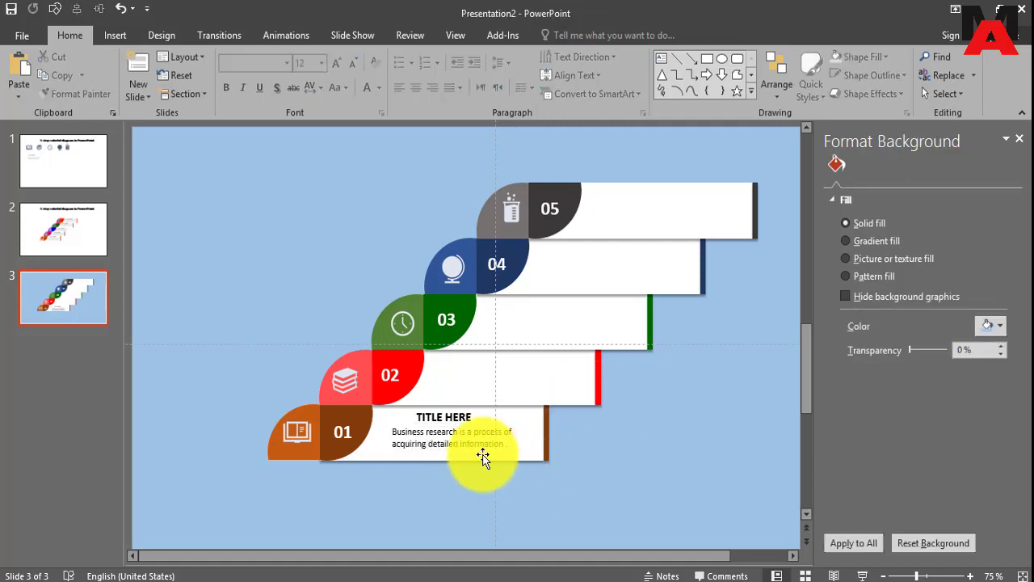
left_click(466, 414)
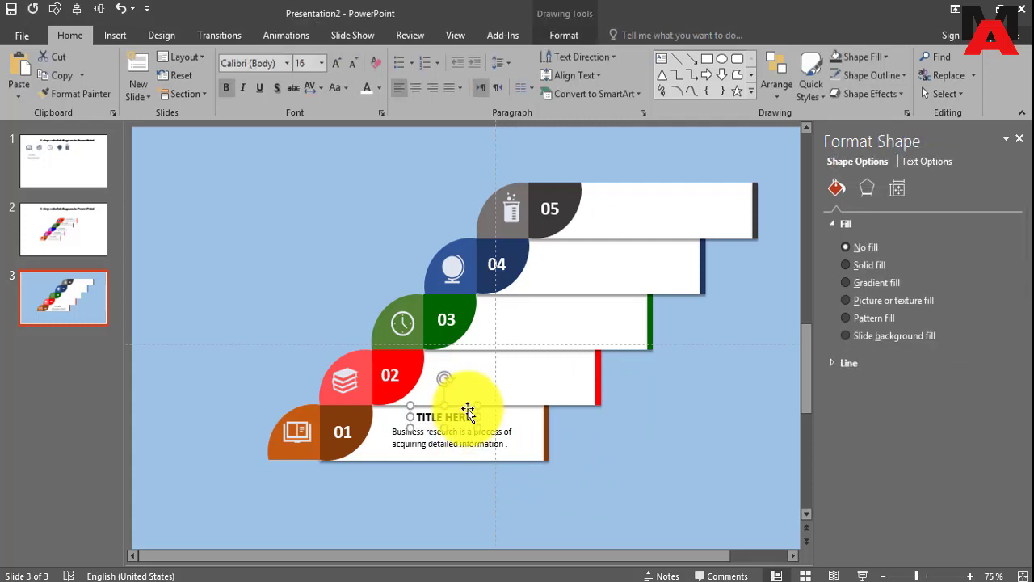
Copy the TITLE HERE heading onto steps 02, 03, 04 and 05.
left_click_drag(468, 414, 517, 358)
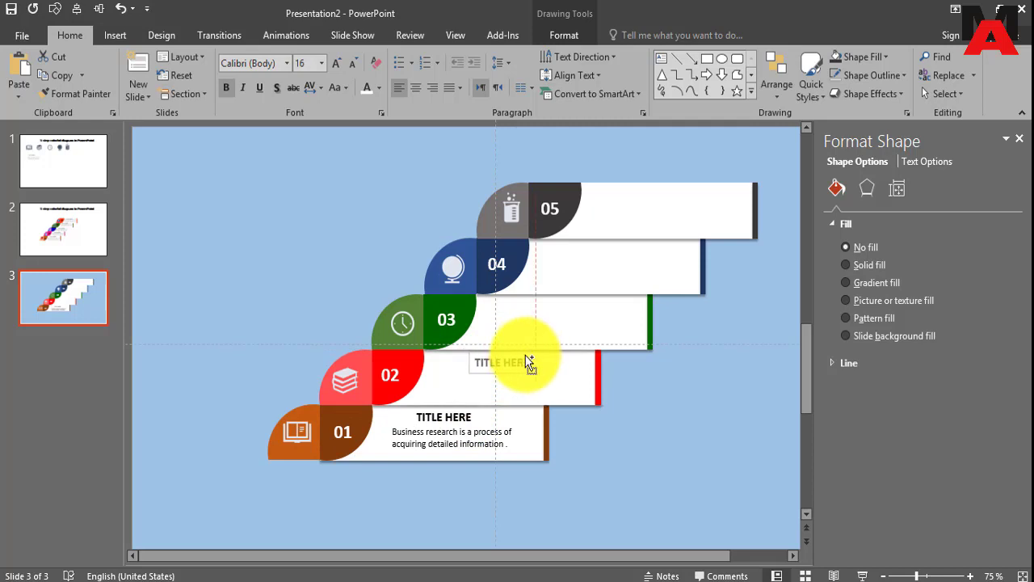
left_click_drag(526, 360, 525, 360)
left_click_drag(525, 360, 581, 296)
left_click_drag(581, 299, 631, 242)
left_click_drag(631, 242, 677, 192)
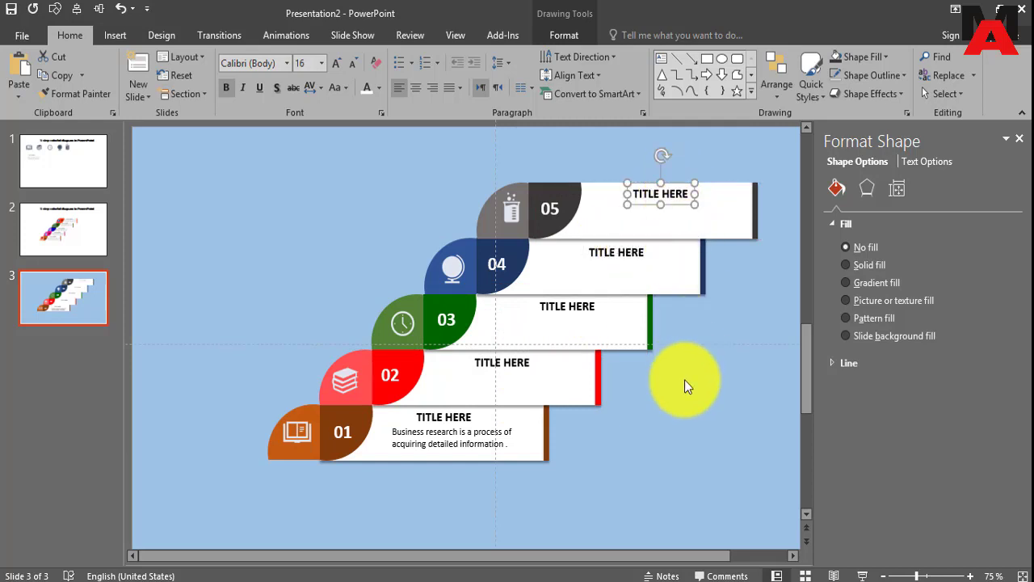
left_click(684, 379)
Copy the step 01 description onto steps 02 through 05.
left_click(438, 443)
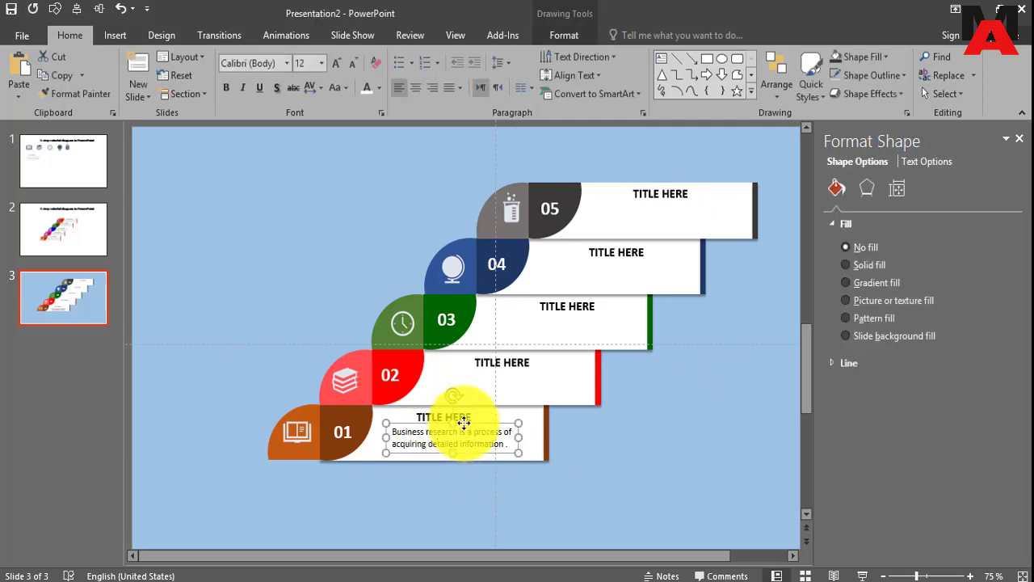
mouse_move(470, 422)
left_mouse_down()
mouse_move(523, 364)
mouse_move(592, 318)
mouse_move(687, 199)
left_mouse_up()
left_click(674, 417)
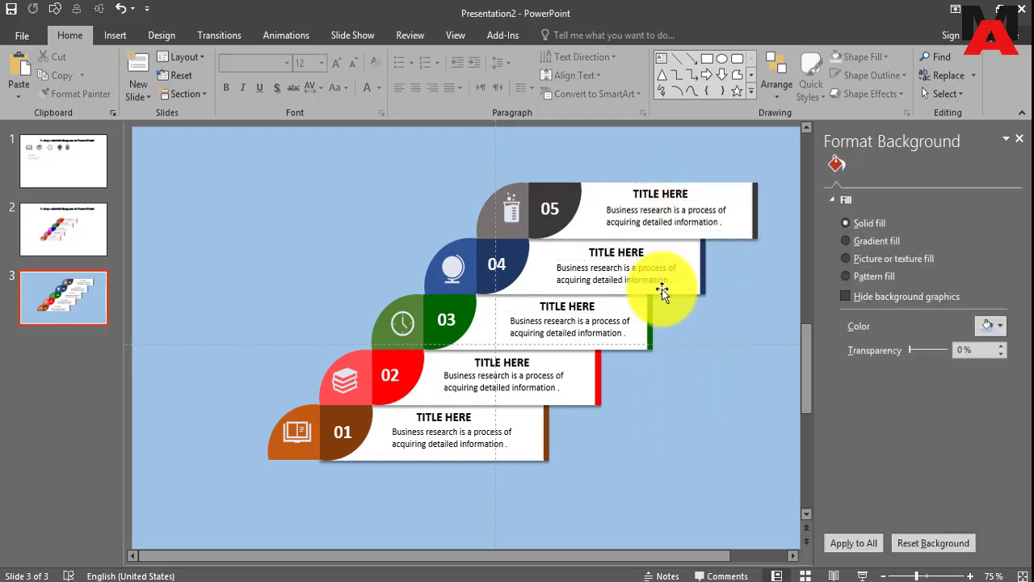
left_click(457, 37)
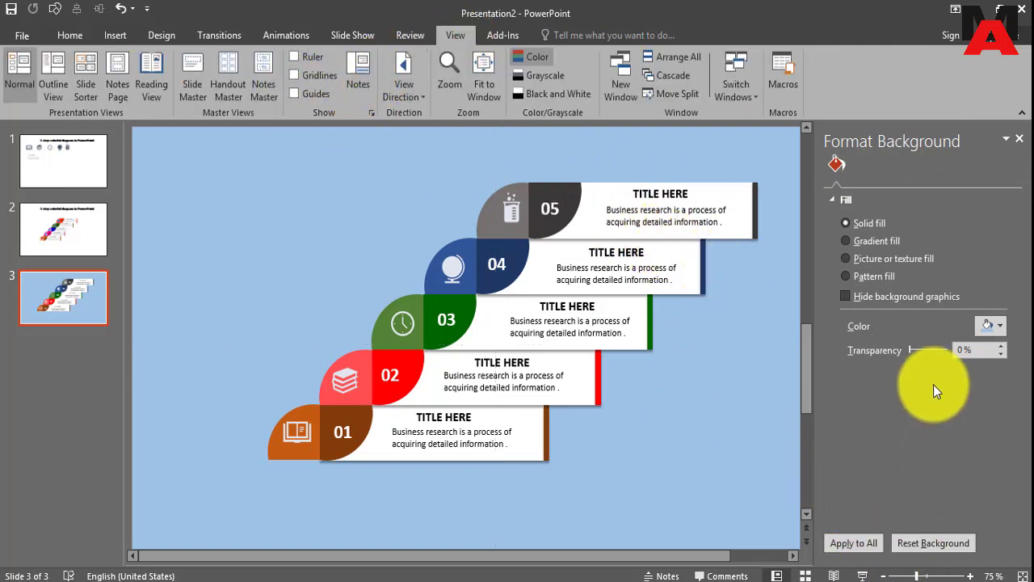
Close the background pane, zoom out, and paste slide 1's '5 step colorful diagram in PowerPoint' title.
left_click(1018, 143)
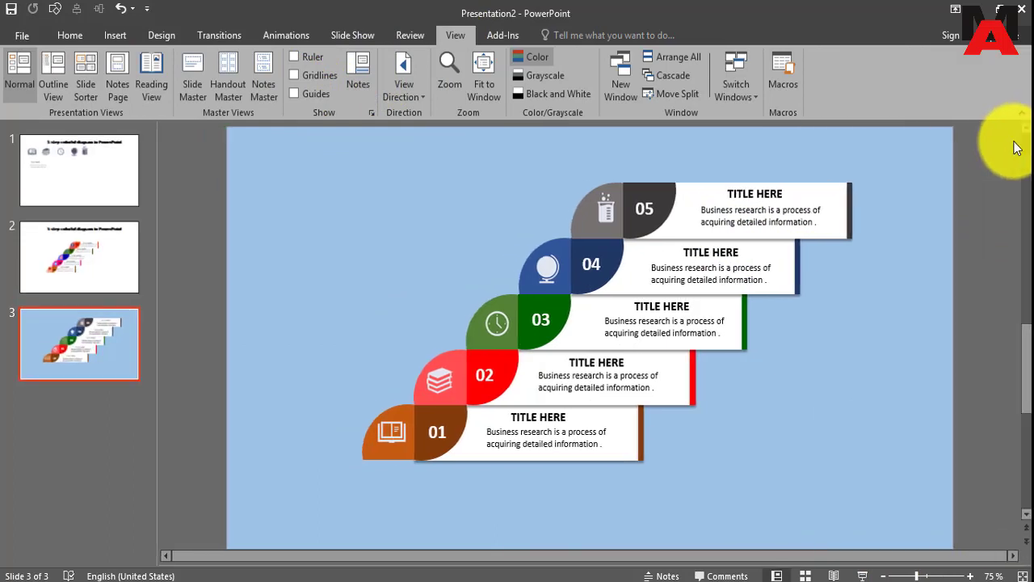
left_click(911, 575)
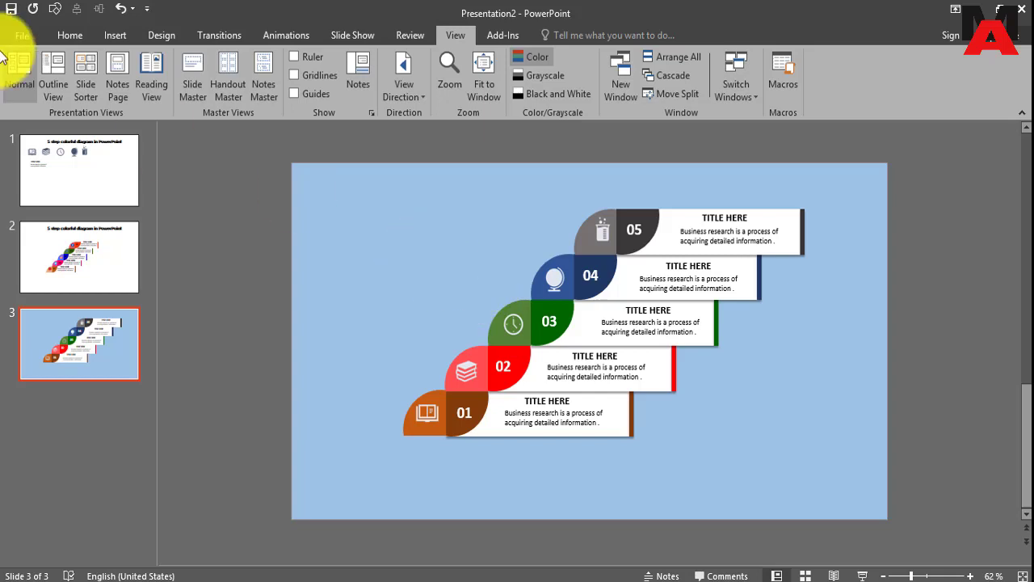
left_click(99, 141)
left_click(466, 186)
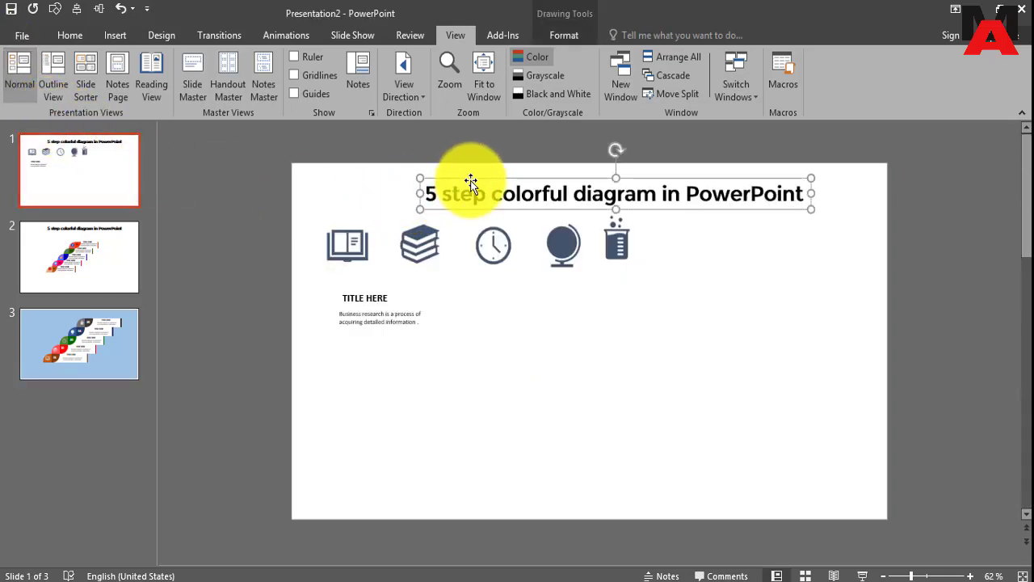
left_click(103, 342)
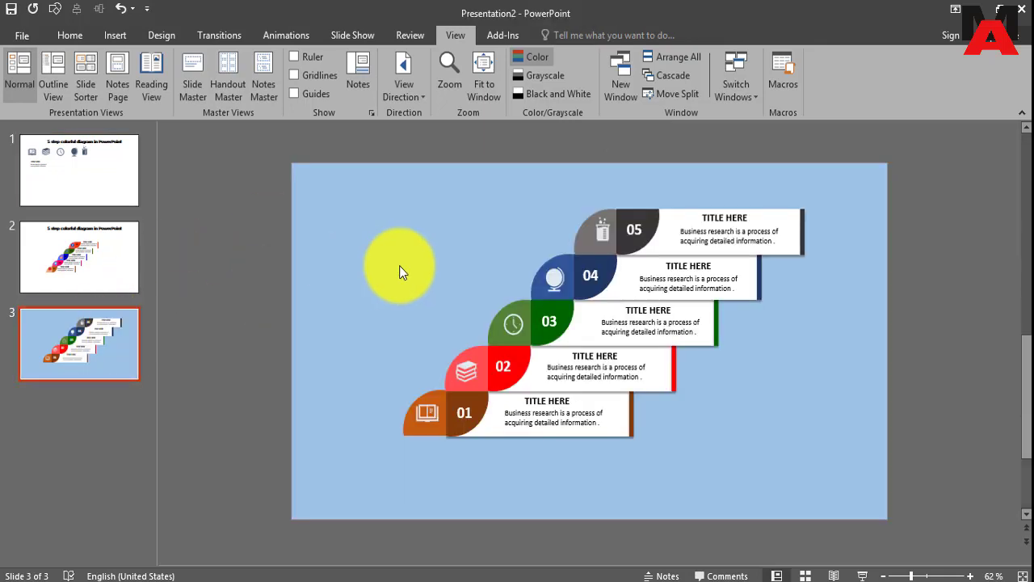
key("ctrl+v")
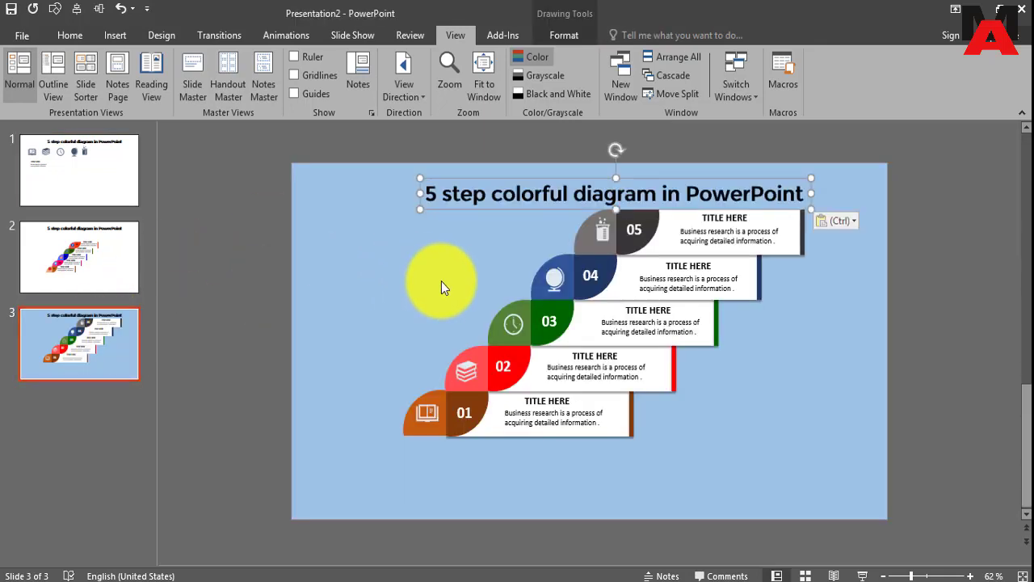